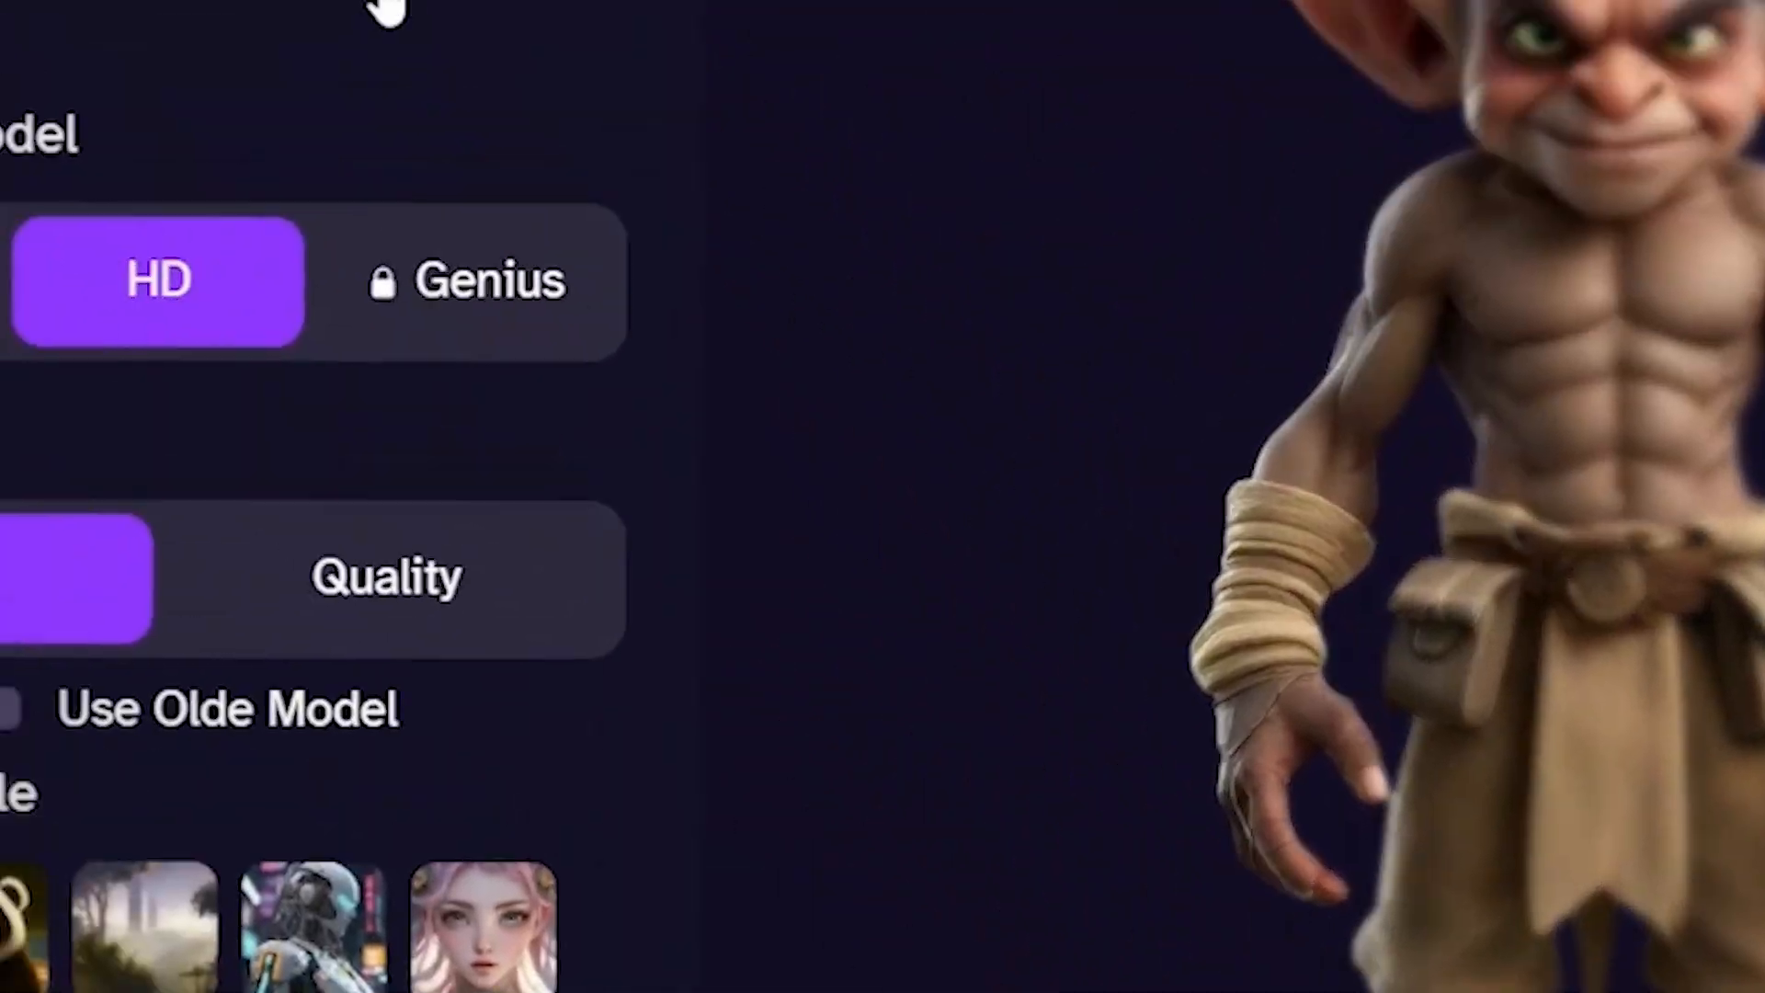
Add "+ skeleton fusion" after "goblin" in the text prompt and generate the character image with the HD model
text(+ skeleton)
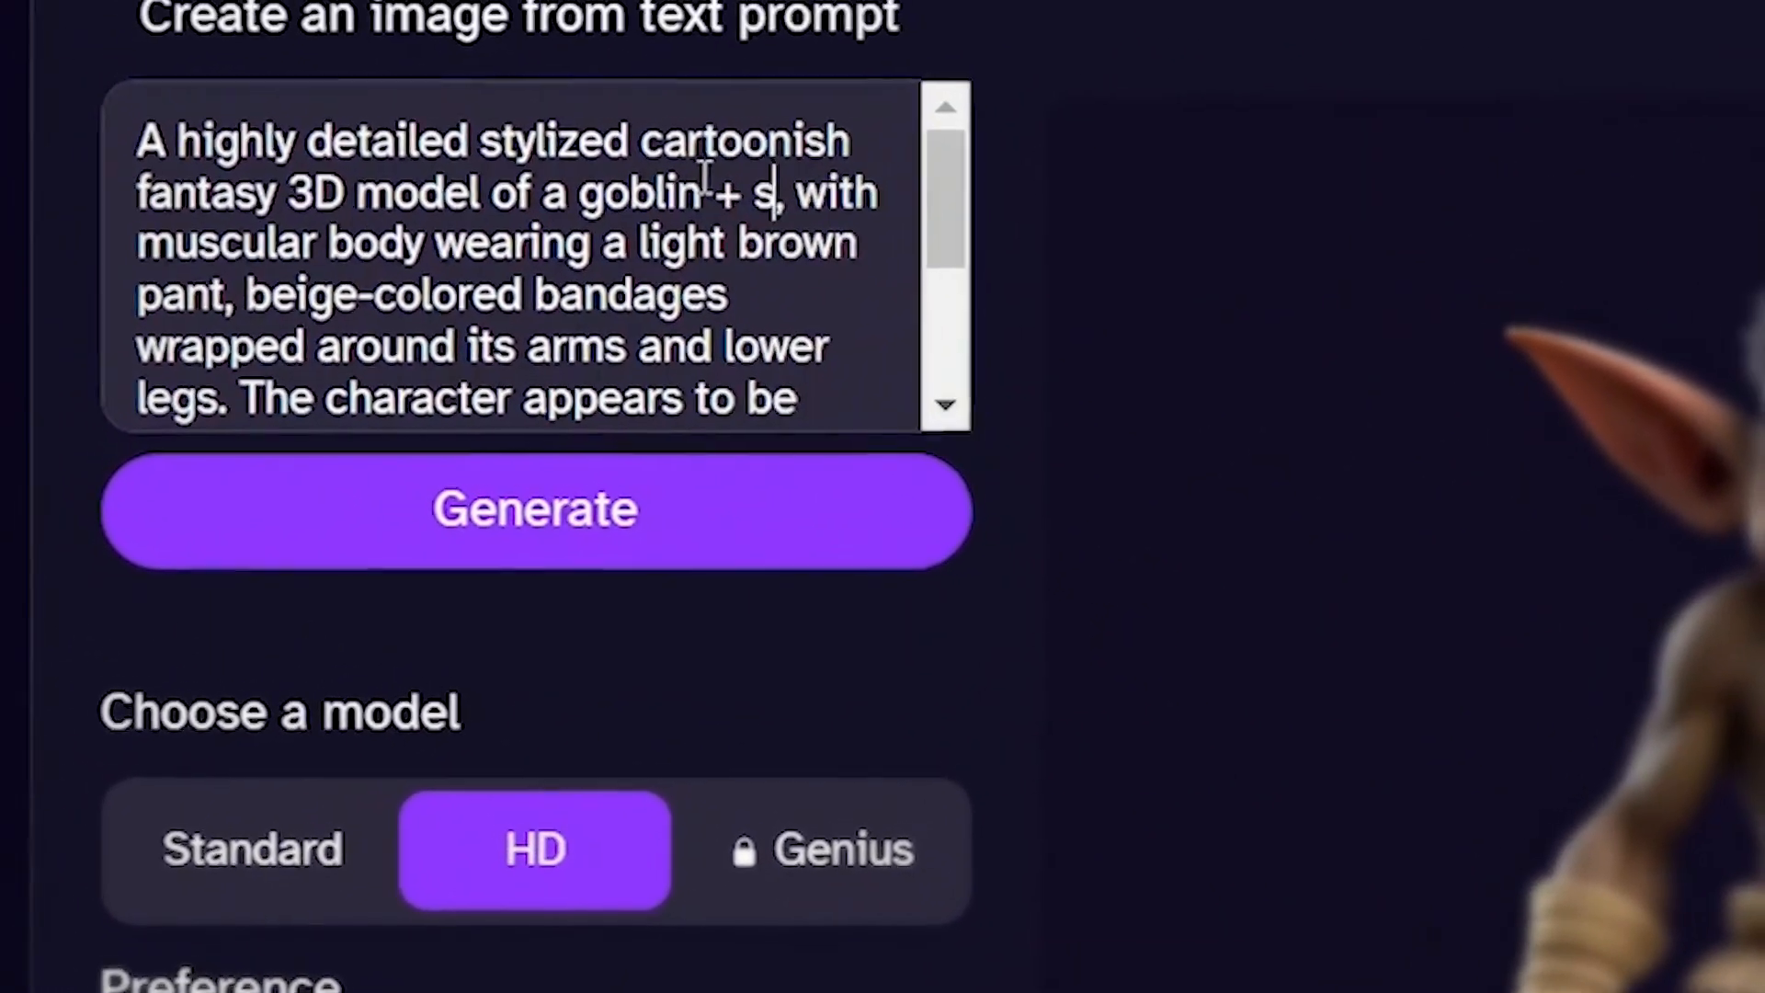
text( fusion, with muscular body)
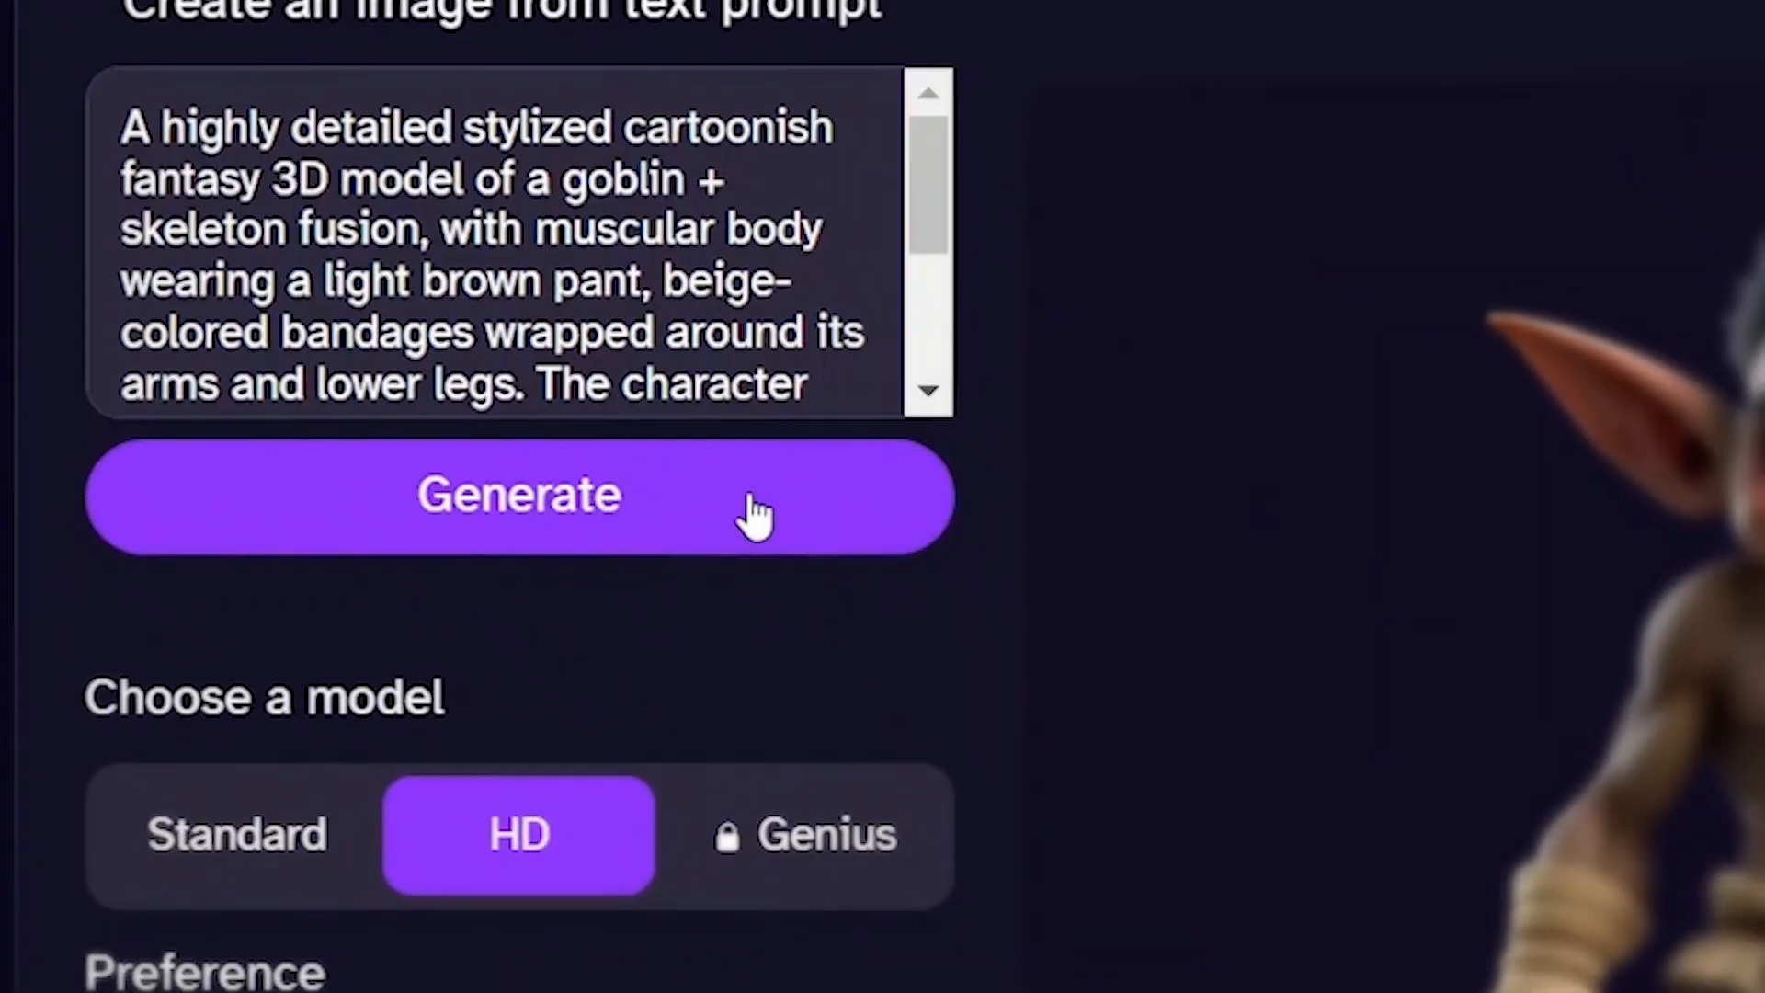
click(755, 516)
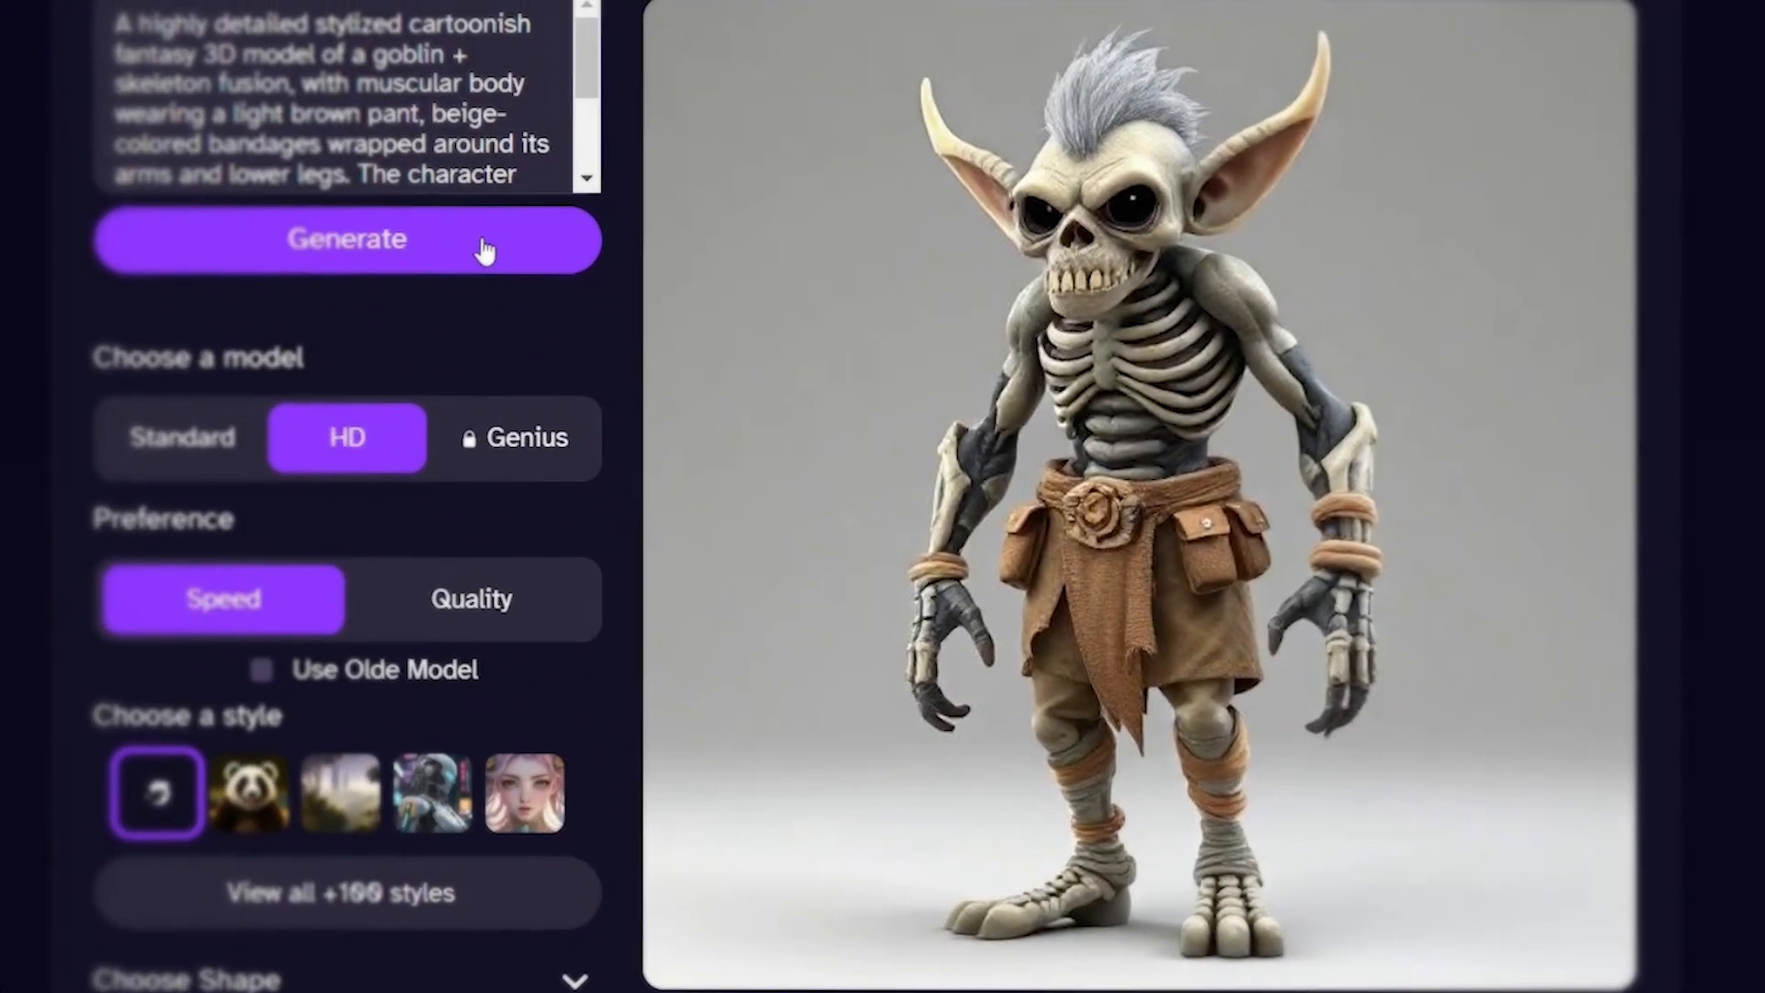
click(485, 250)
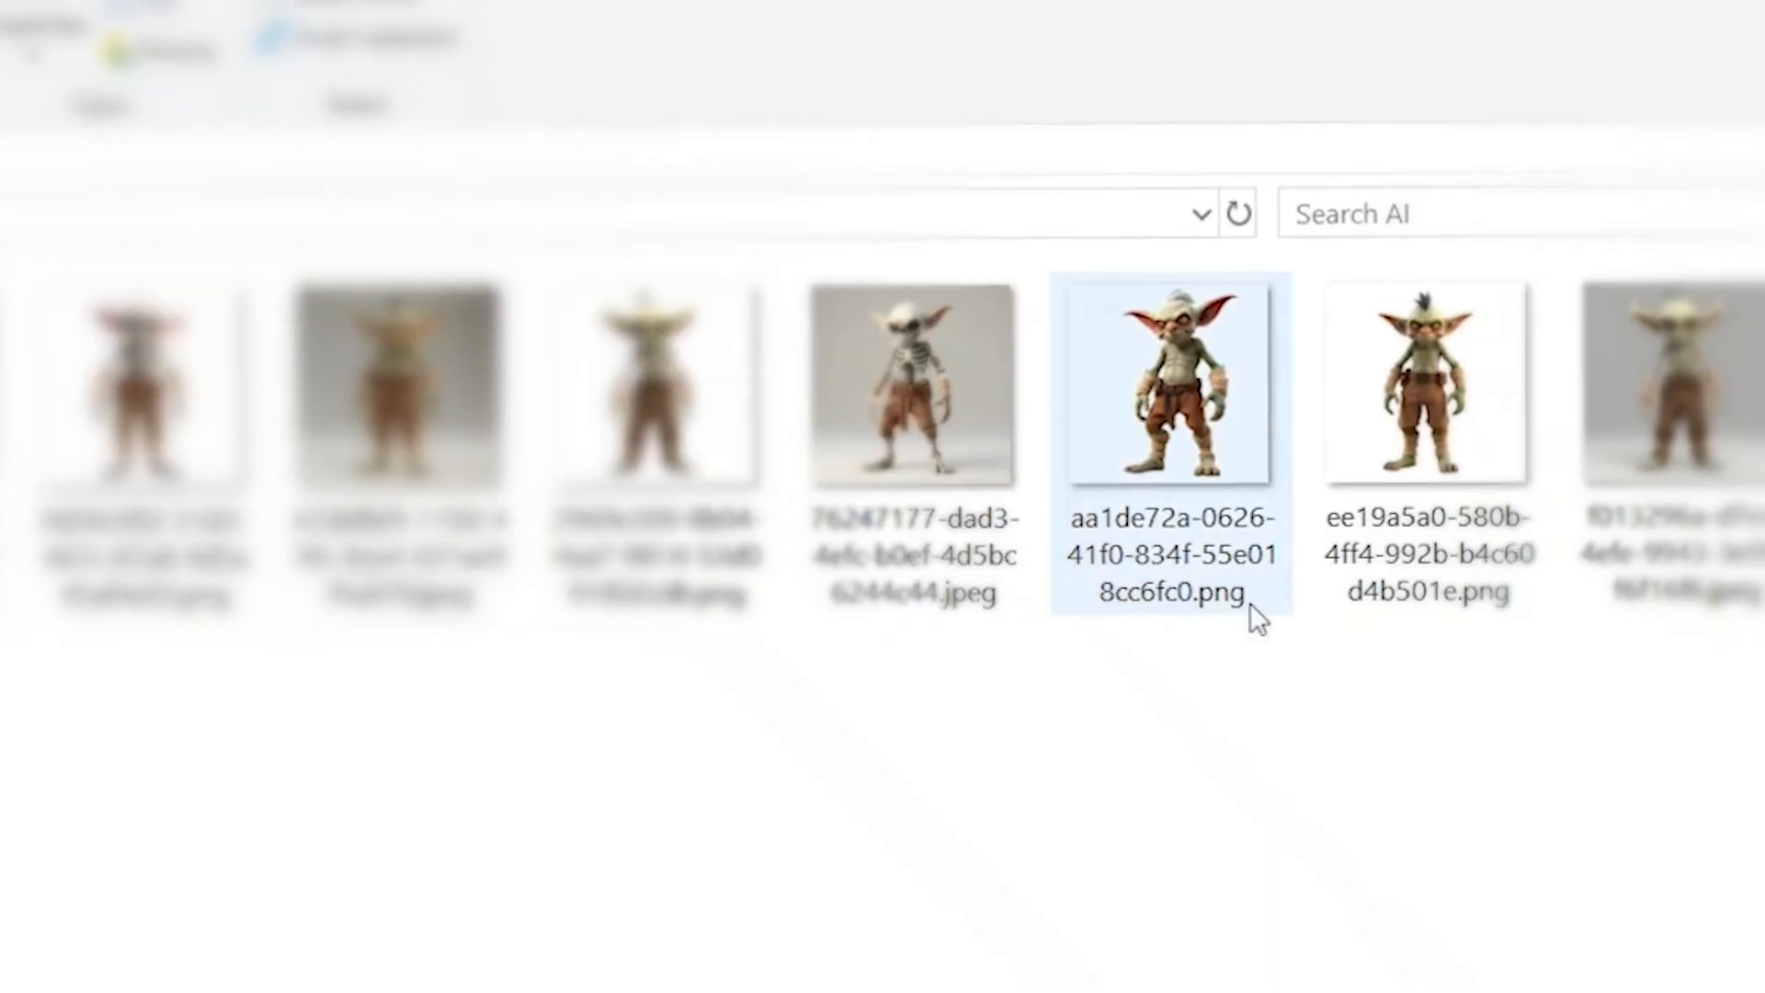
Copy the goblin PNG beginning with aa1de72a into the 3D generator's image prompt and generate the model
drag(1134, 497, 1359, 729)
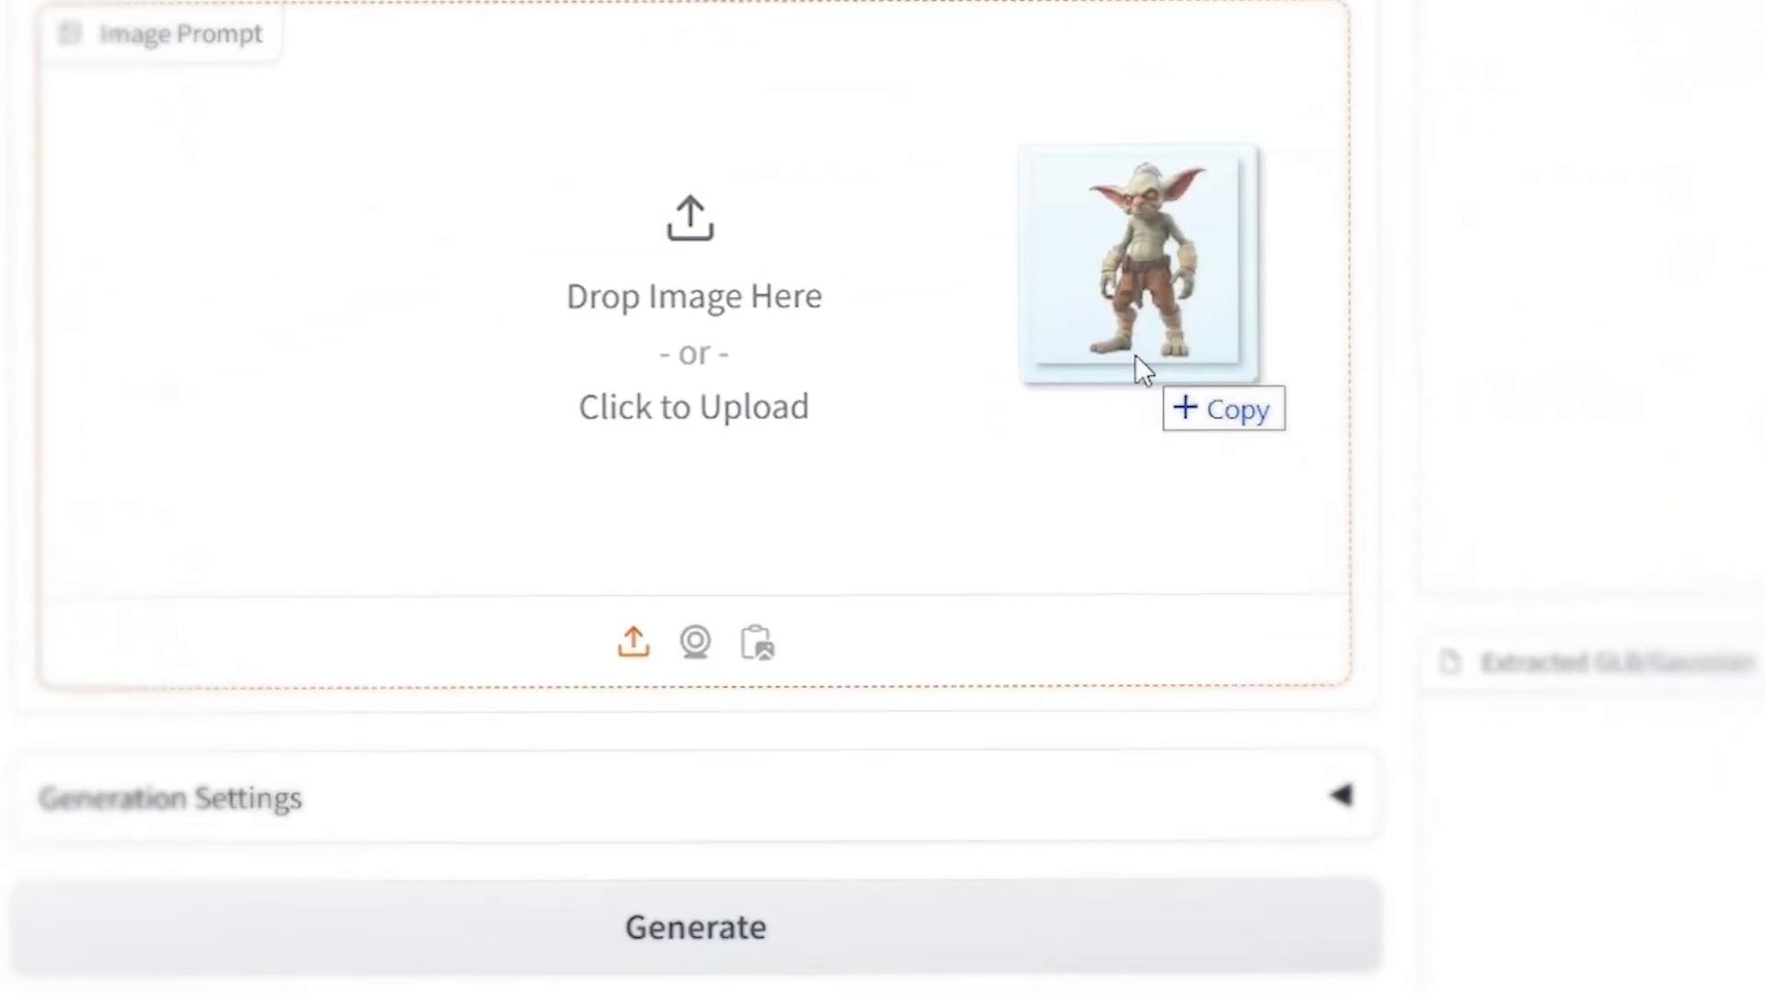
drag(1134, 354, 1132, 358)
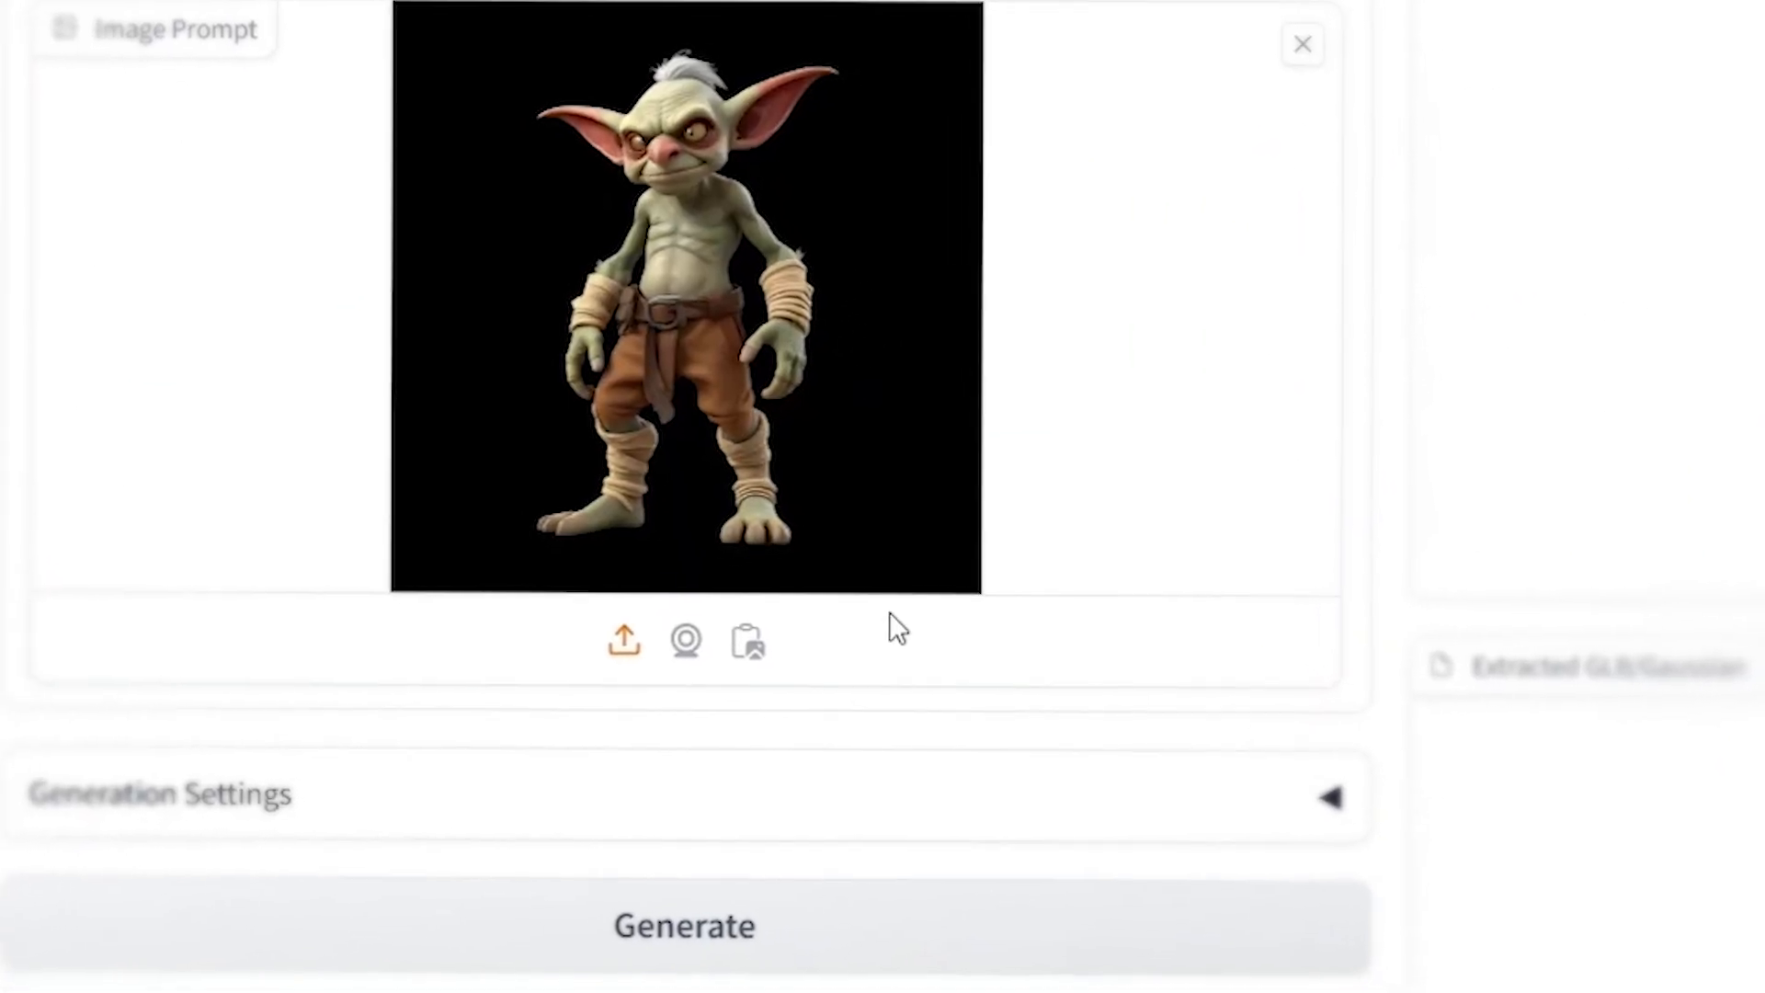
click(832, 931)
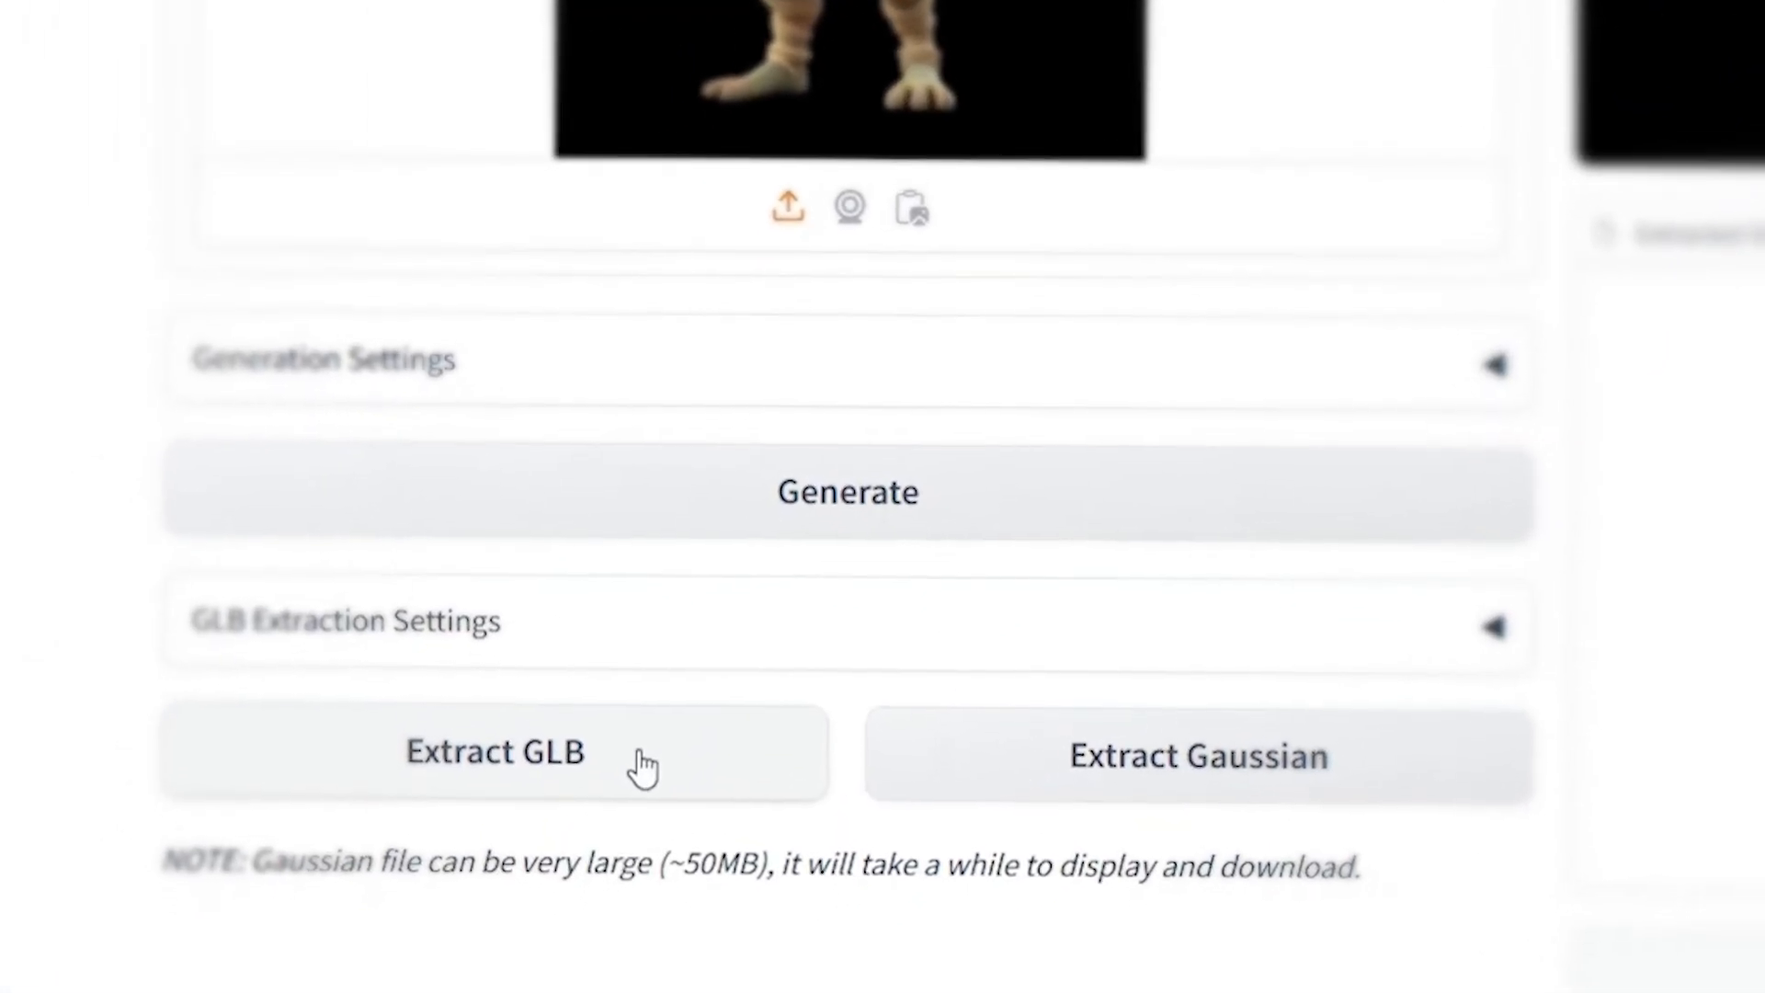
Extract the generated character as a GLB and inspect the extracted model from several sides
click(643, 783)
drag(1007, 561, 1379, 577)
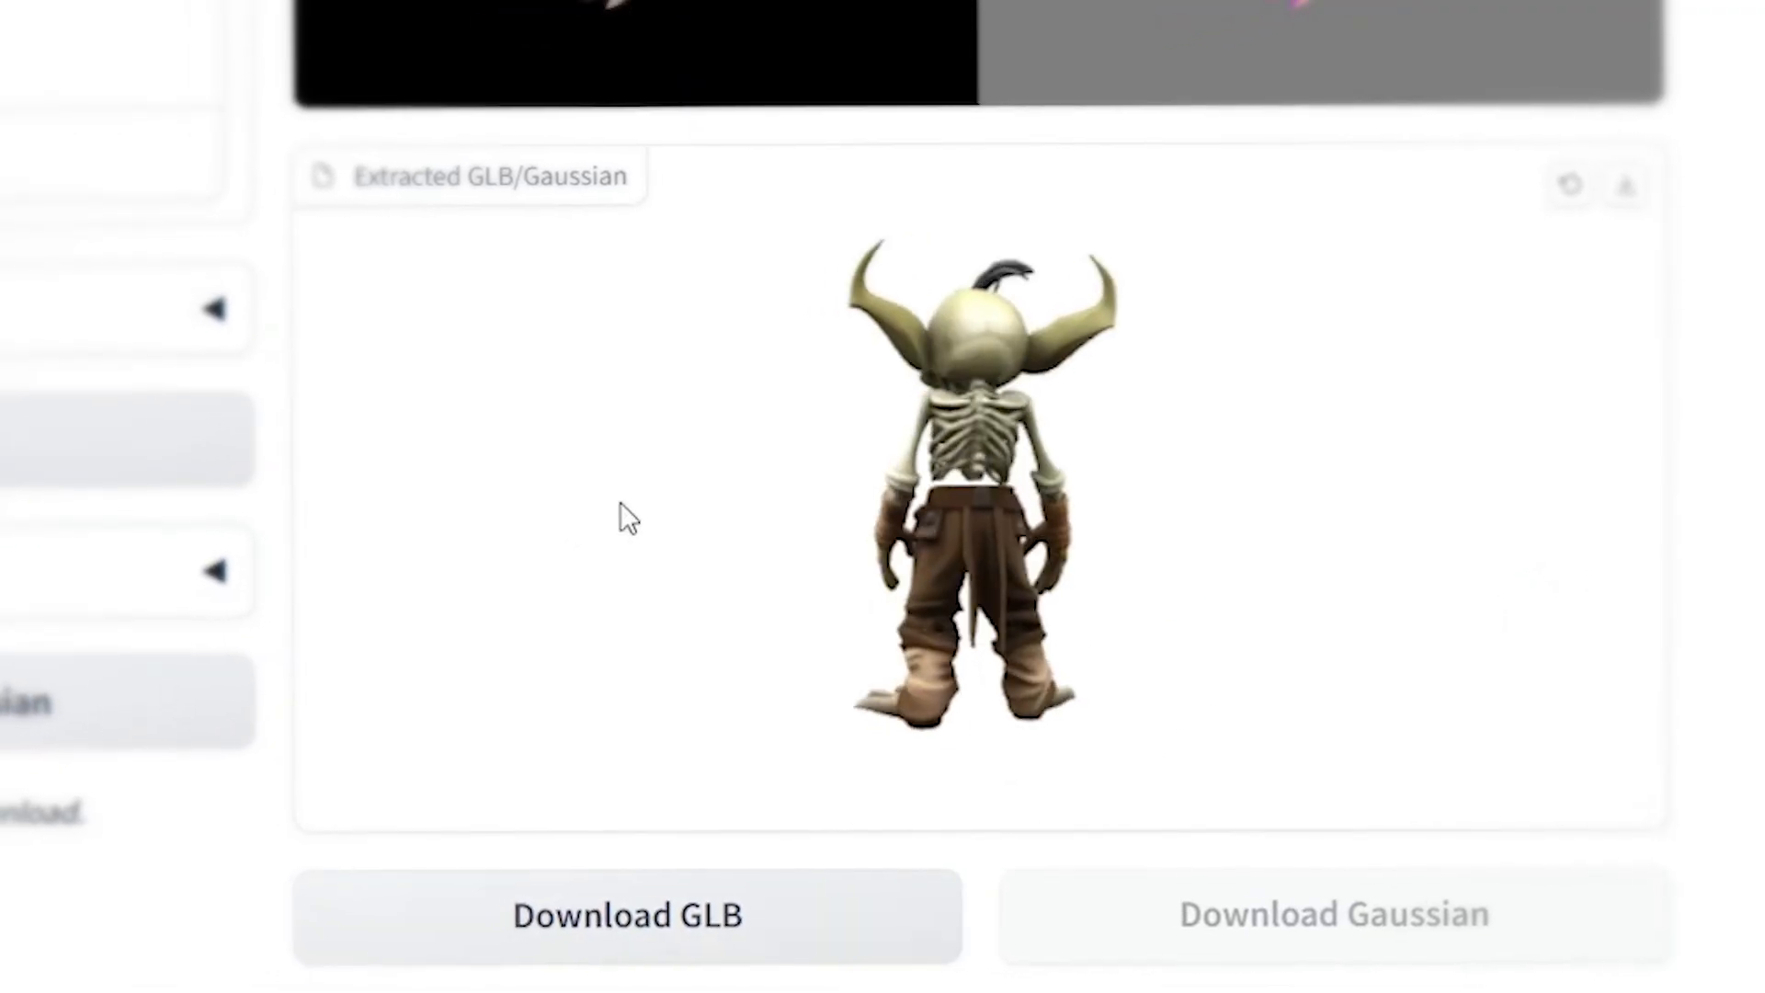
drag(620, 500, 1215, 538)
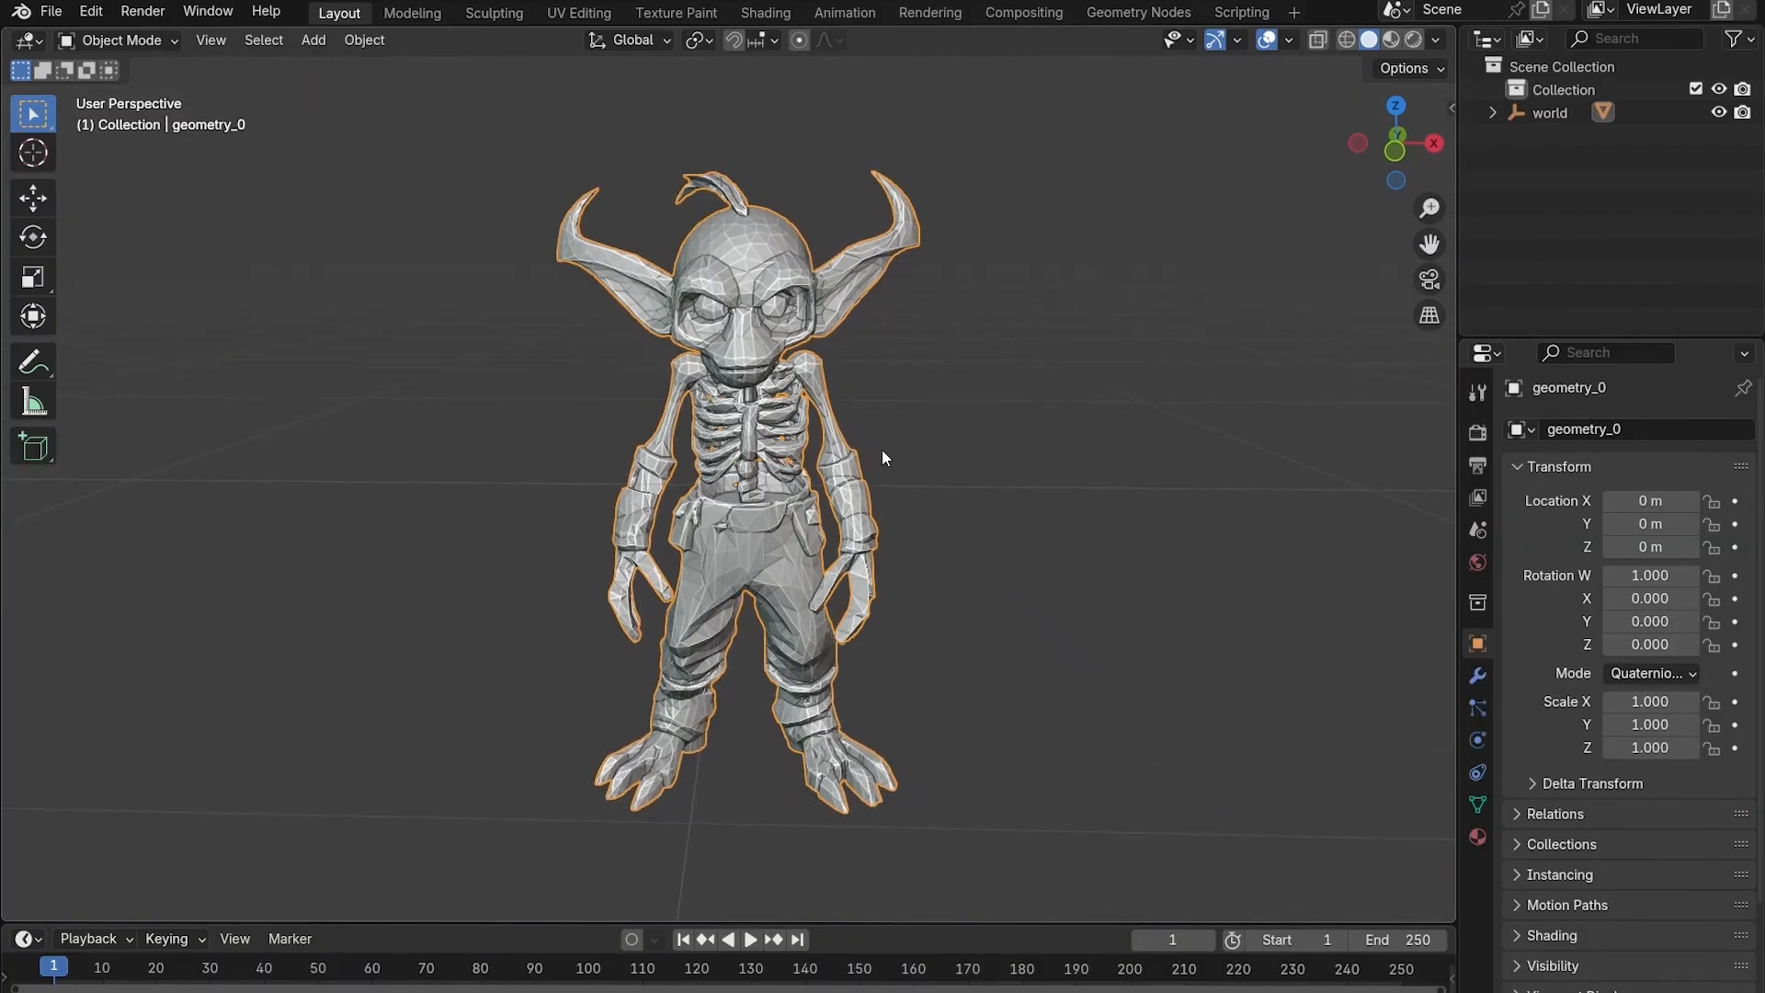
In Blender, raise the imported character's entire mesh along the global Z axis in Edit Mode to stand its feet at ground level
middle_drag(882, 457, 832, 434)
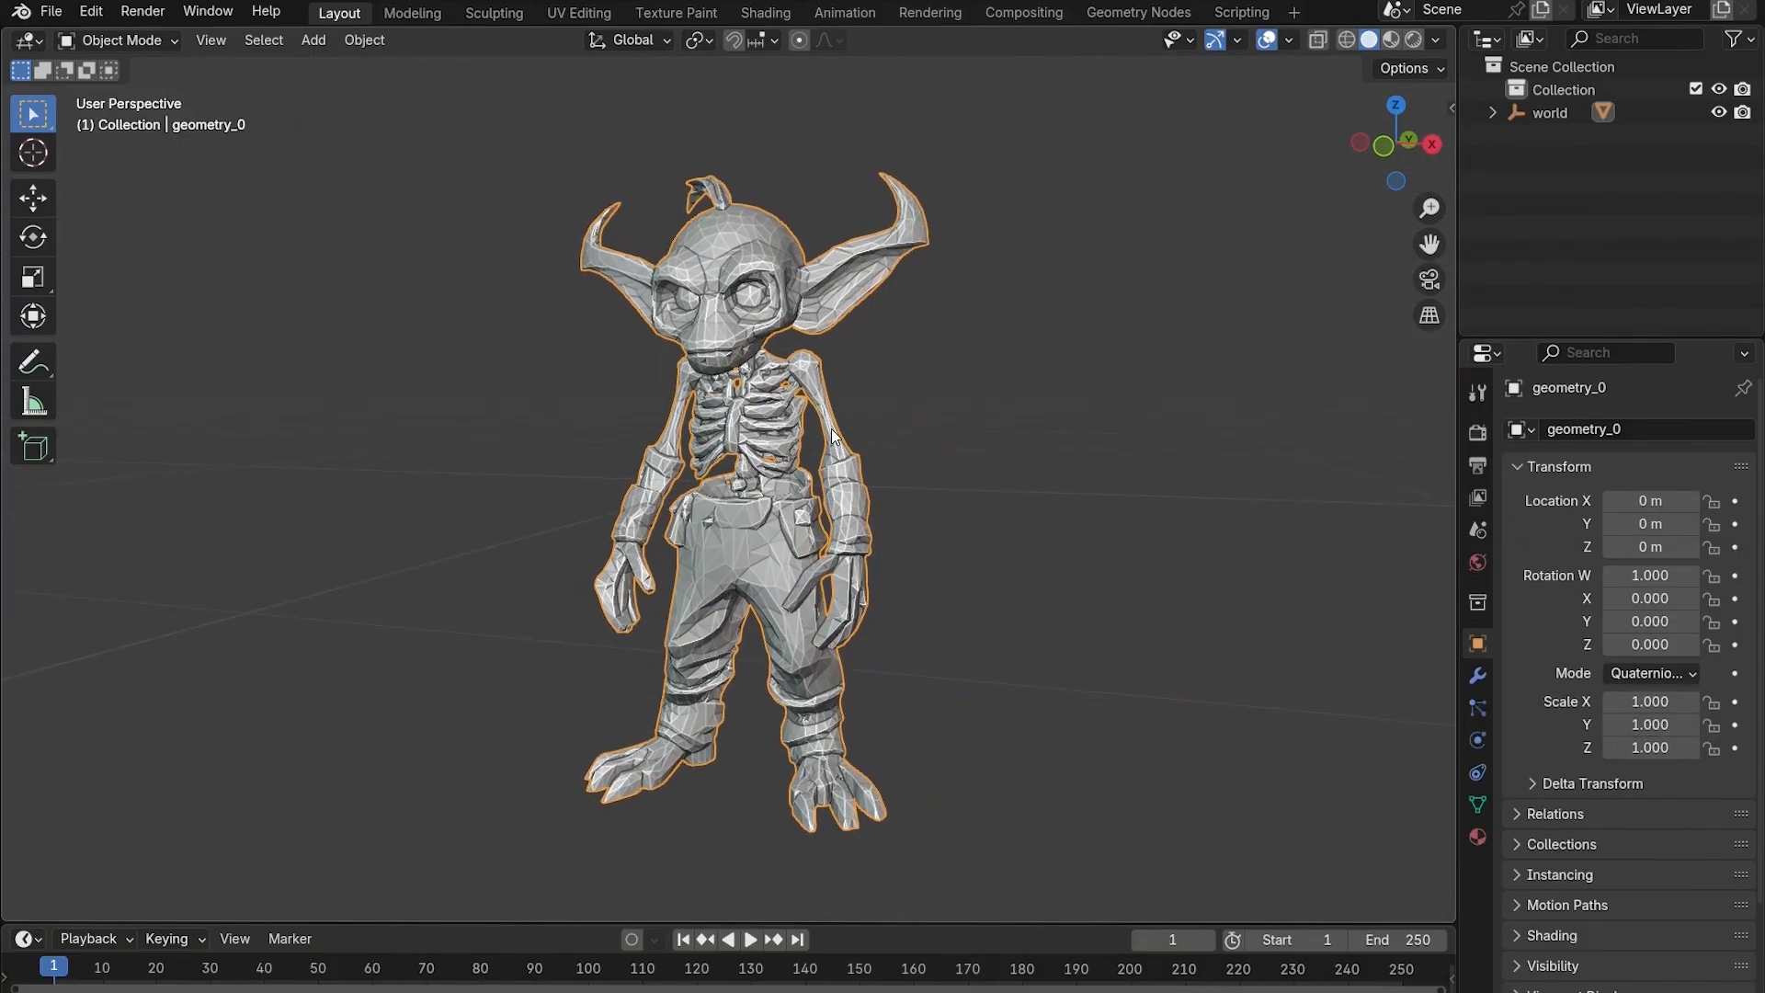
key(Tab)
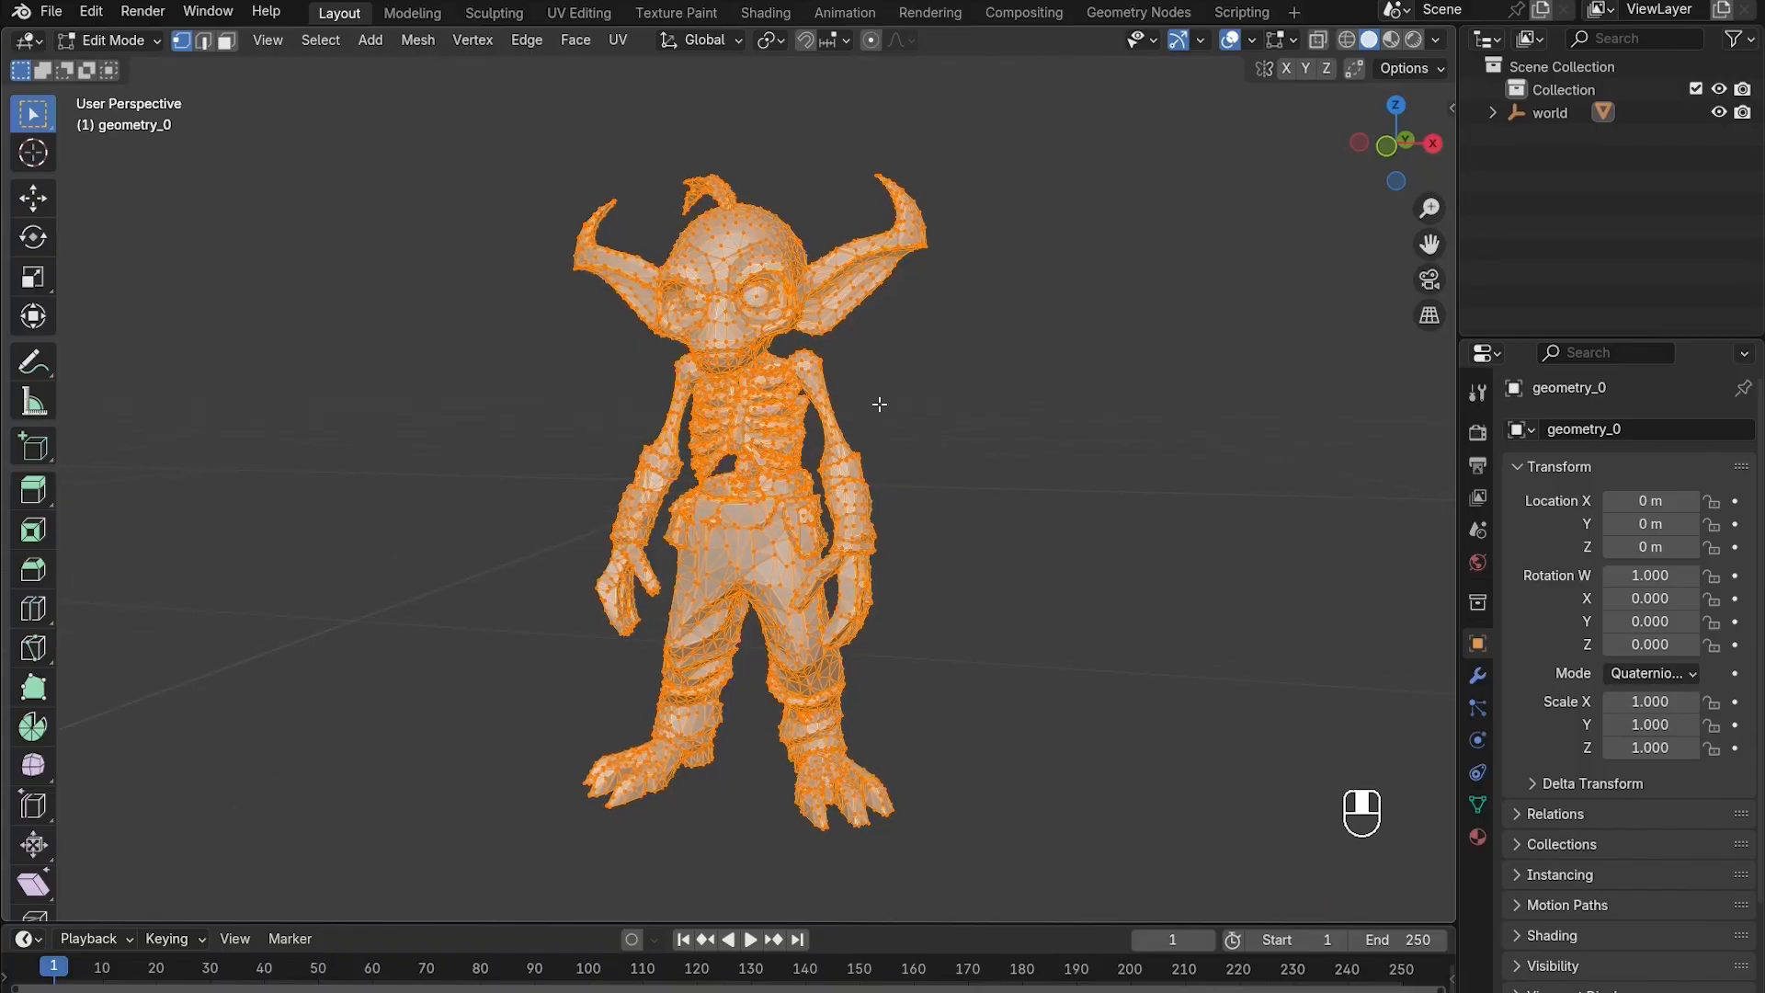
middle_drag(872, 403, 928, 406)
click(820, 321)
key(g)
key(z)
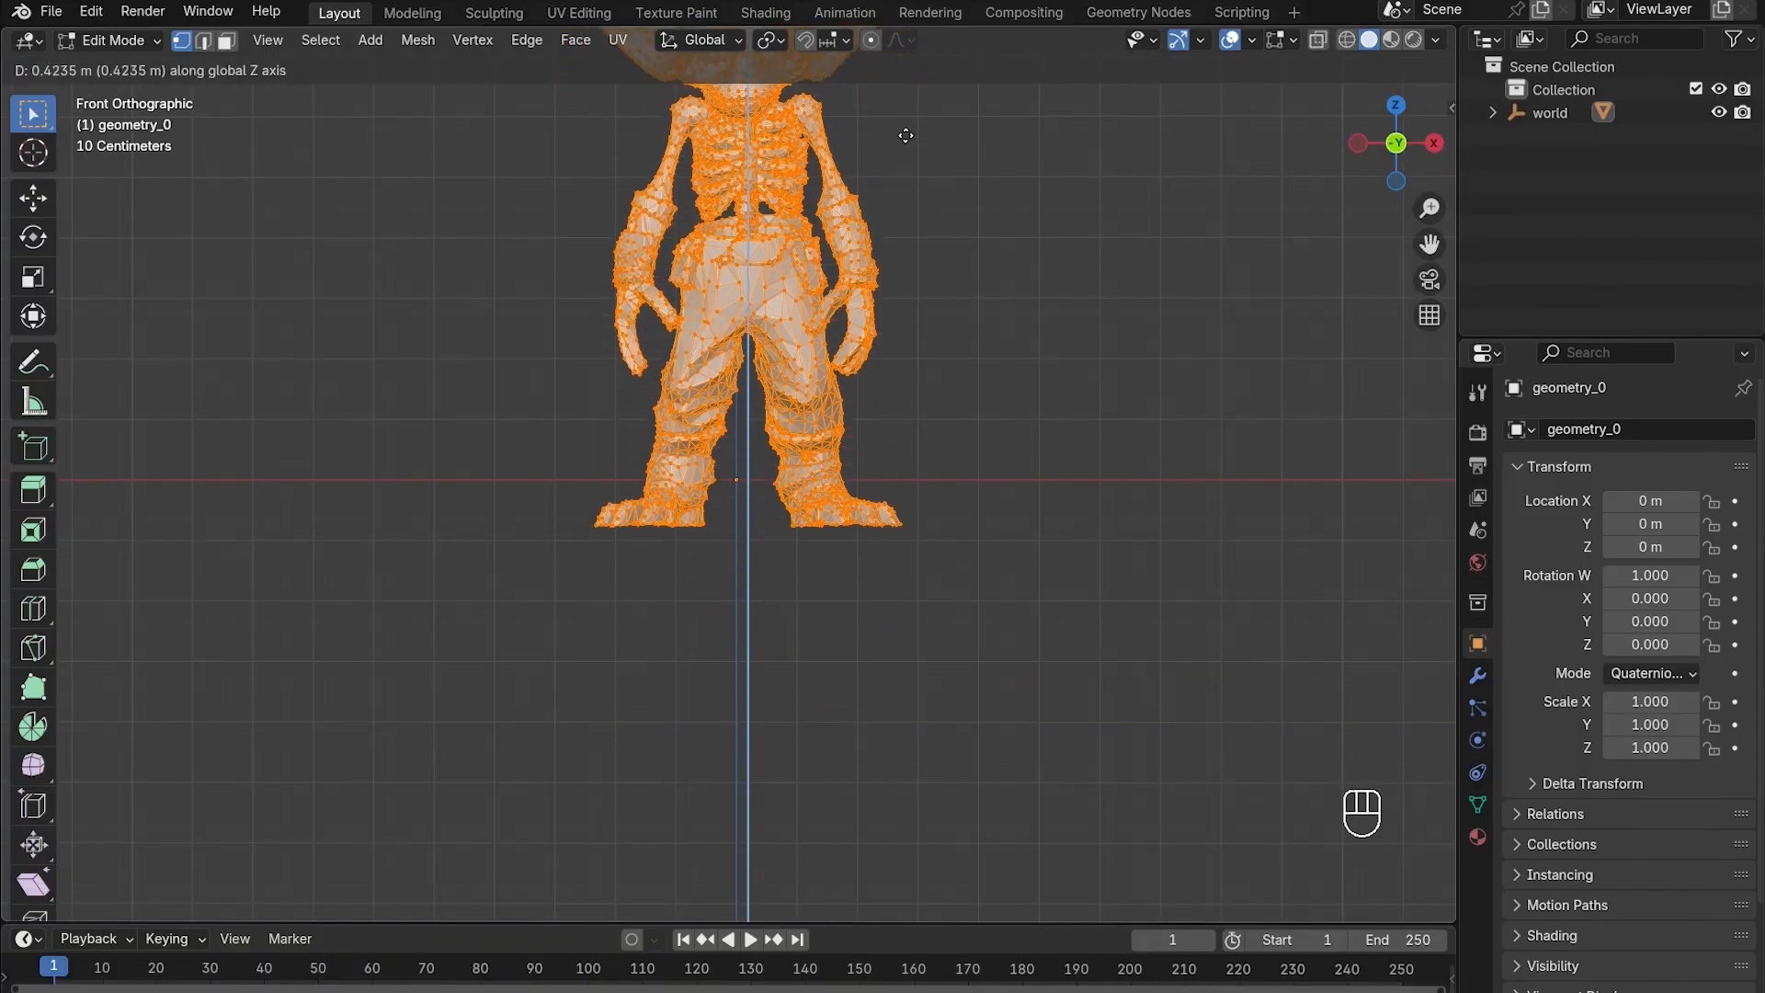
click(891, 109)
Merge all of the mesh's vertices by distance and shade the character smooth
shift+middle_drag(891, 121, 1005, 476)
key(m)
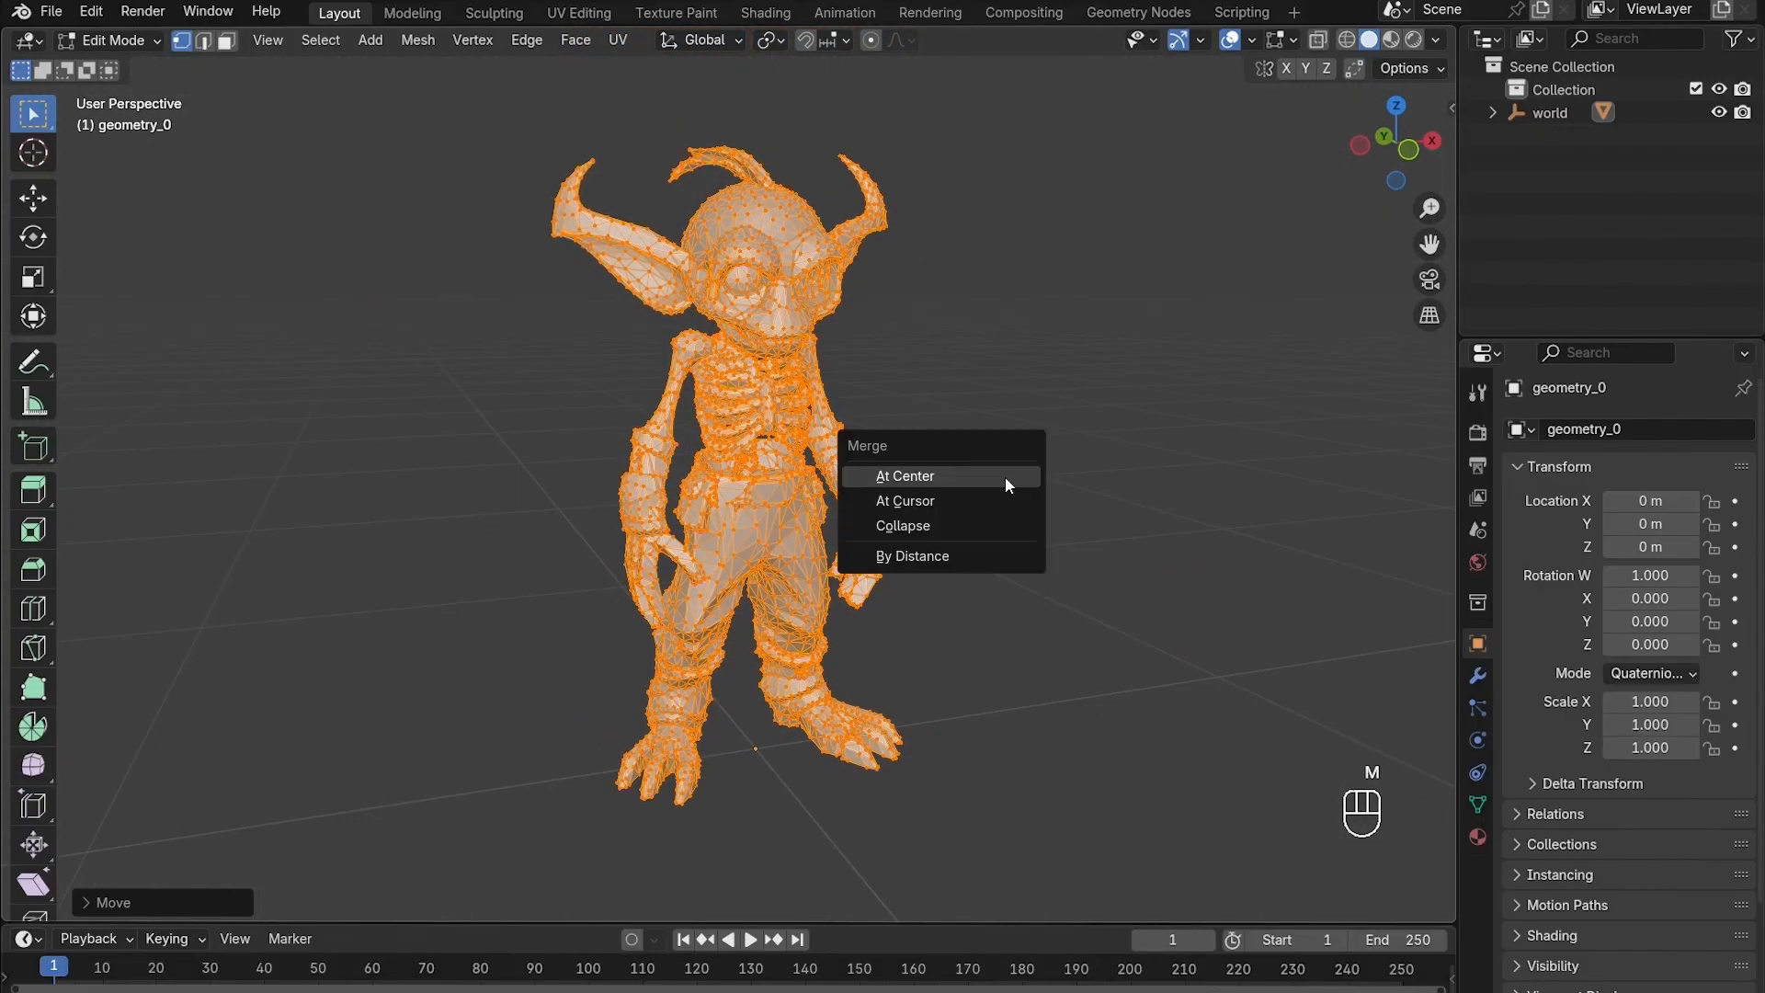
click(989, 556)
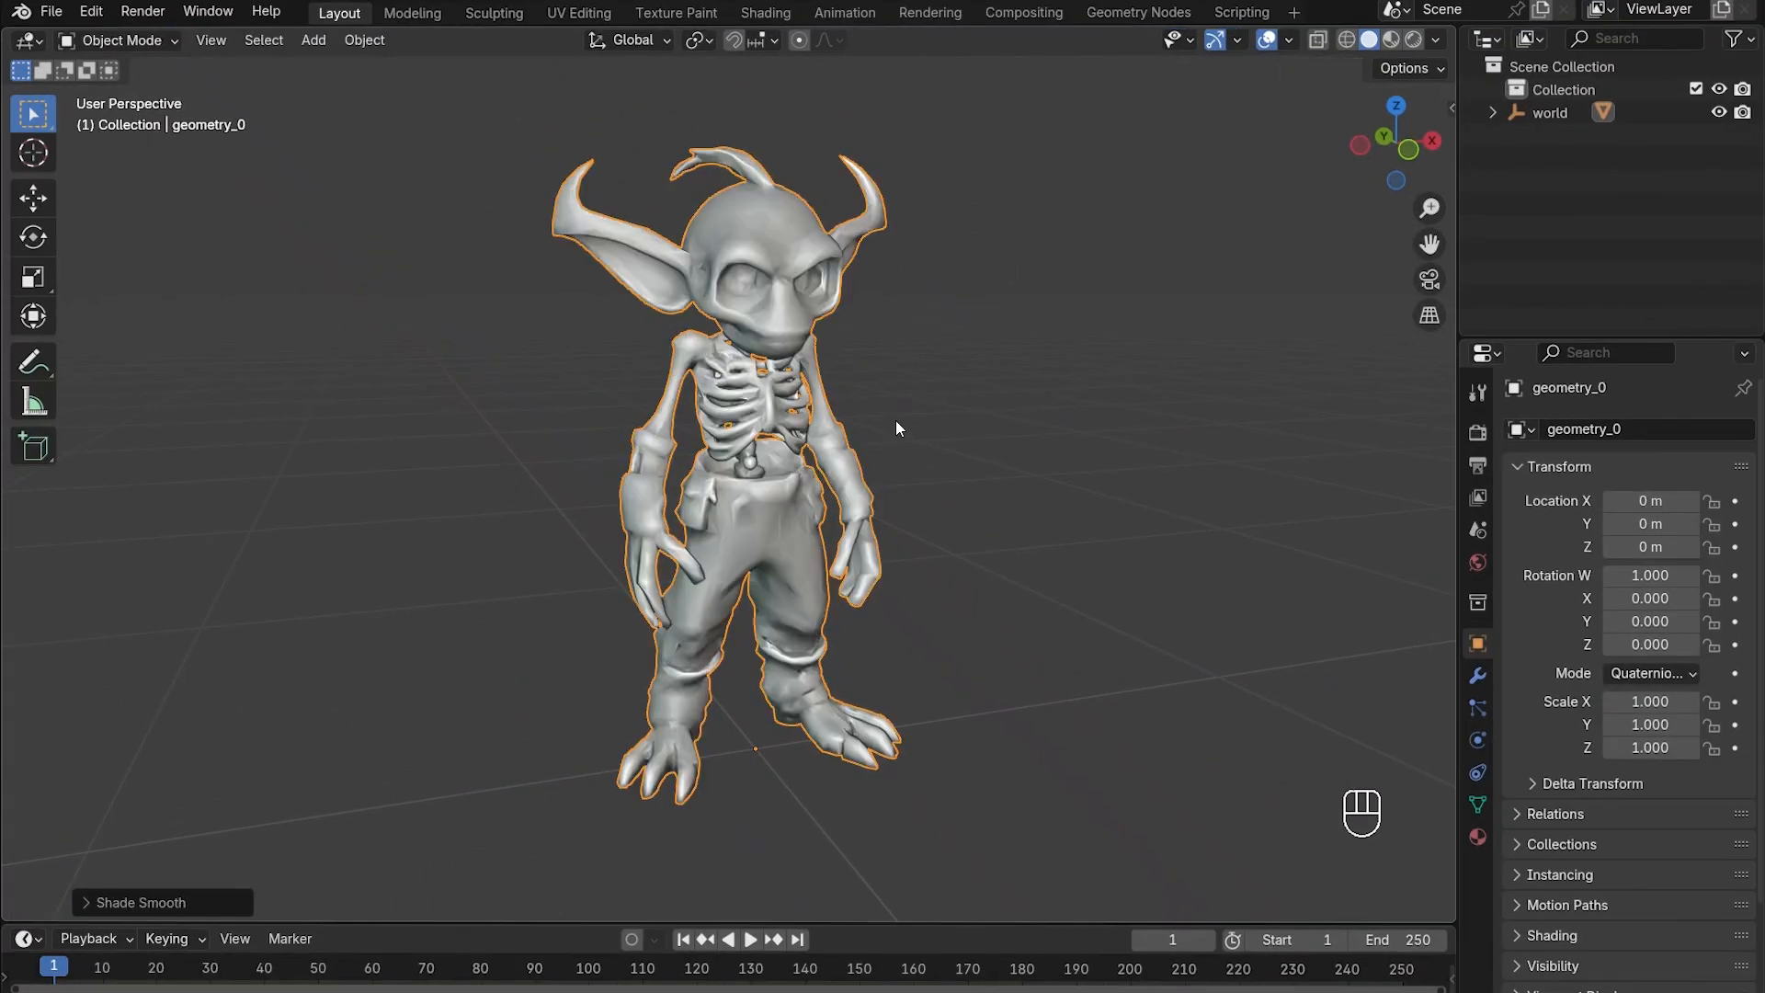
Export the character as Skeleton.fbx to the Final model folder with Path Mode set to Copy and textures embedded
click(51, 11)
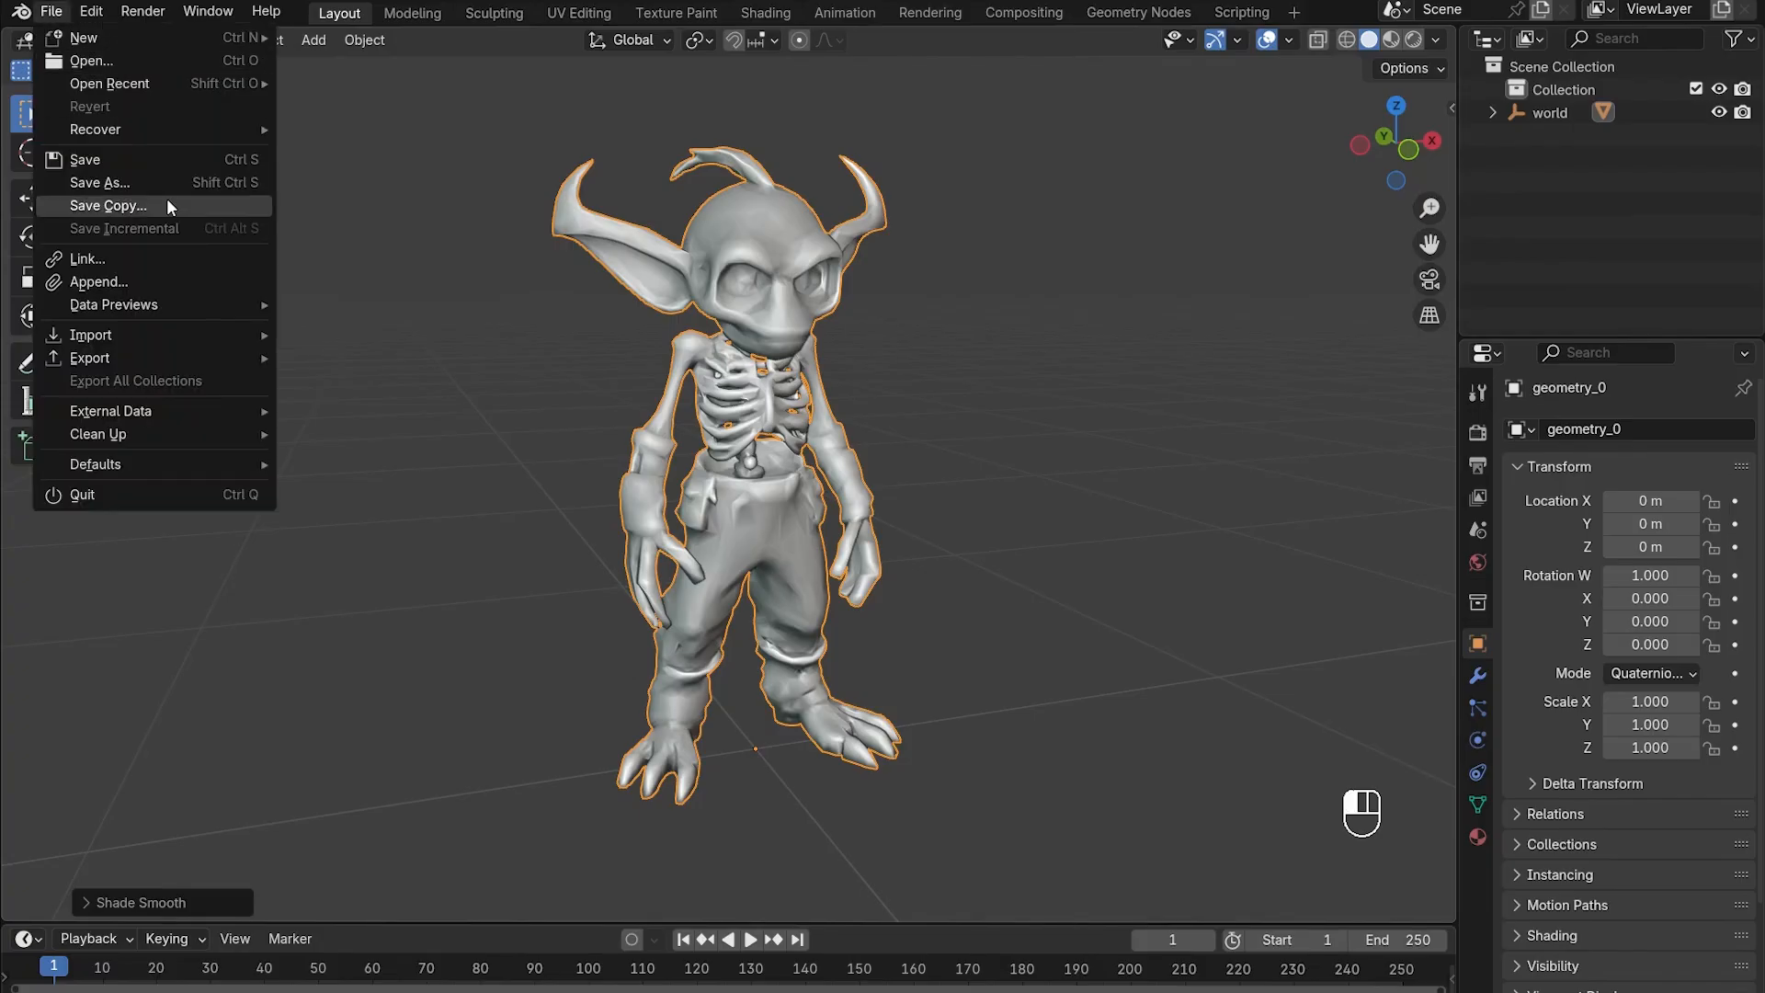
mouse_move(184, 357)
click(343, 563)
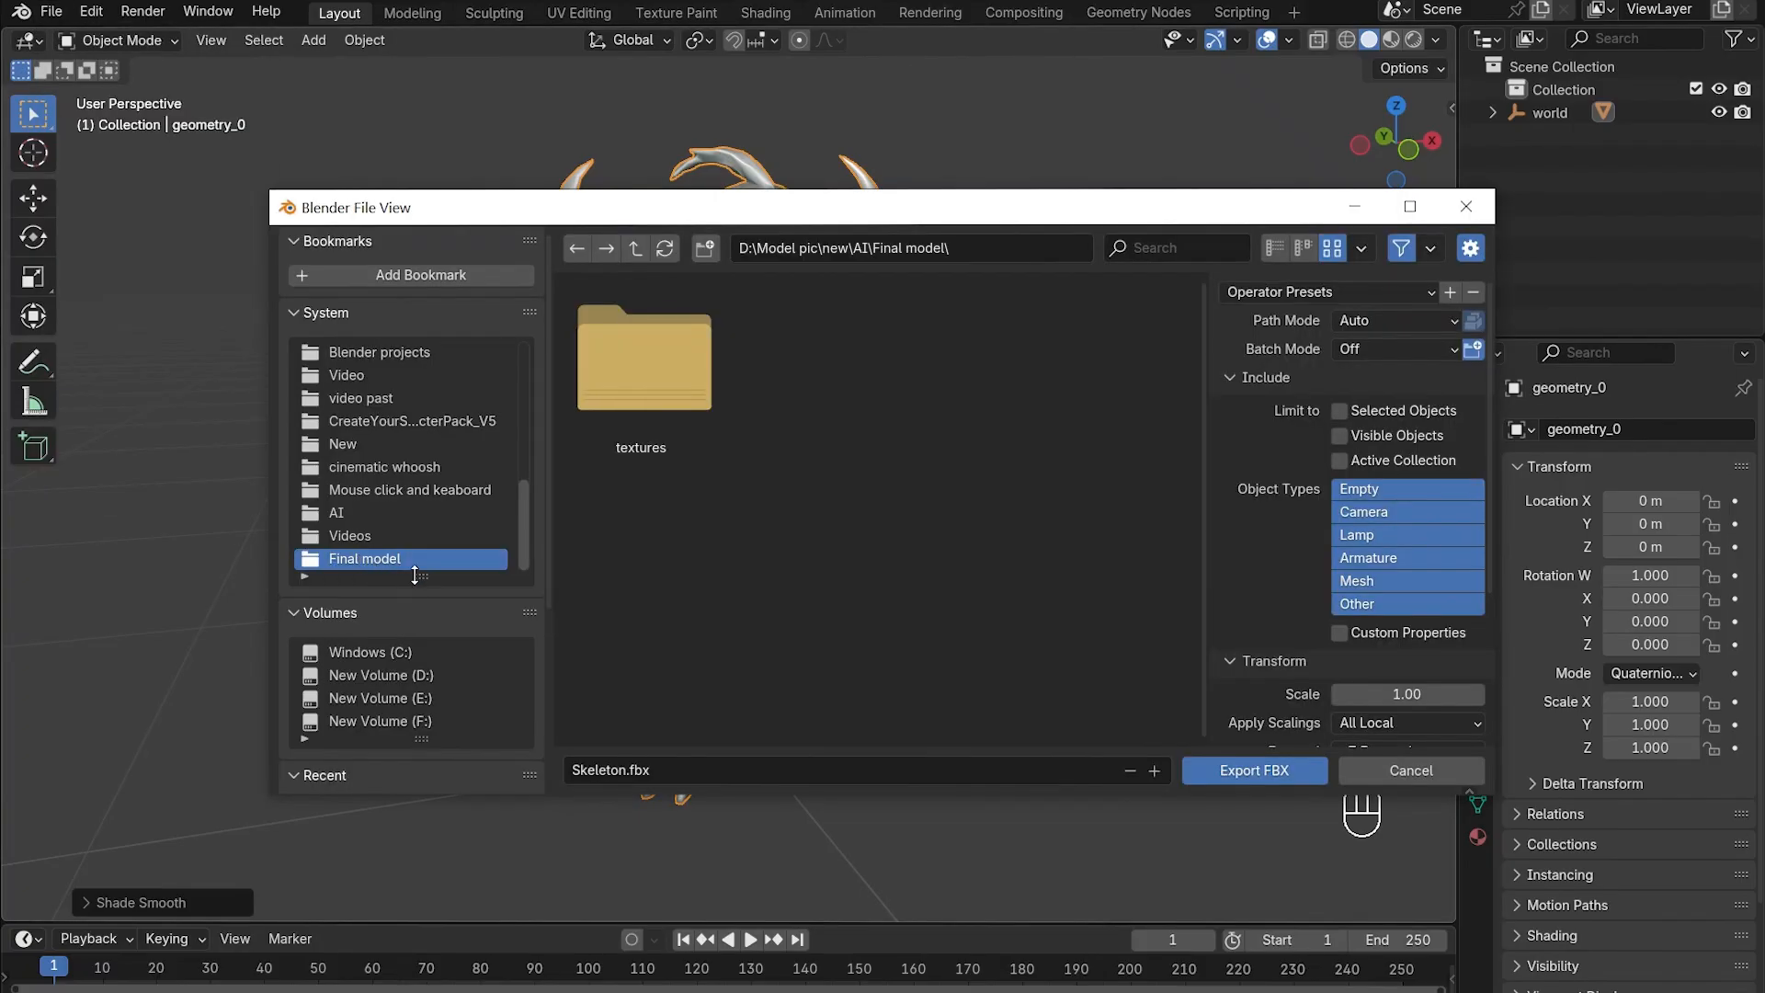
click(1371, 323)
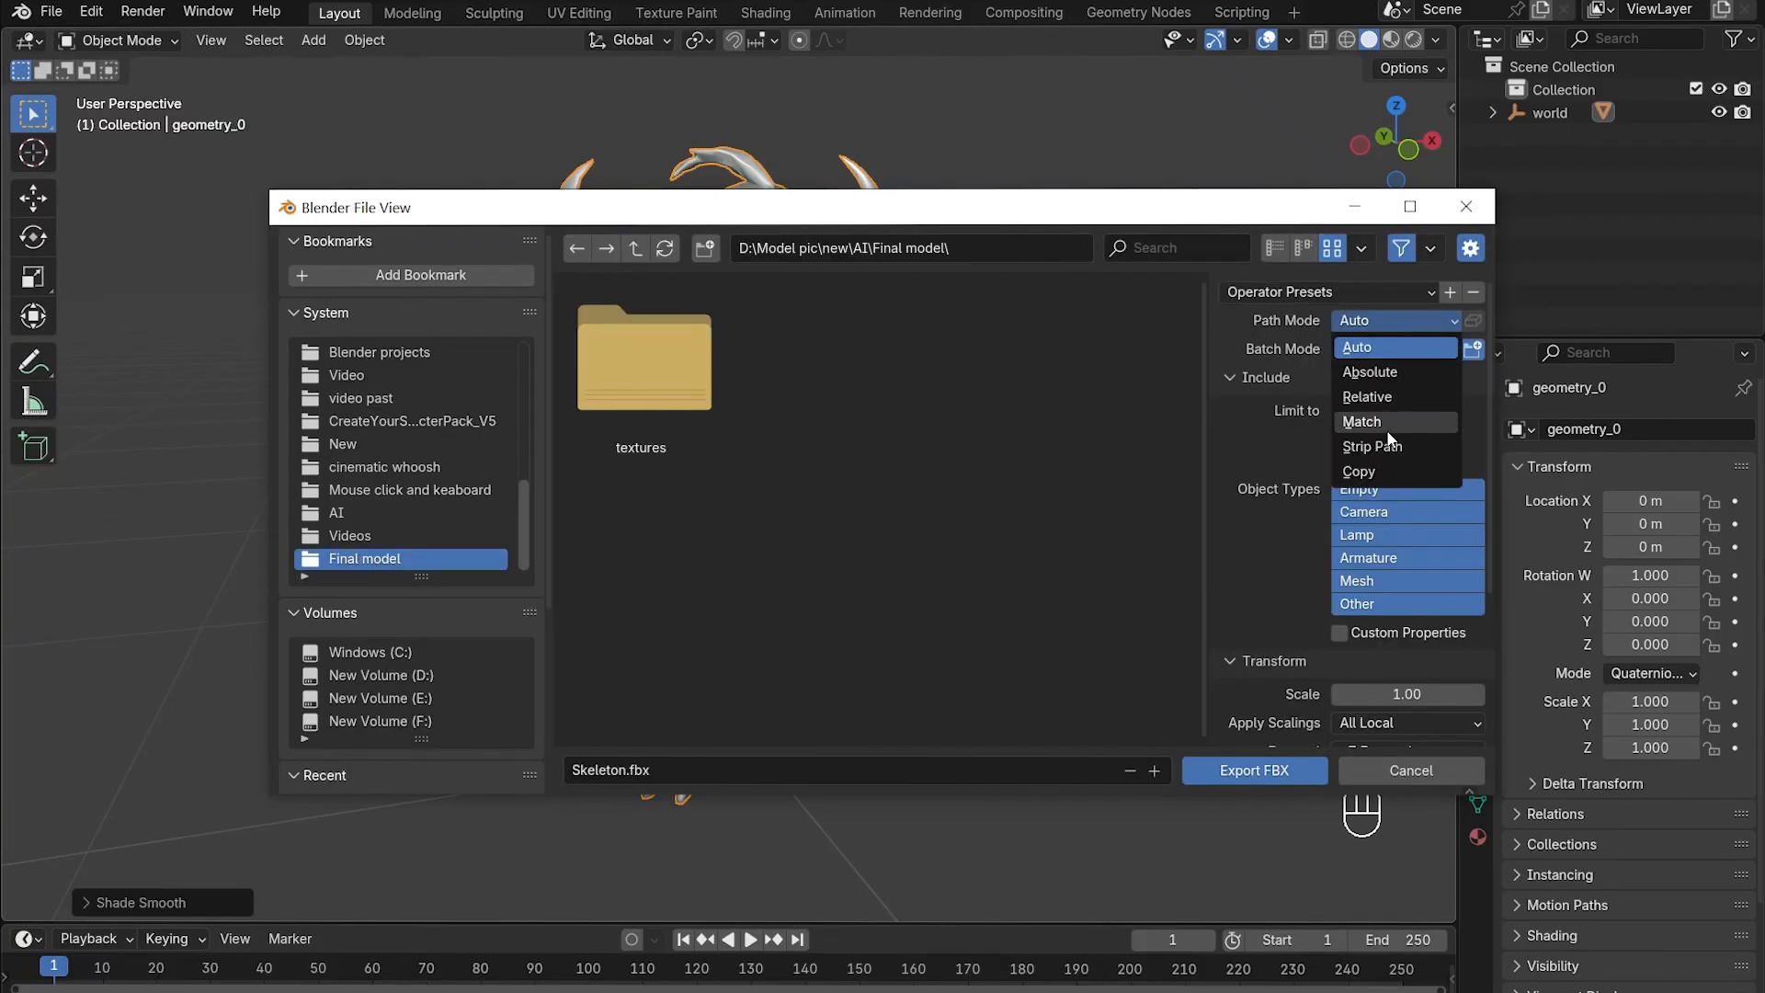
click(1386, 472)
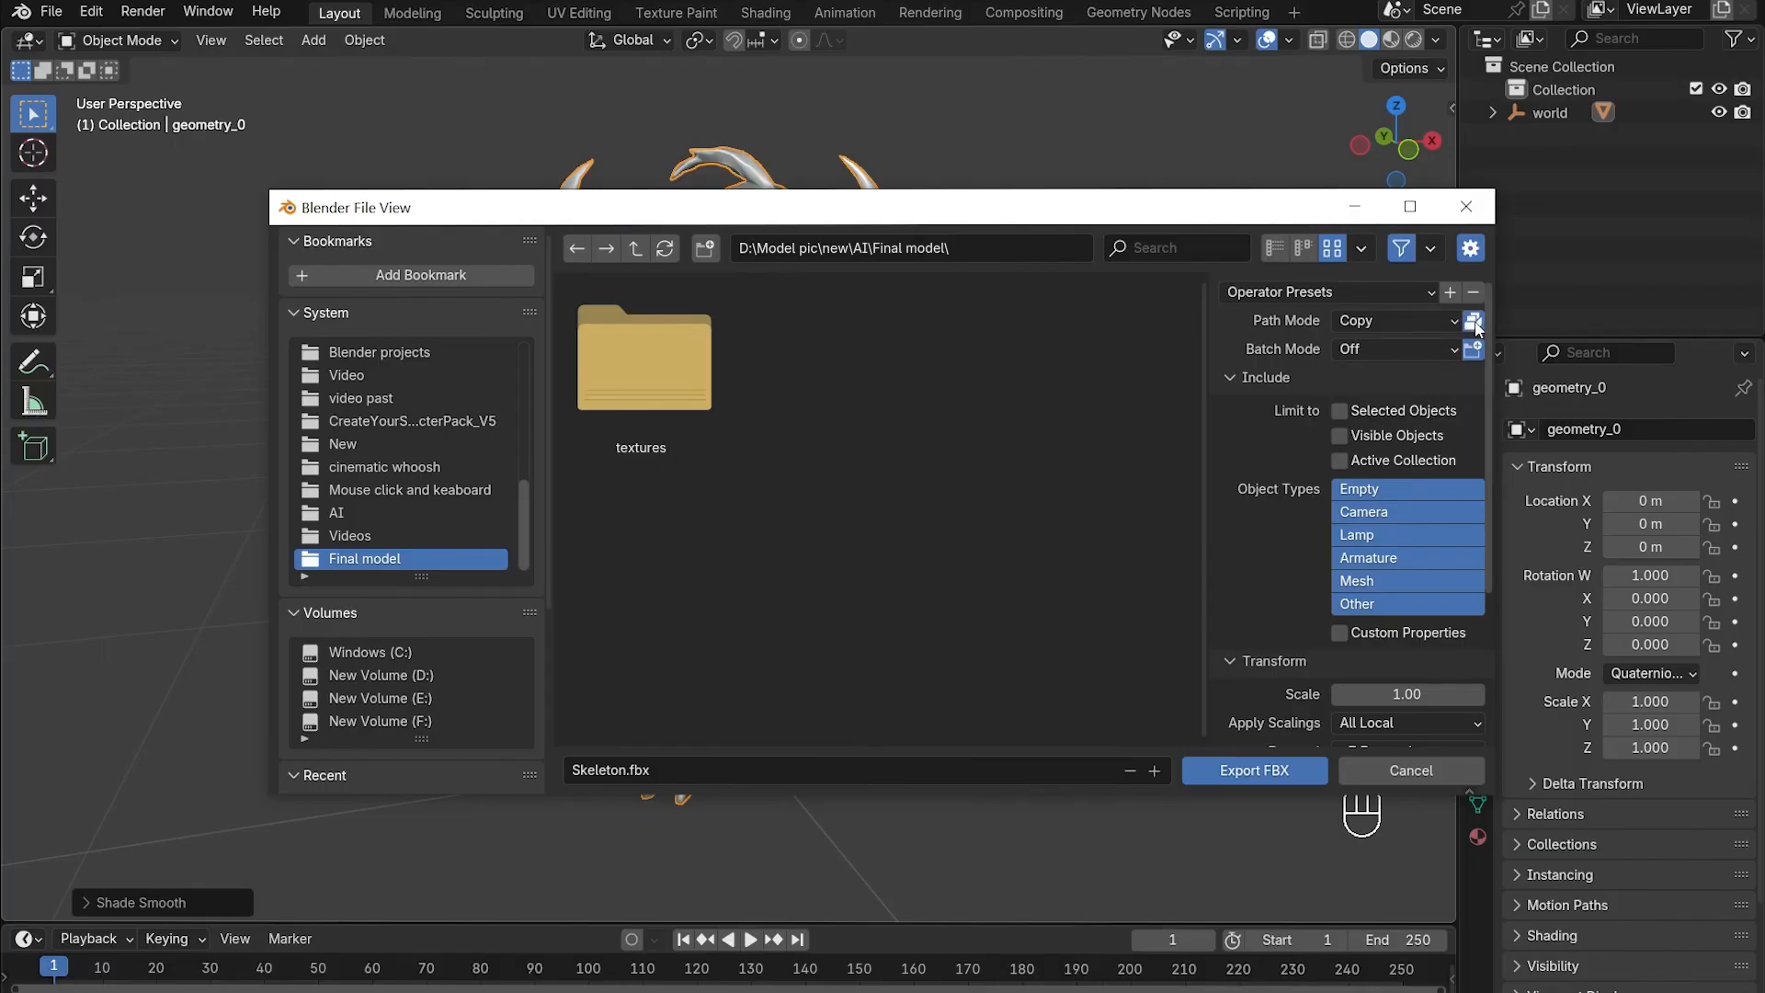
click(1248, 769)
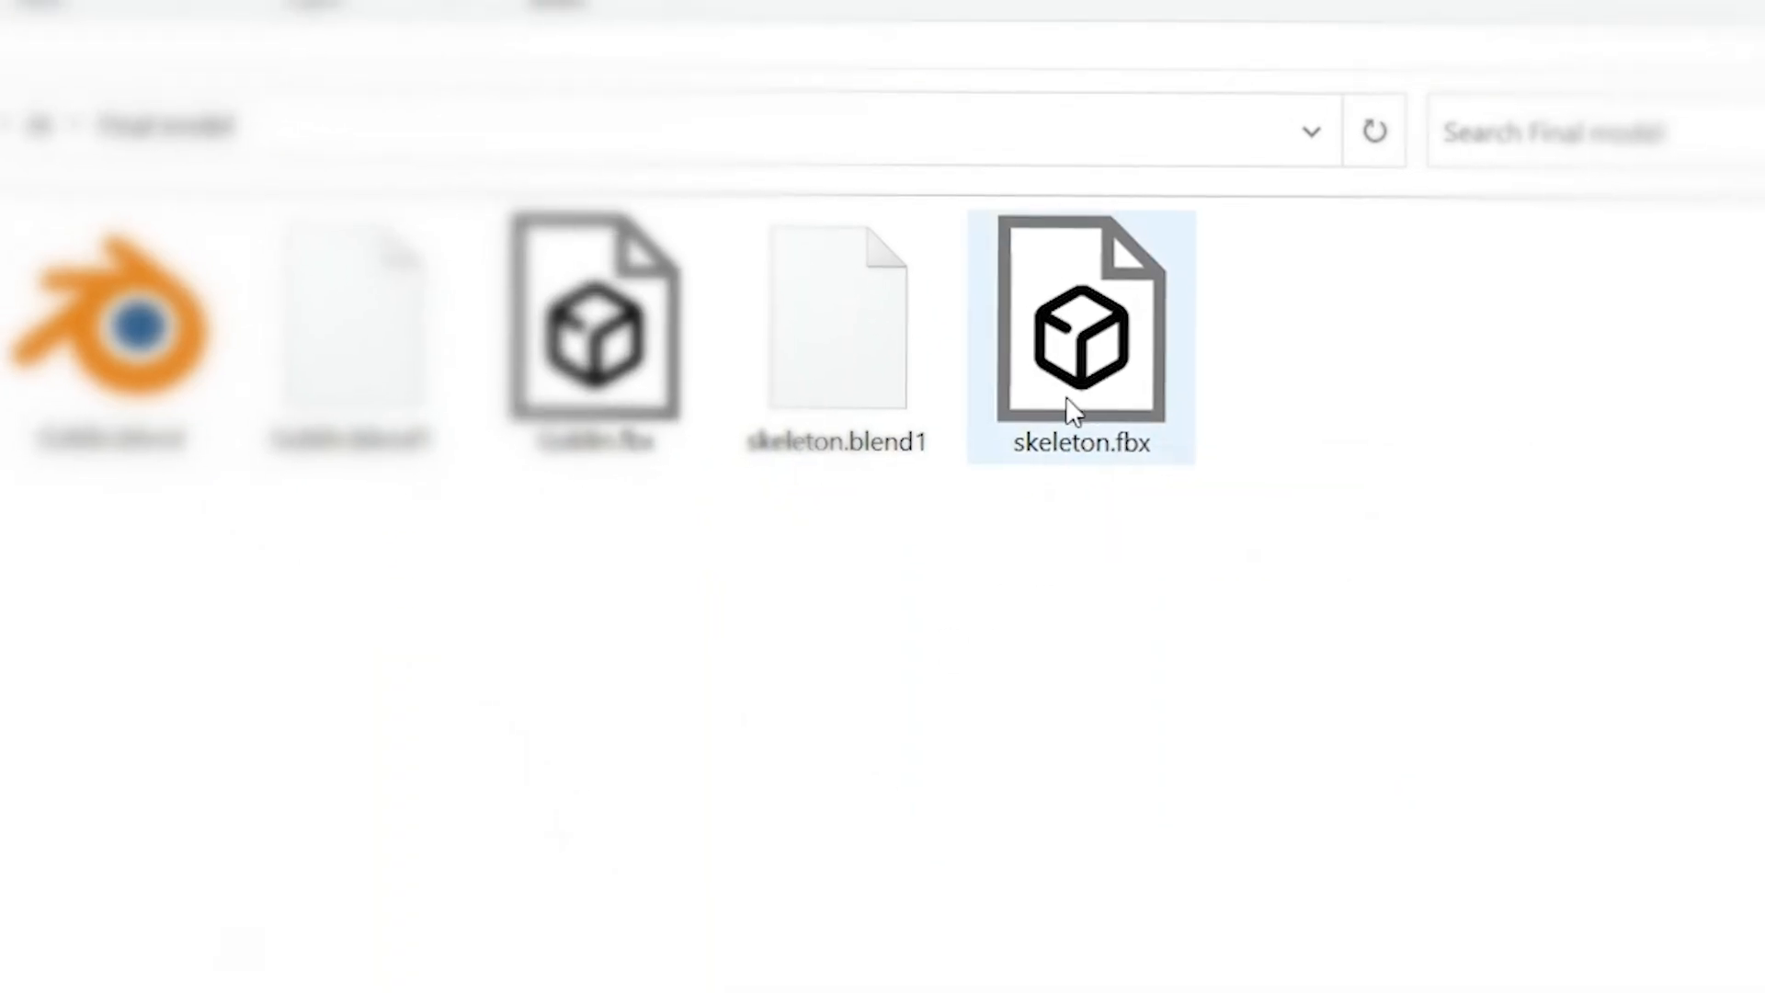
Load skeleton.fbx from the Final model folder into AccuRIG as the character
drag(1067, 401, 946, 703)
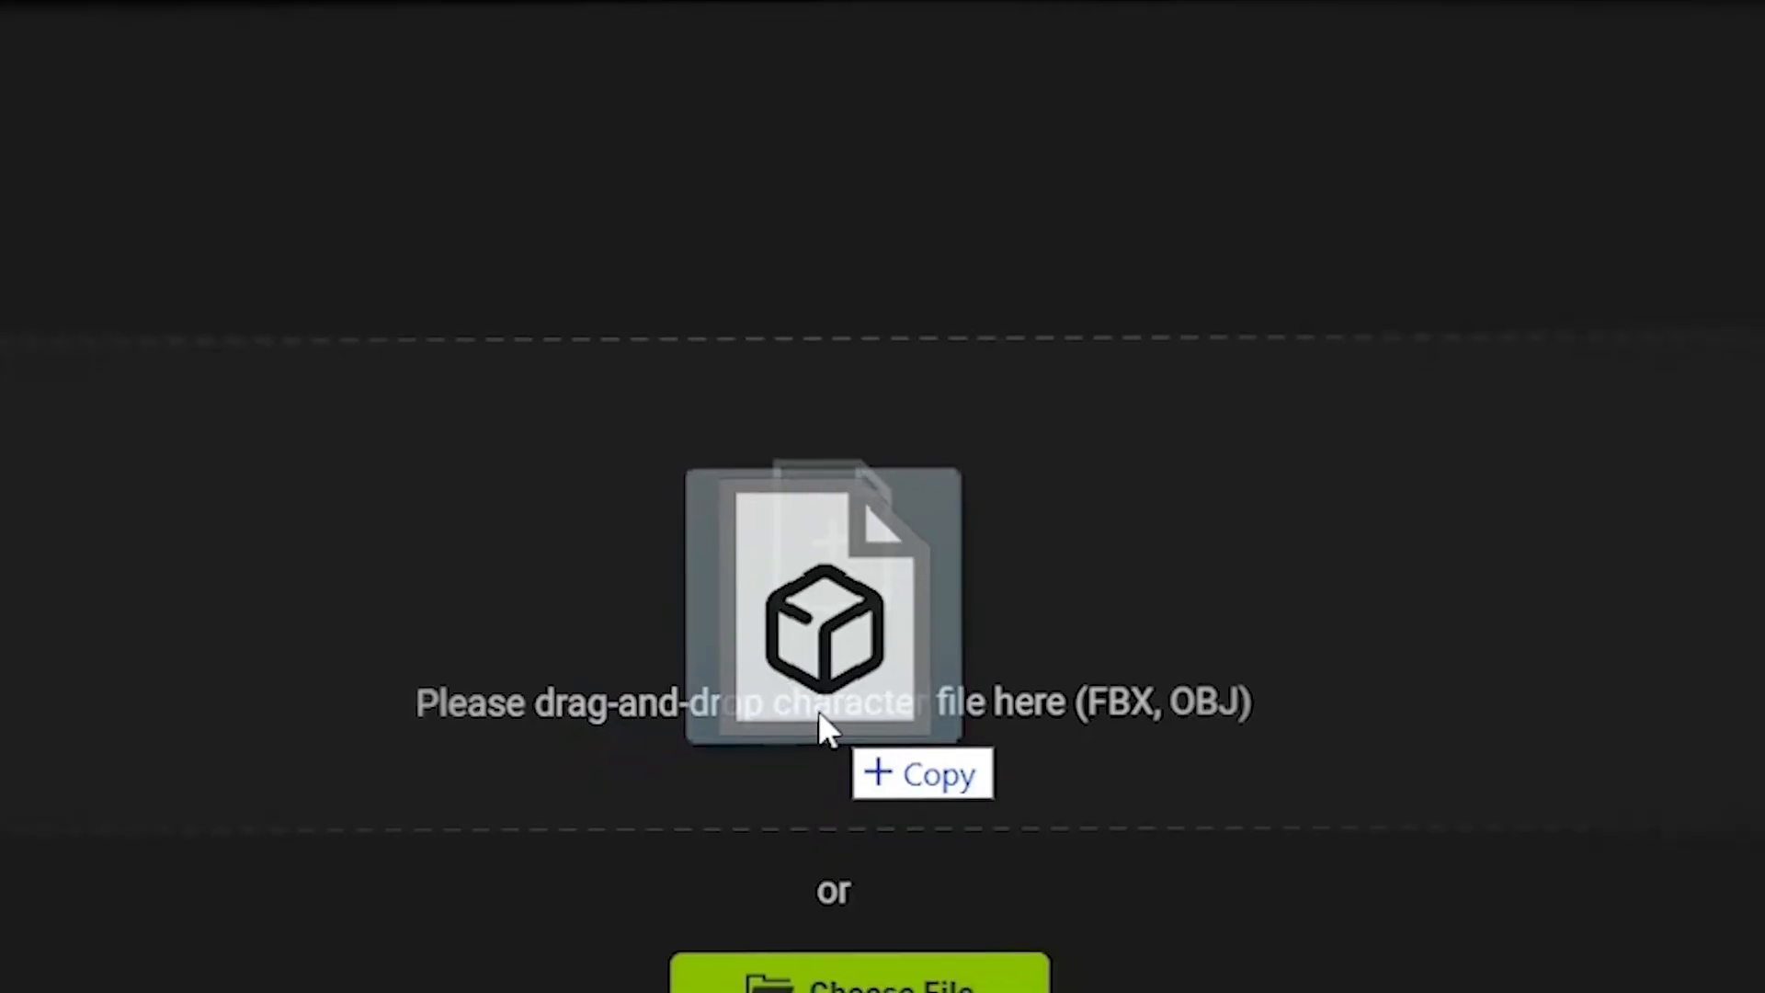
drag(817, 717, 851, 756)
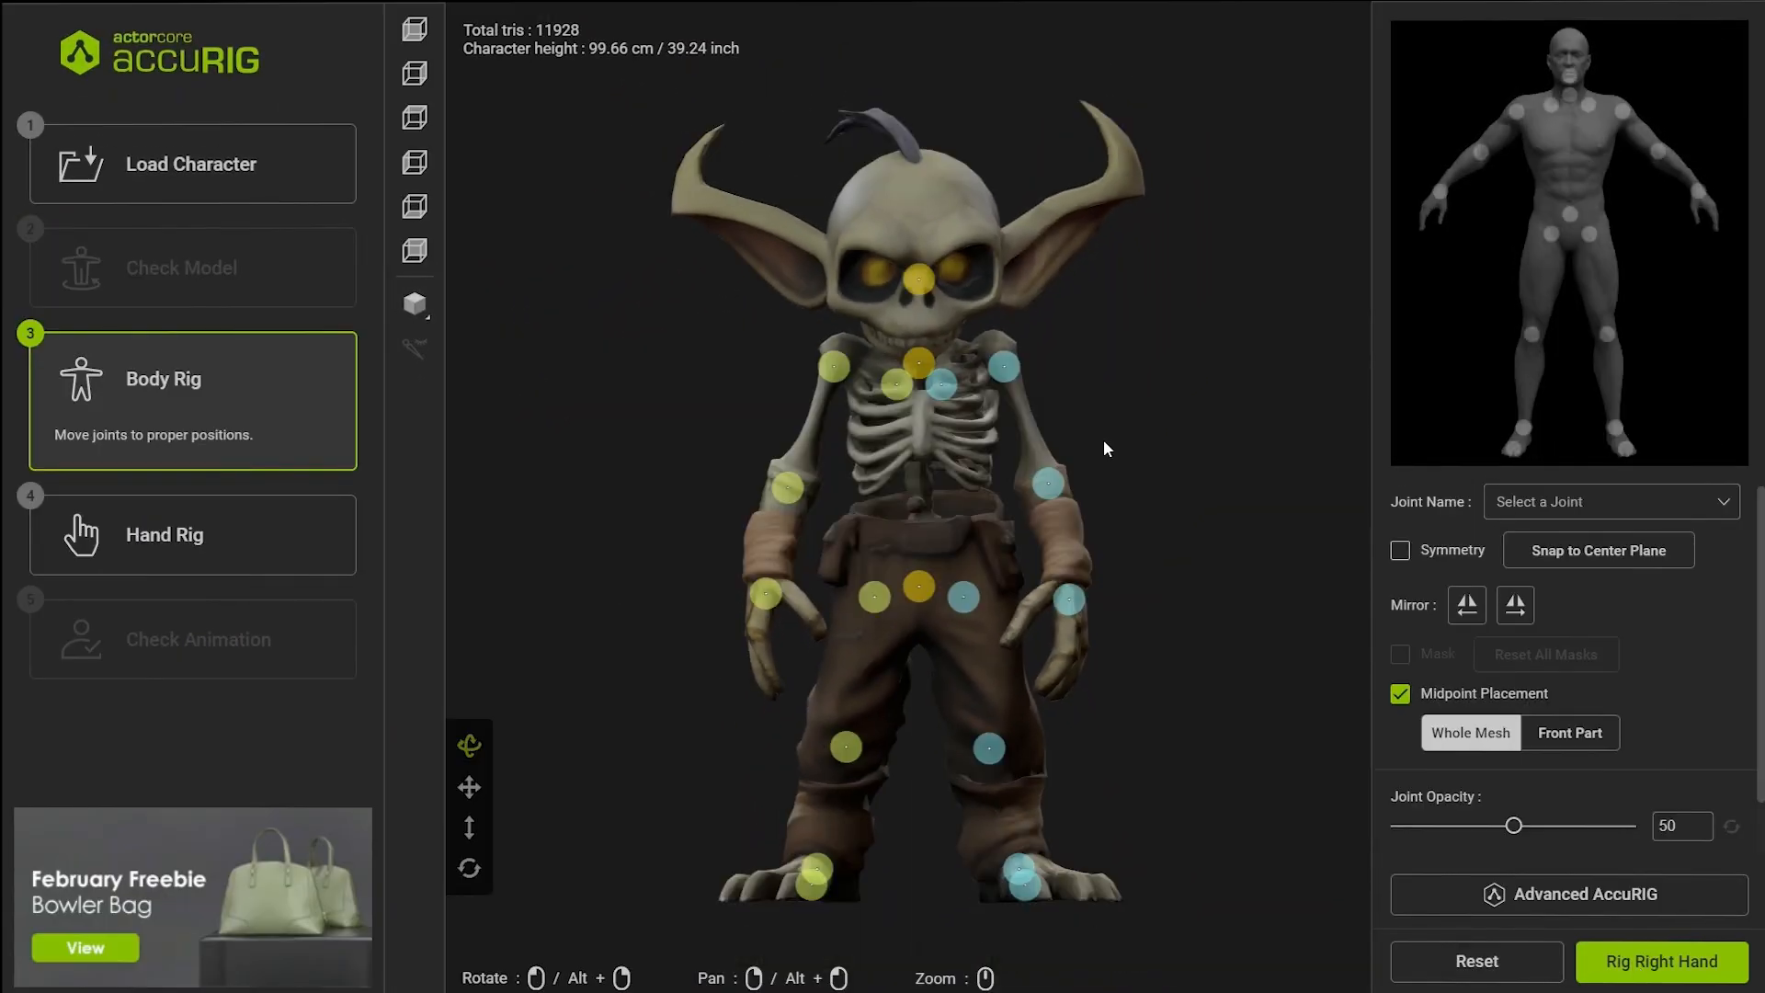
Align the body joints to the character with Symmetry on, and start the right hand rig with 4 fingers
mouse_move(1107, 445)
mouse_down()
mouse_move(910, 441)
mouse_move(1115, 450)
mouse_up()
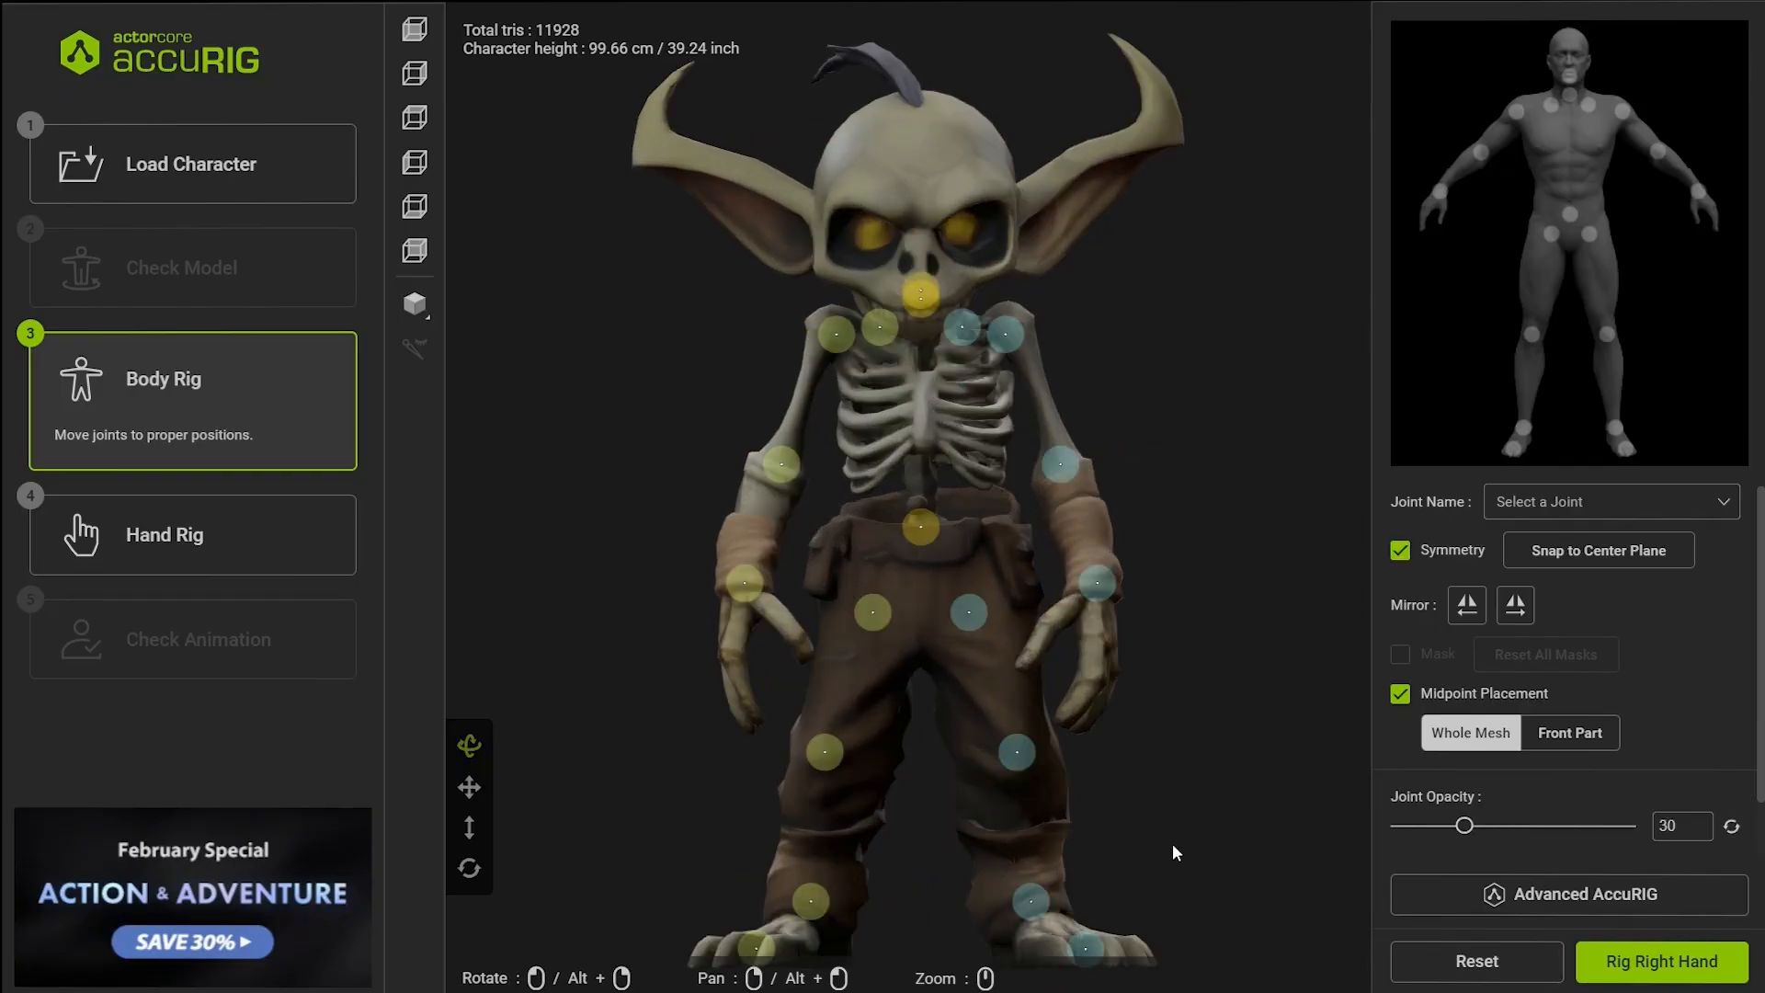
click(1645, 975)
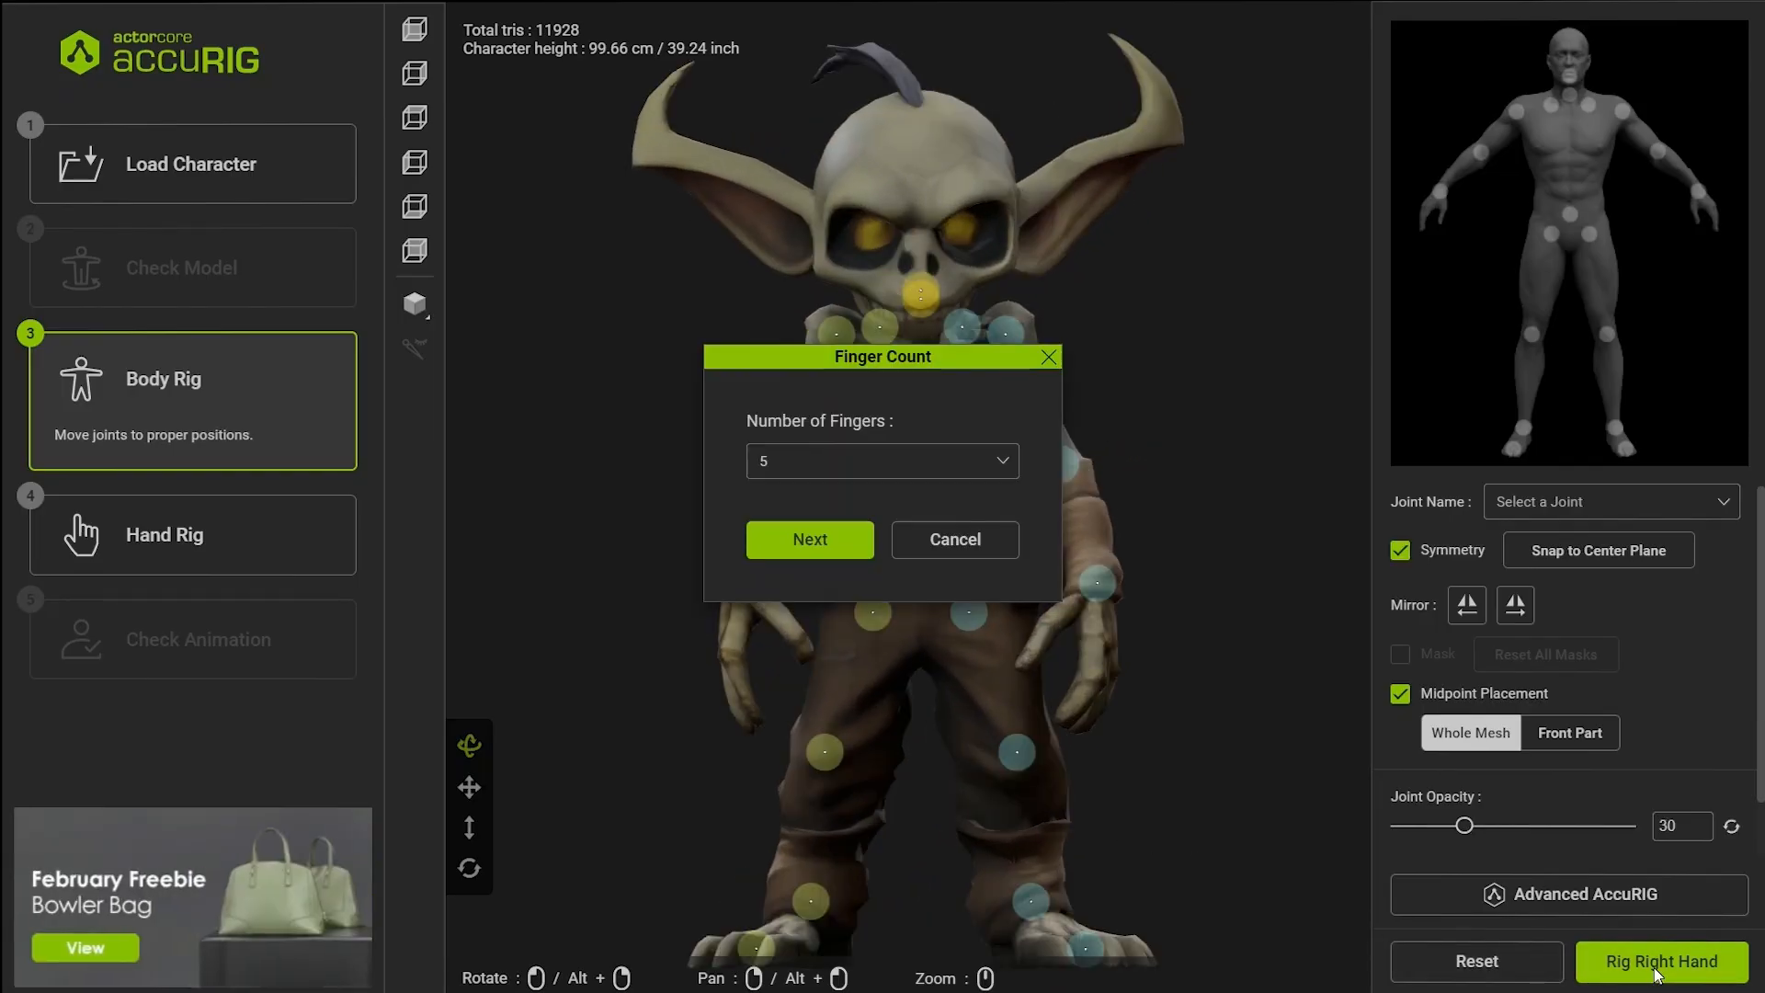
click(1003, 469)
click(855, 613)
click(858, 545)
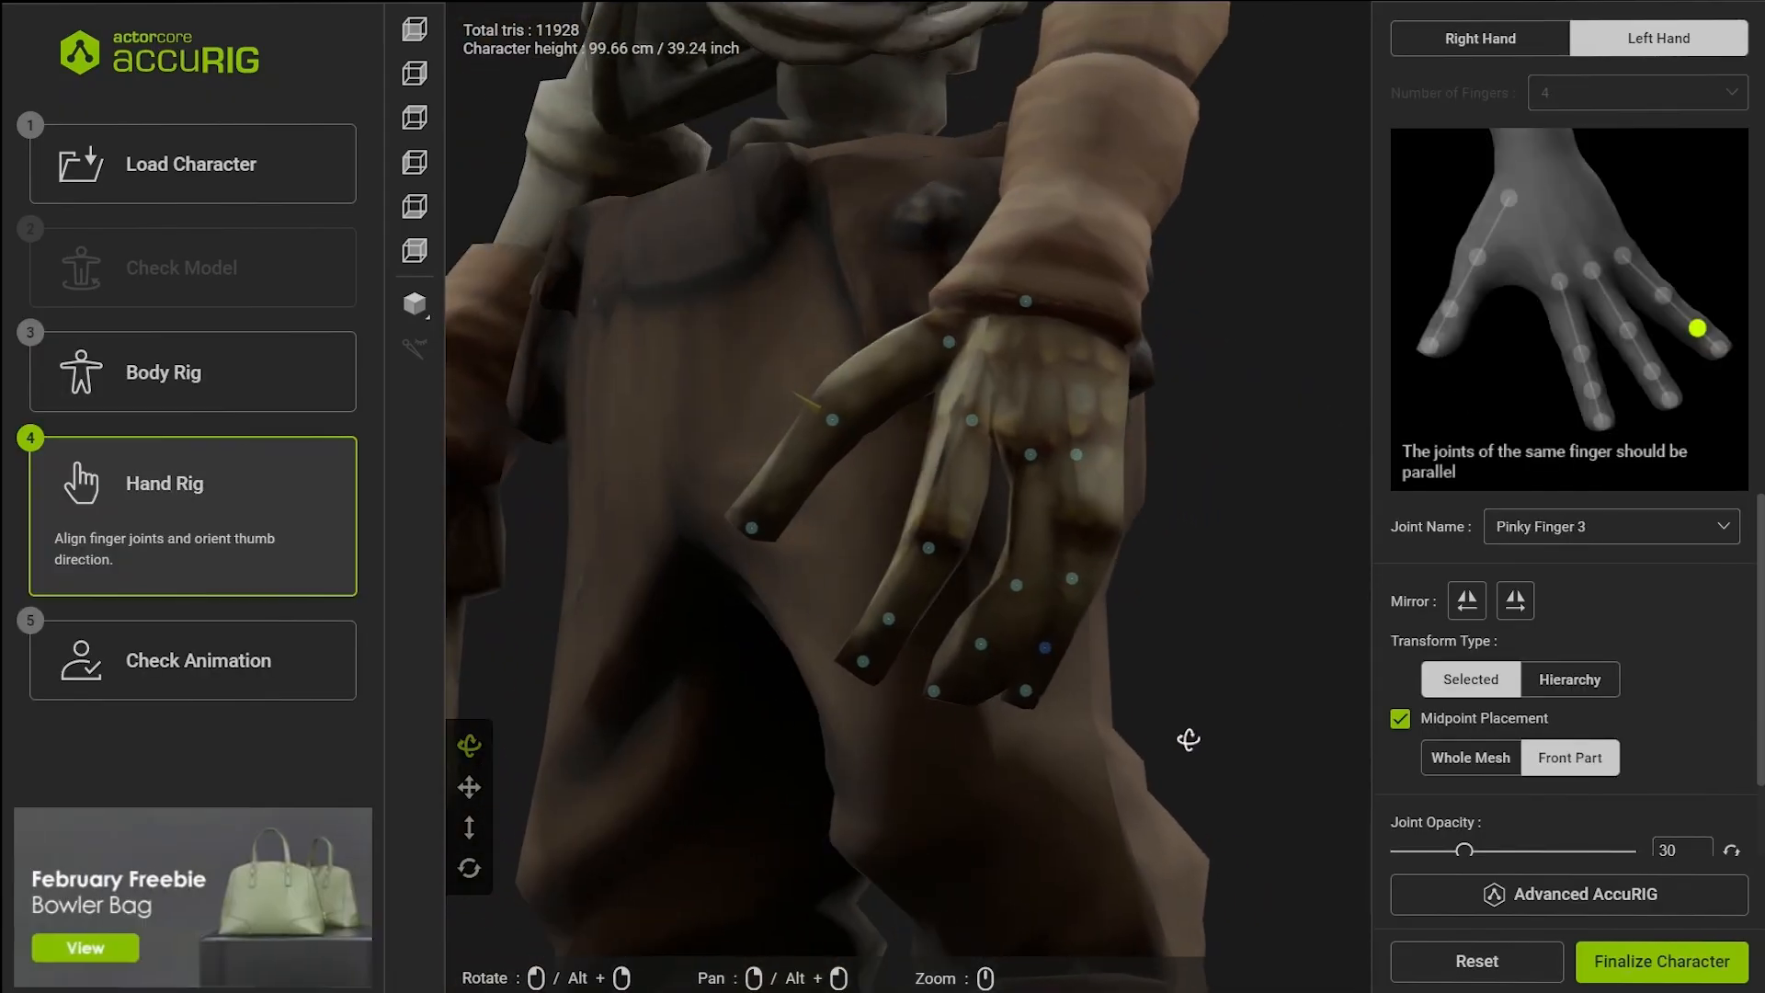
Check the left hand's finger joint placement from another angle and finalize the character
drag(1188, 739, 1233, 737)
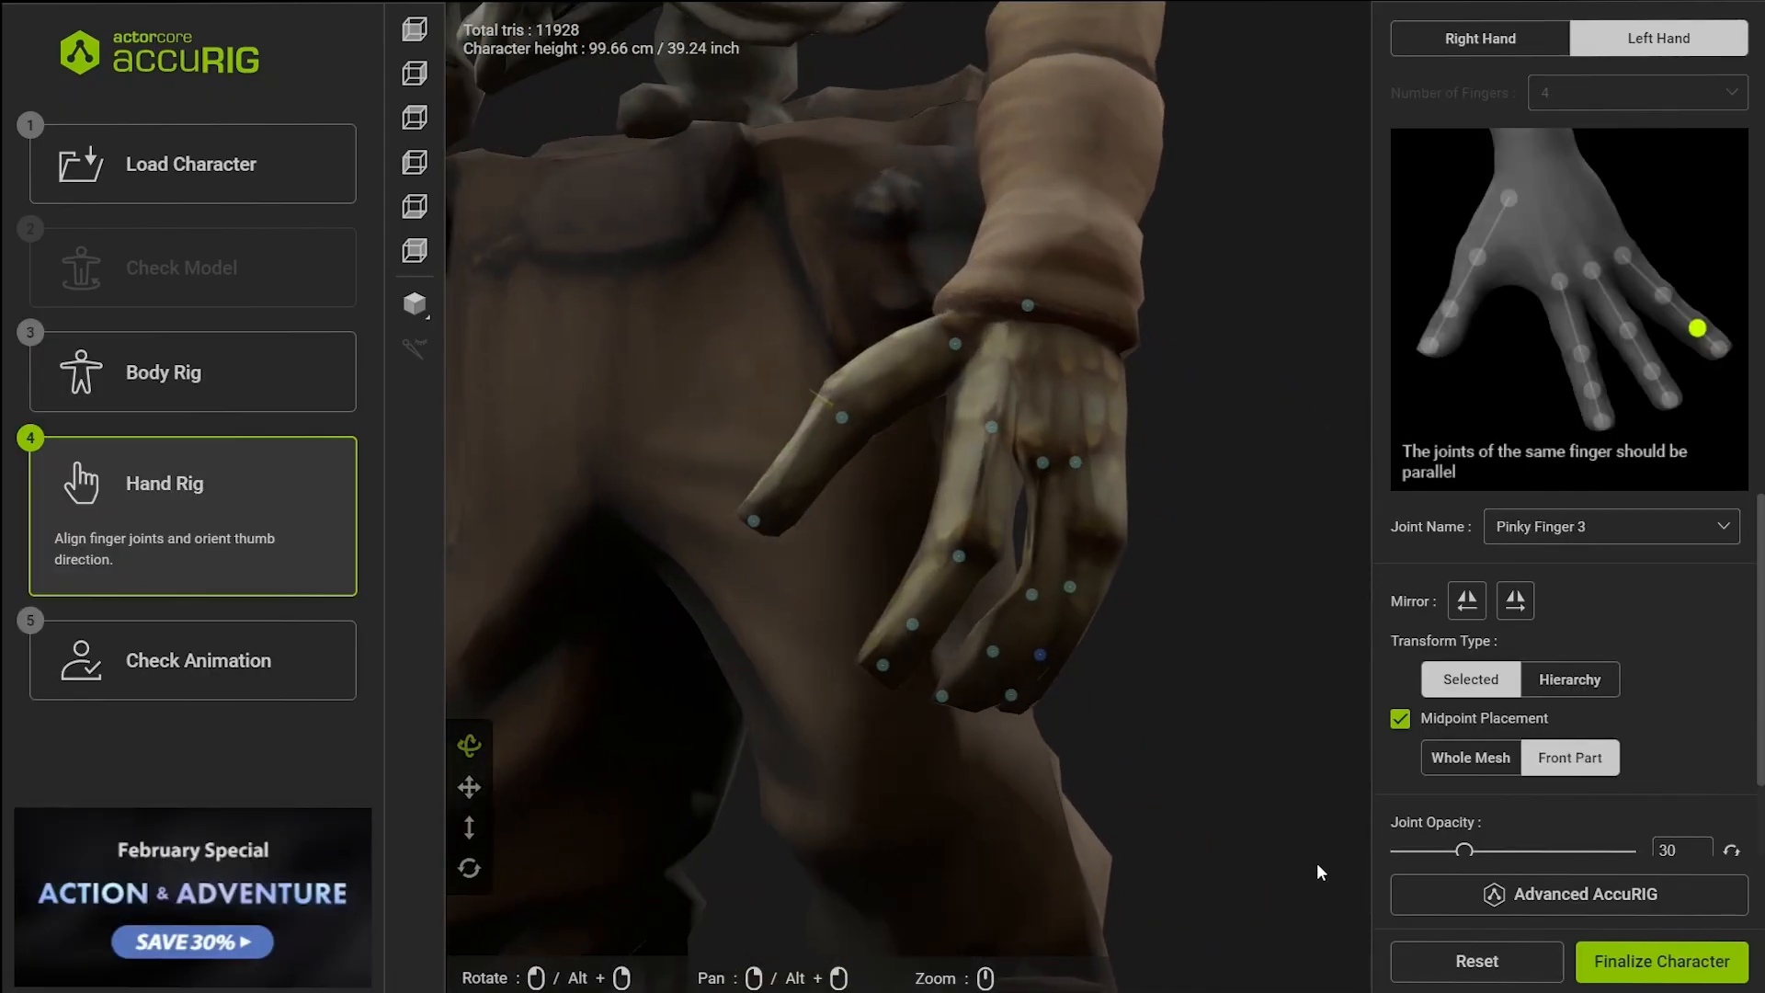
click(1610, 972)
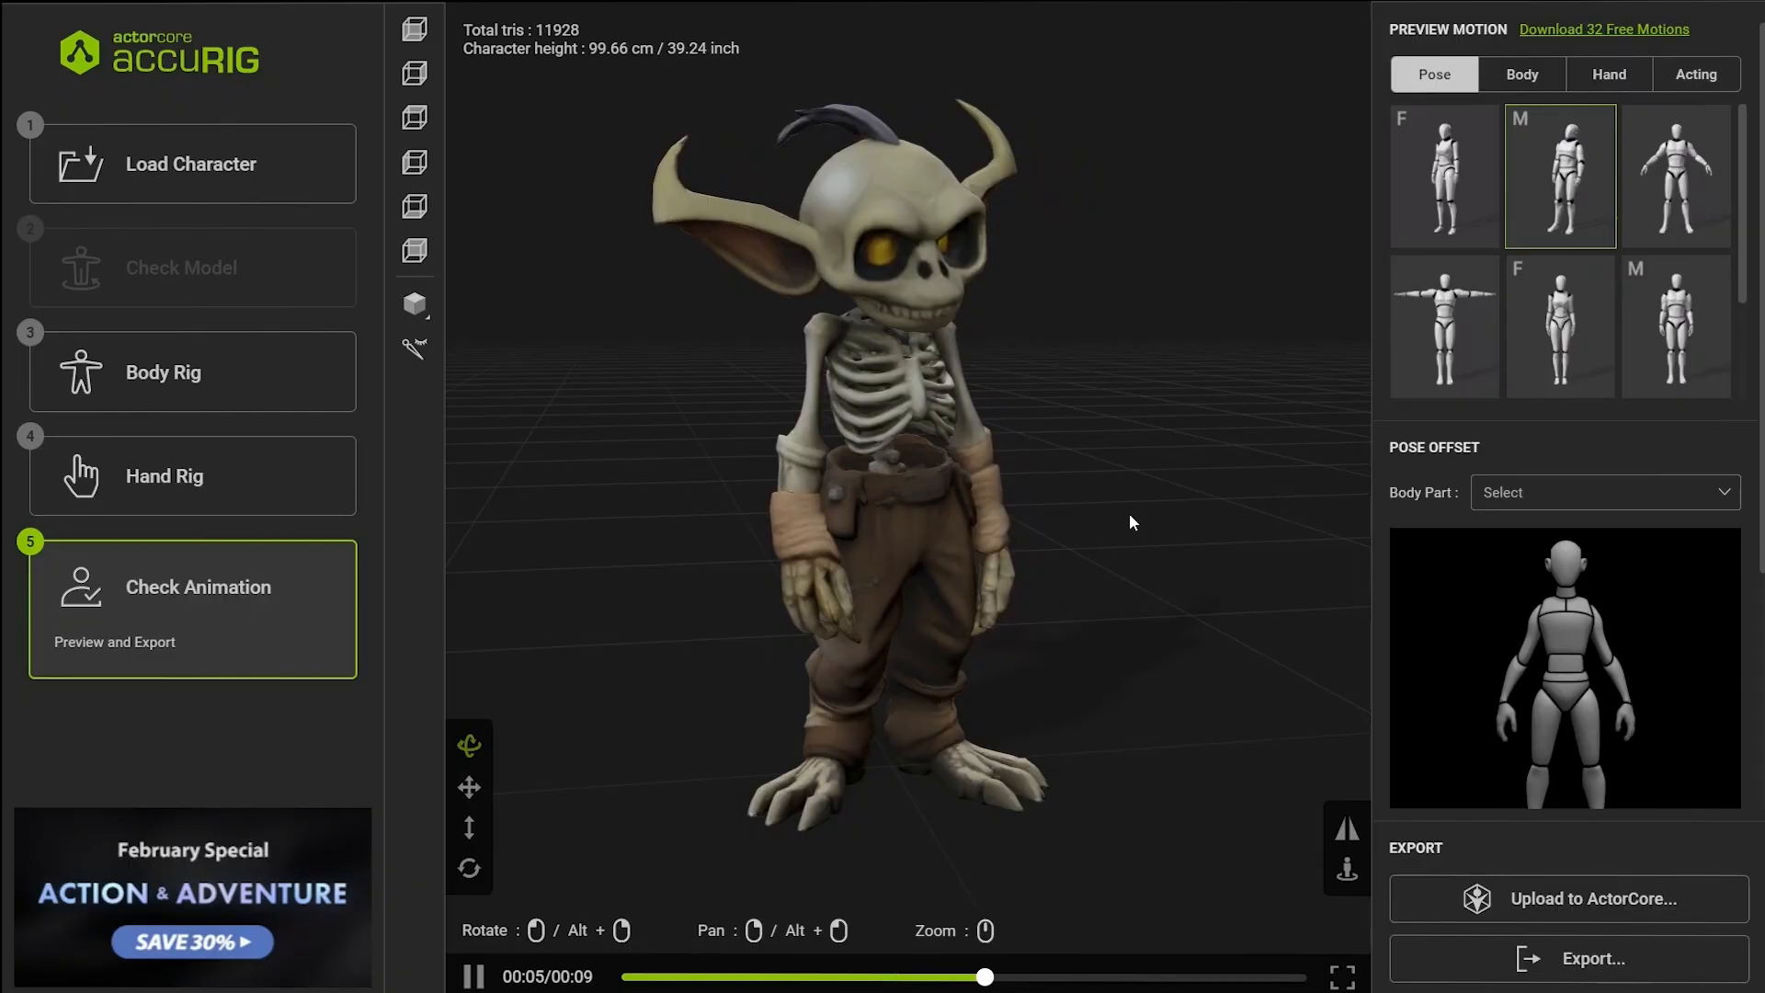
Preview the first Body motion on the rigged character and examine the deformation from several angles
drag(1133, 458, 1090, 436)
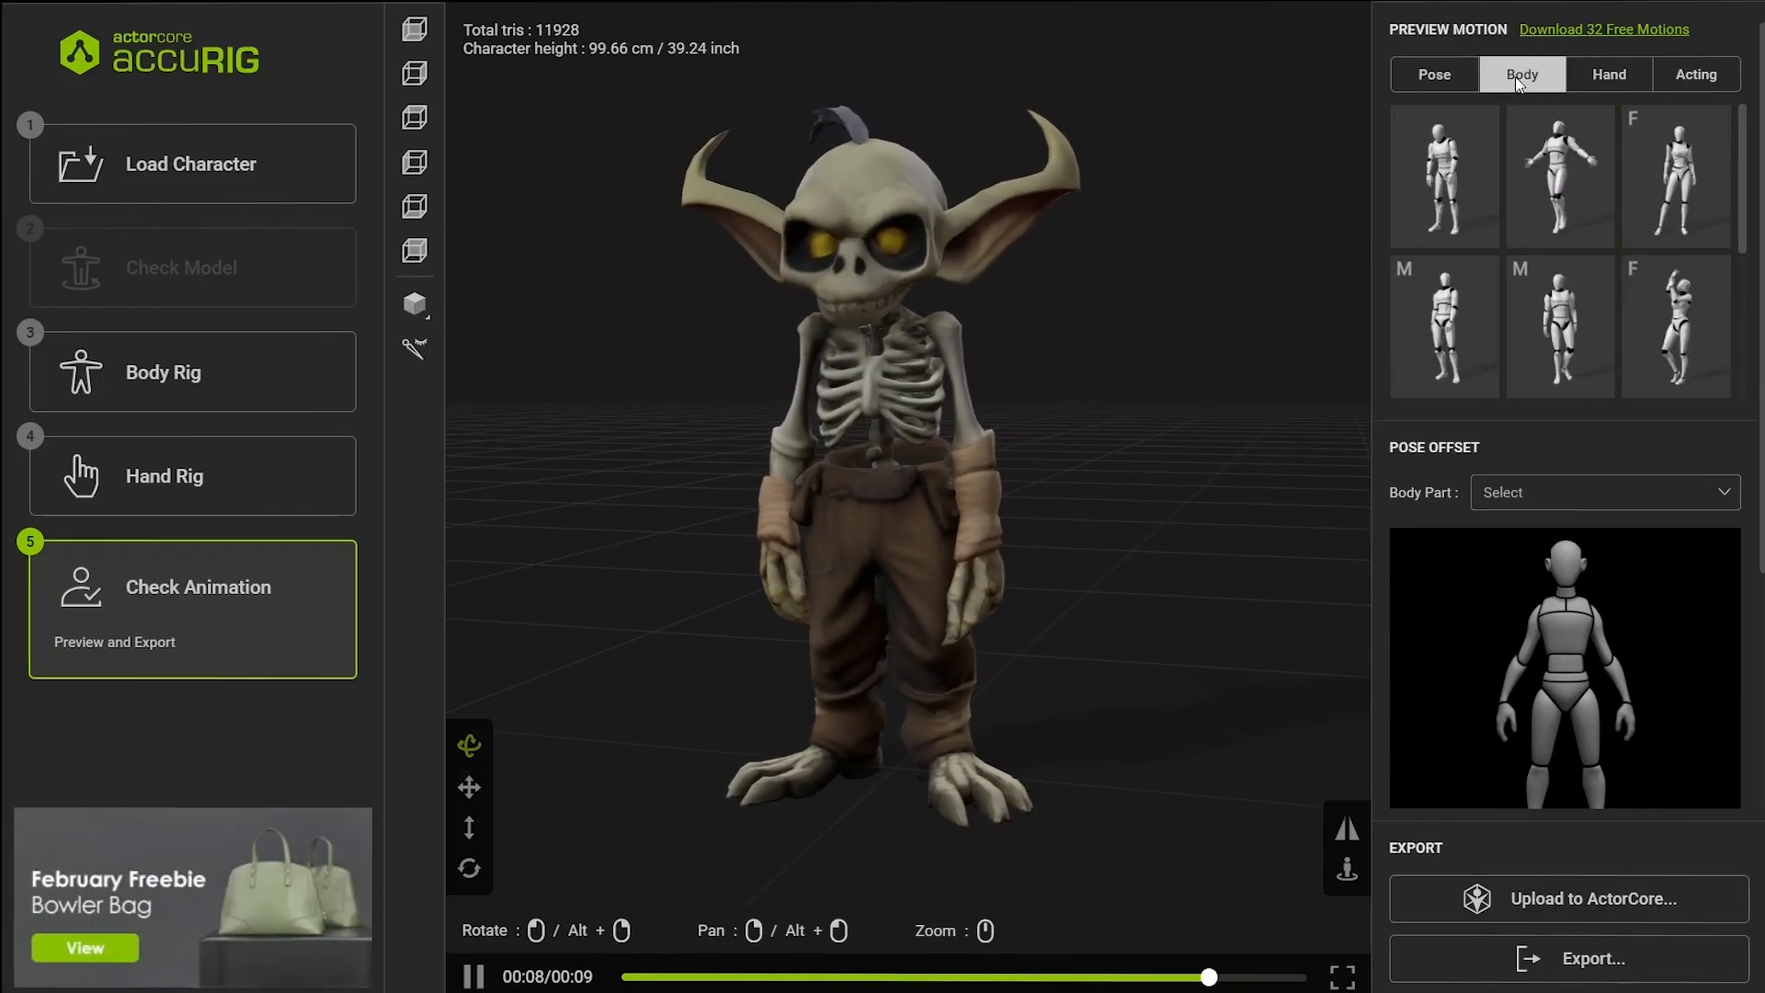
click(1468, 178)
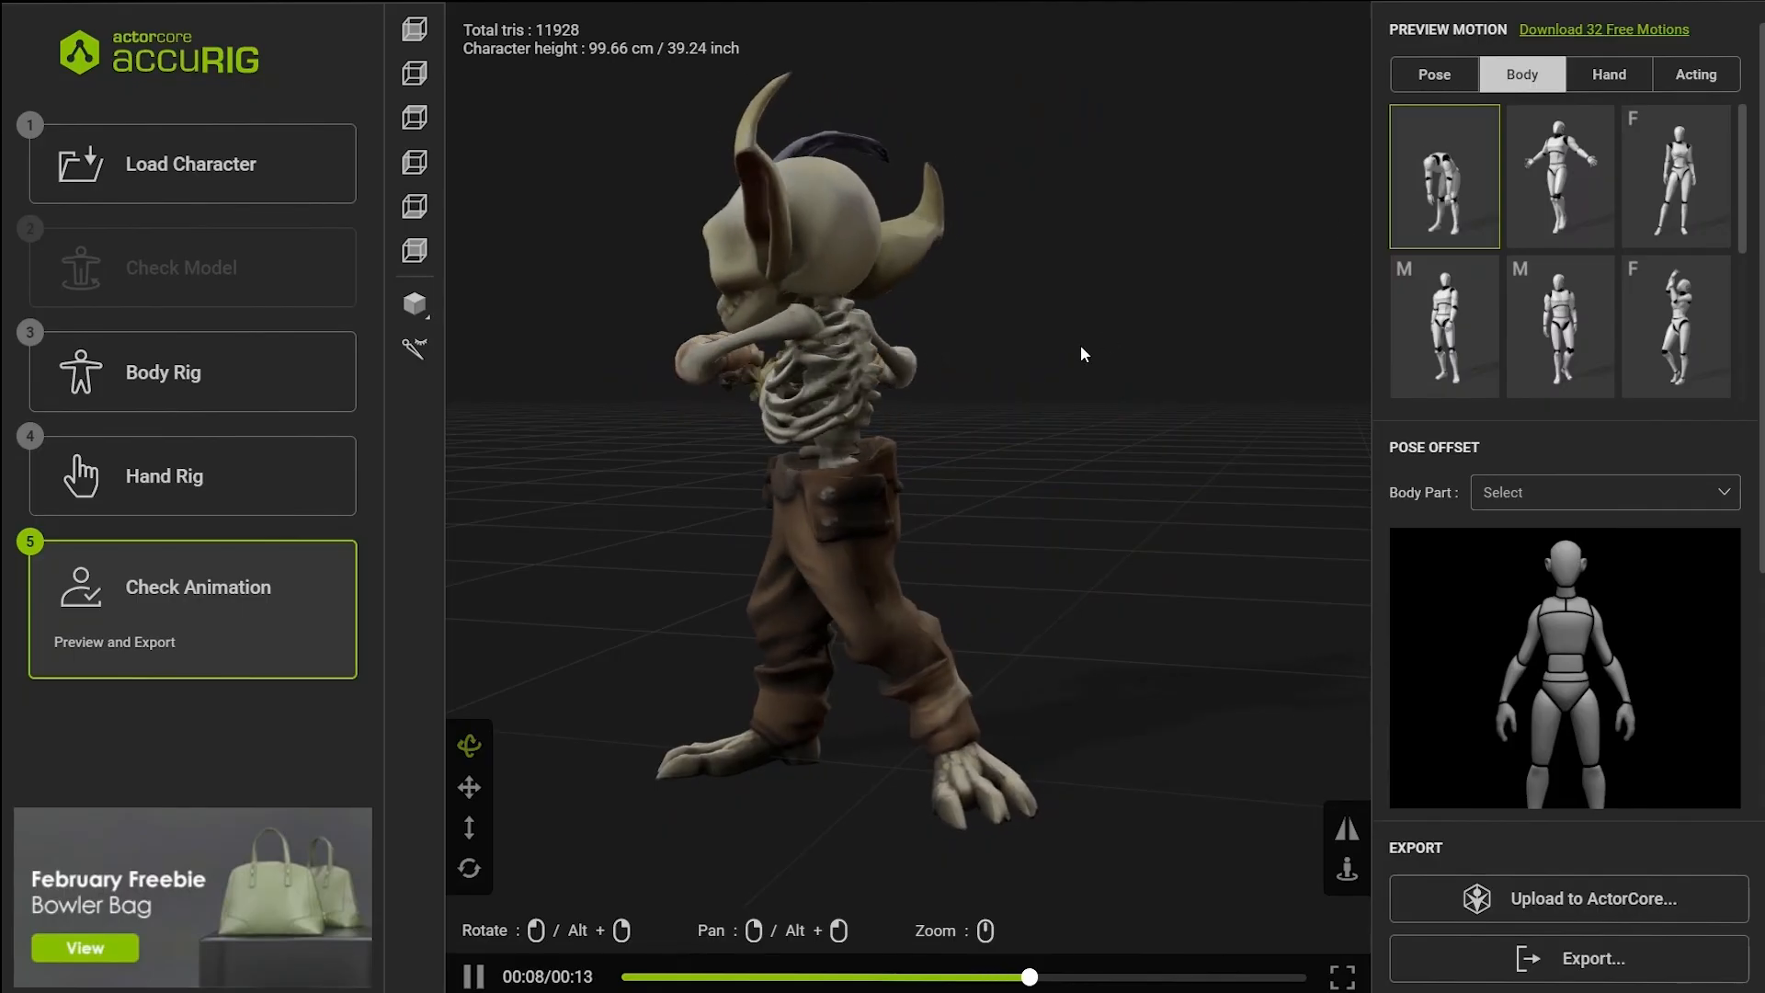
drag(1026, 441, 1131, 459)
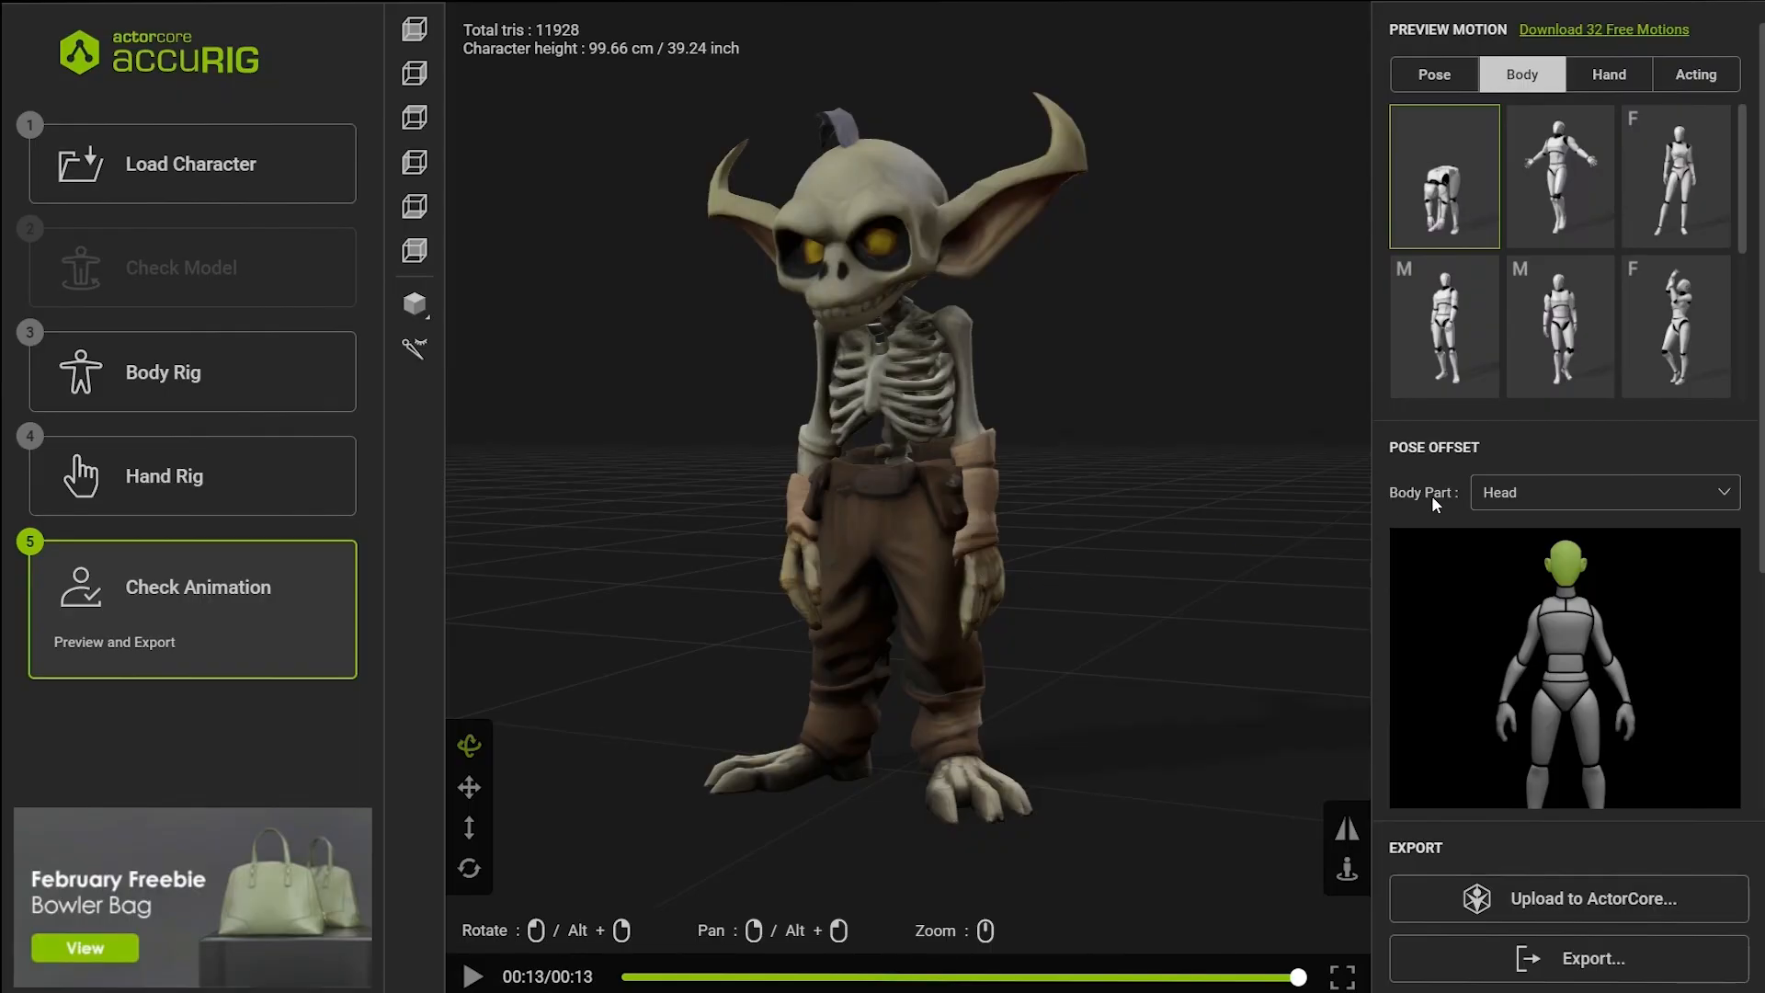
Offset the Right Upper Arm pose to X 2 and Y about 23, with a slight negative Z adjustment
scroll(1563, 459, down, 4)
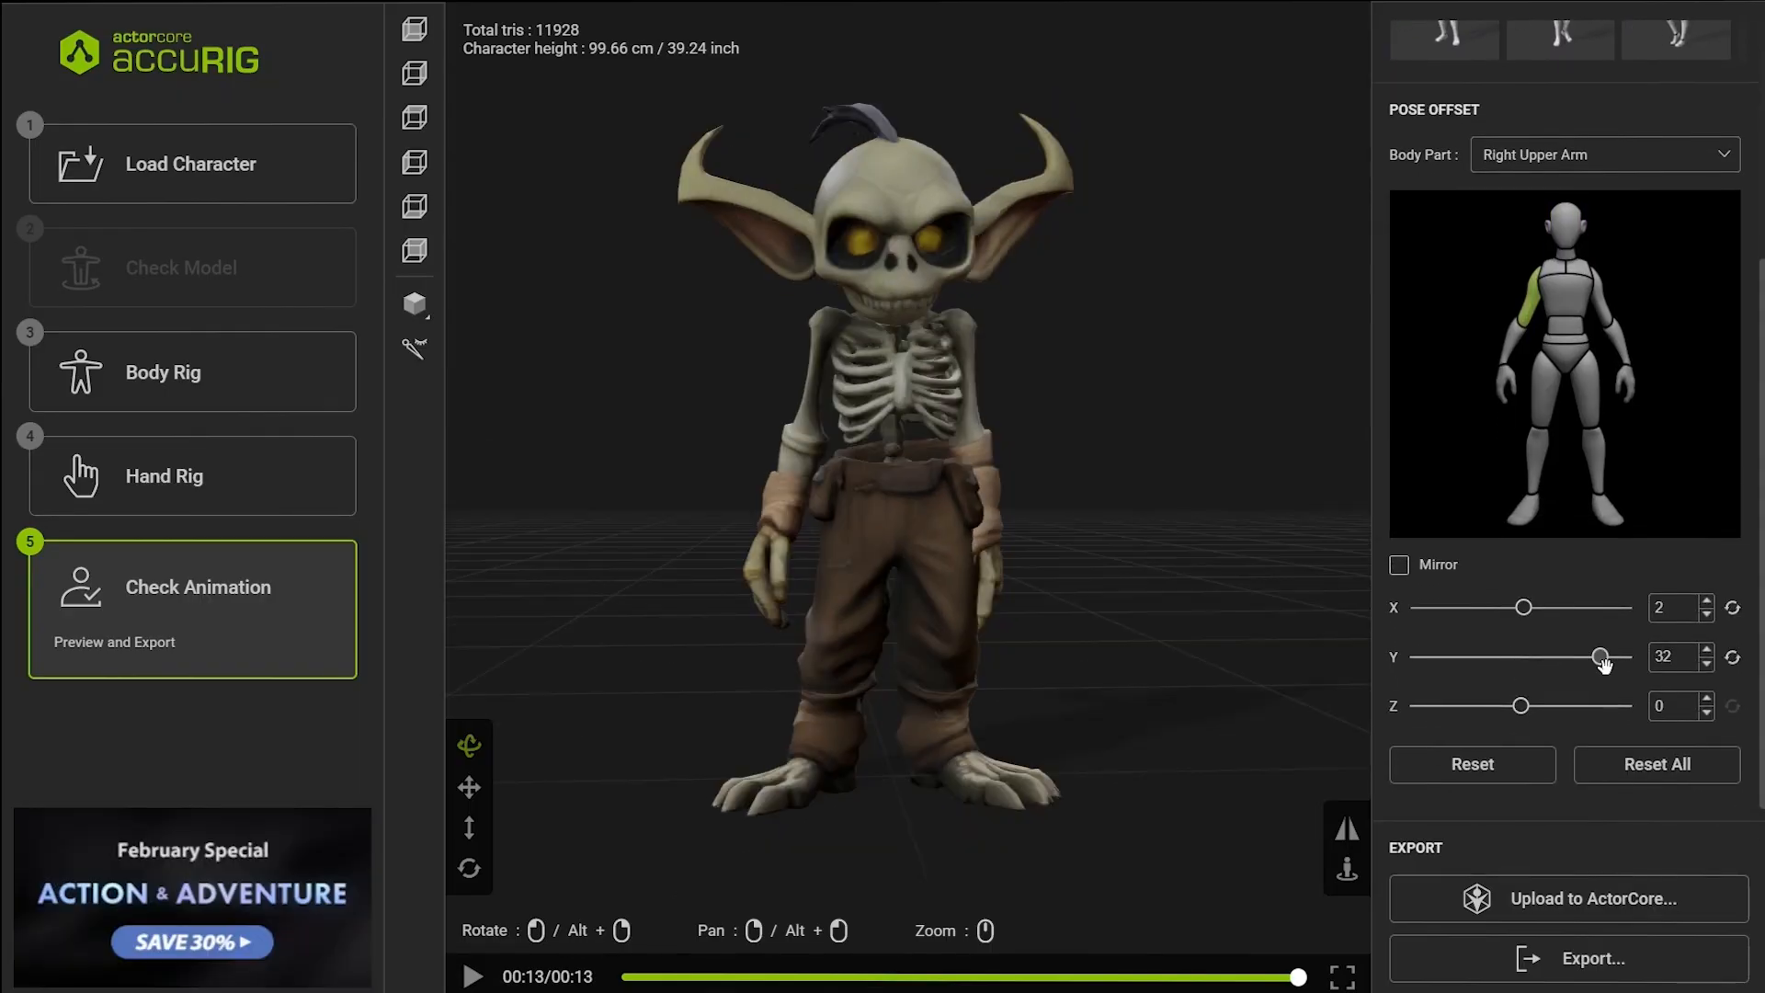
drag(1601, 659, 1582, 659)
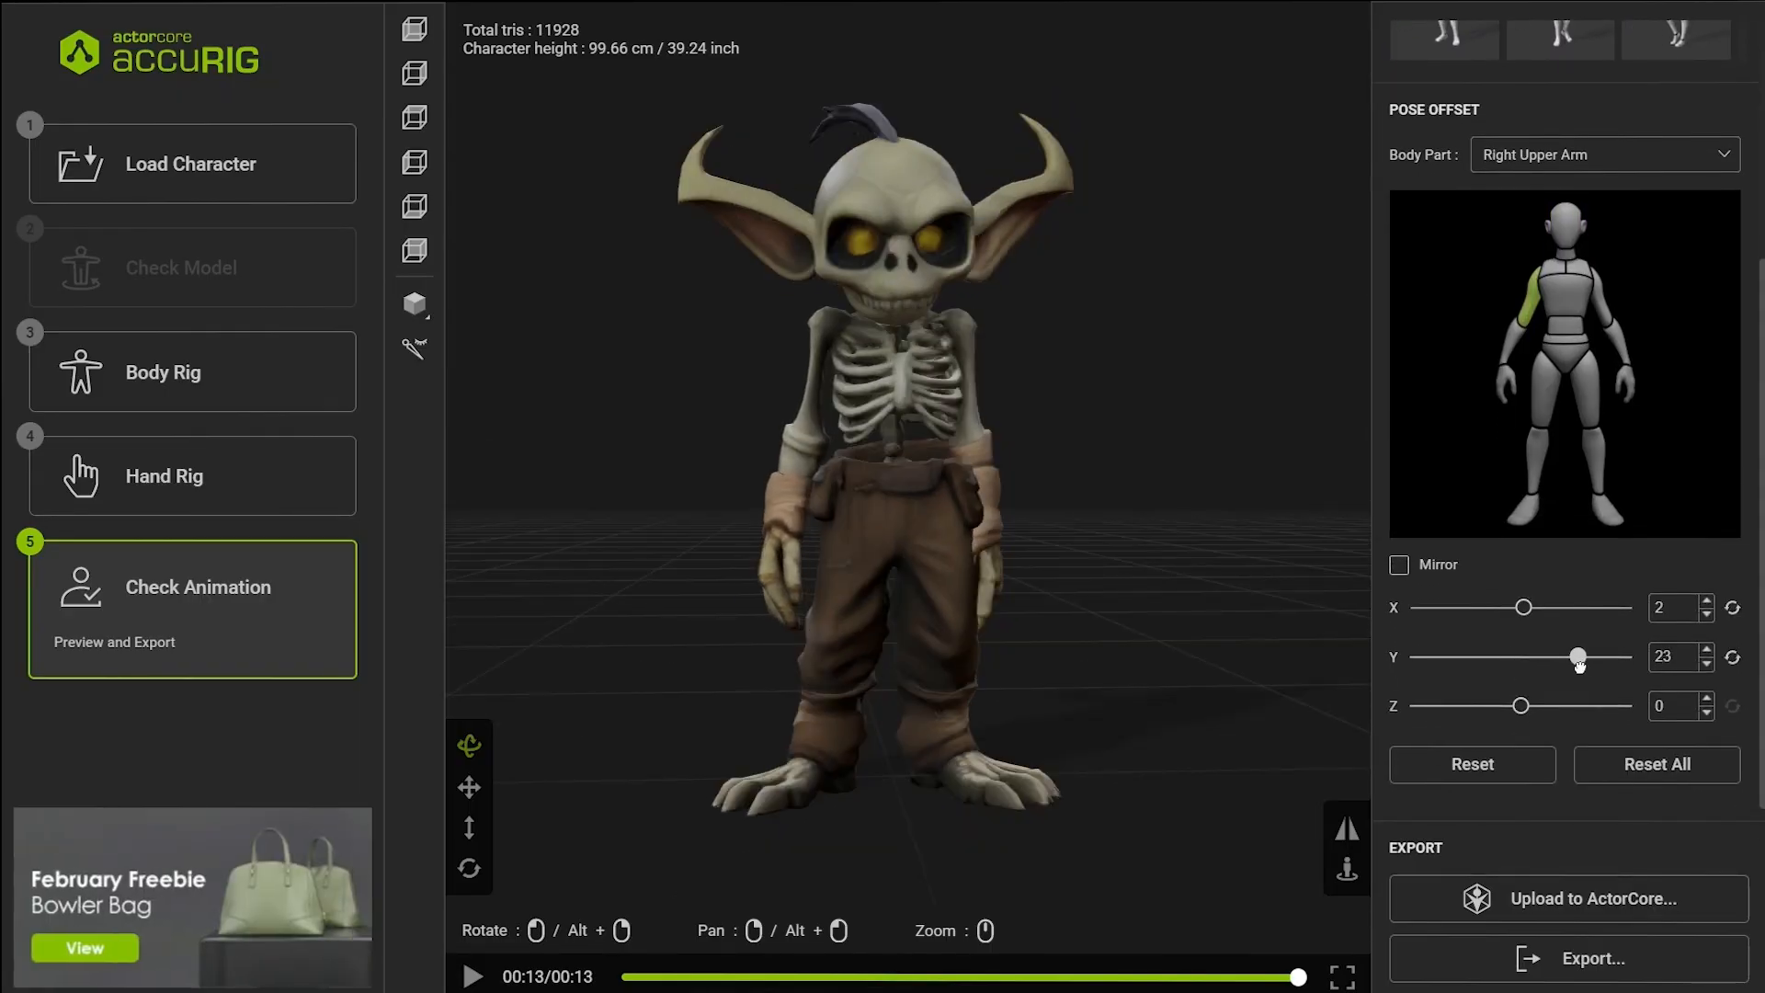
drag(1521, 705, 1513, 705)
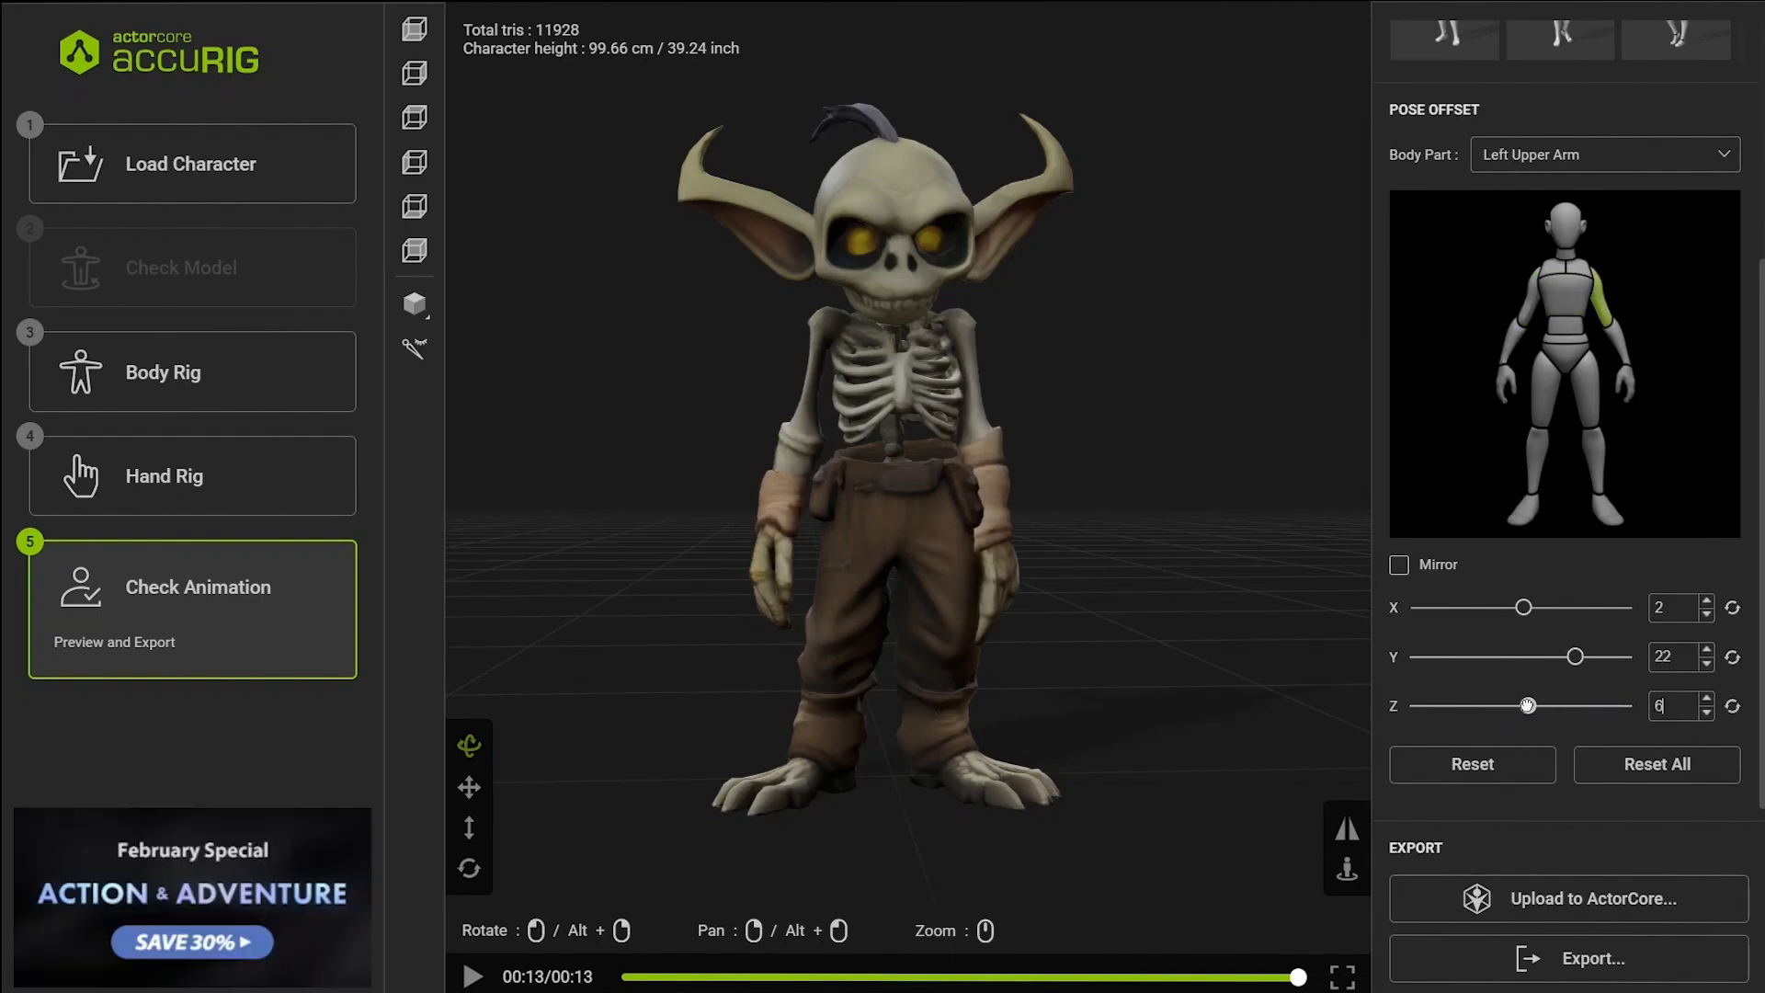
Offset the Left Upper Arm pose to X 2, Y -22 and Z 14, and check the arm from another angle
drag(1535, 705, 1542, 705)
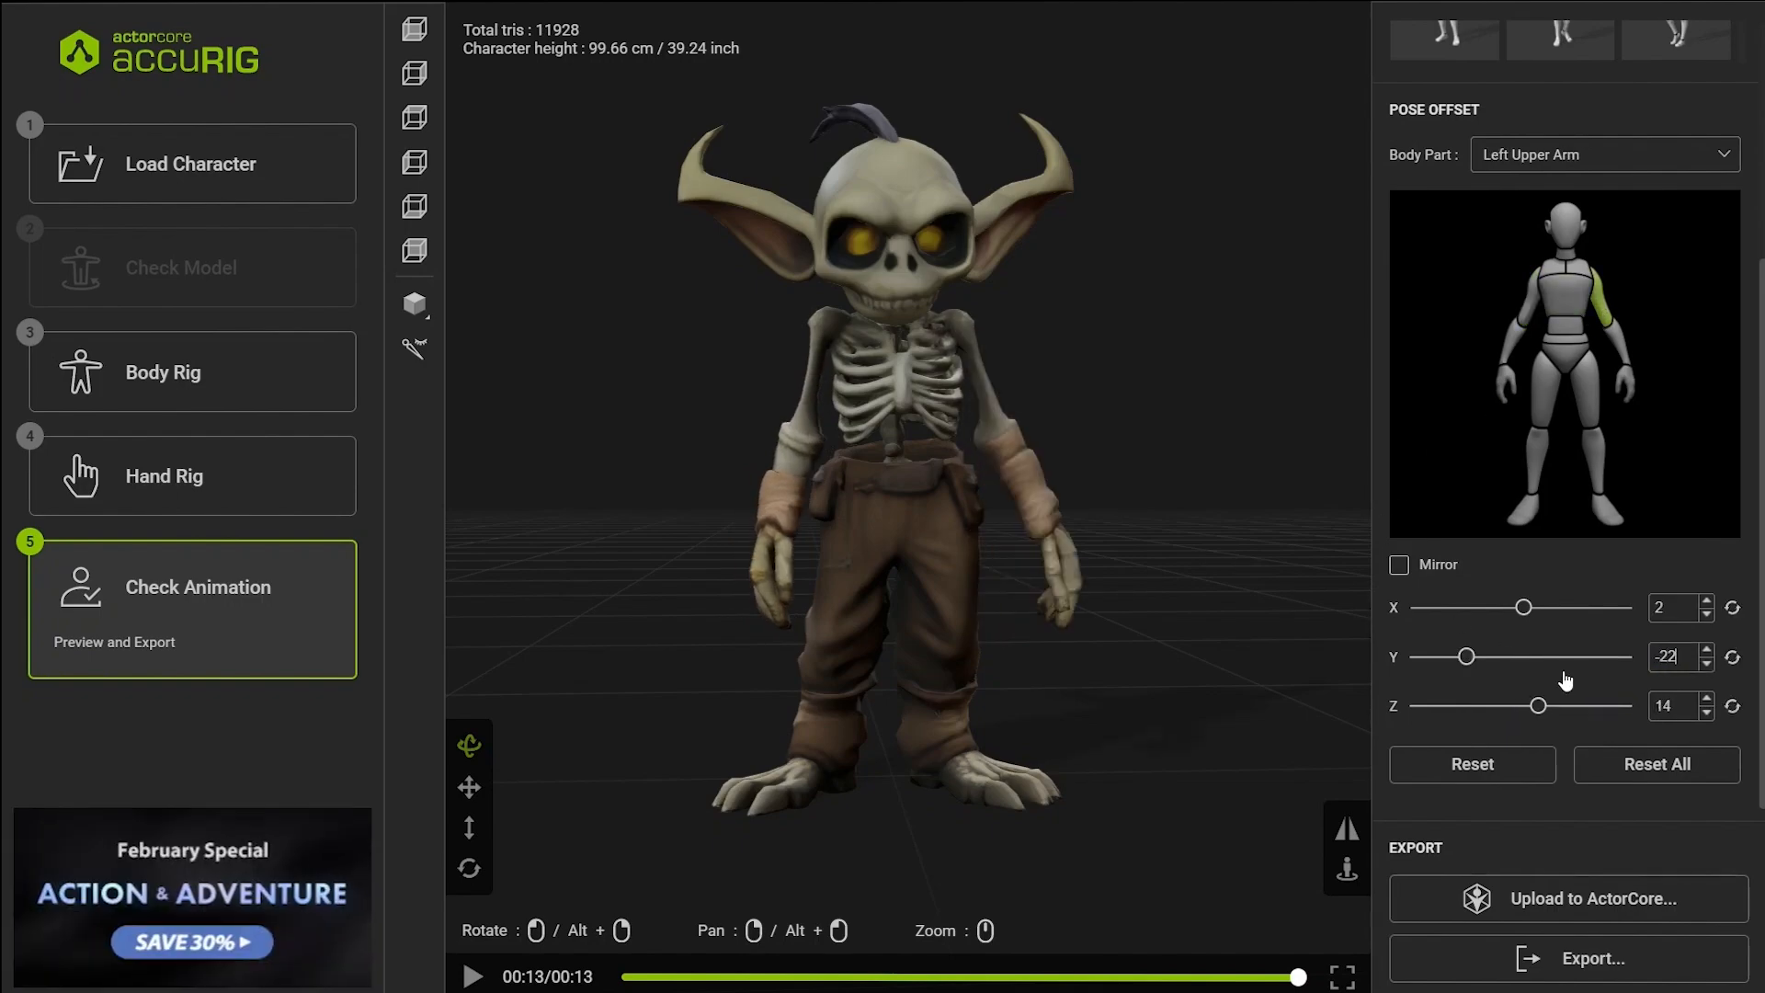
drag(1159, 539, 1110, 558)
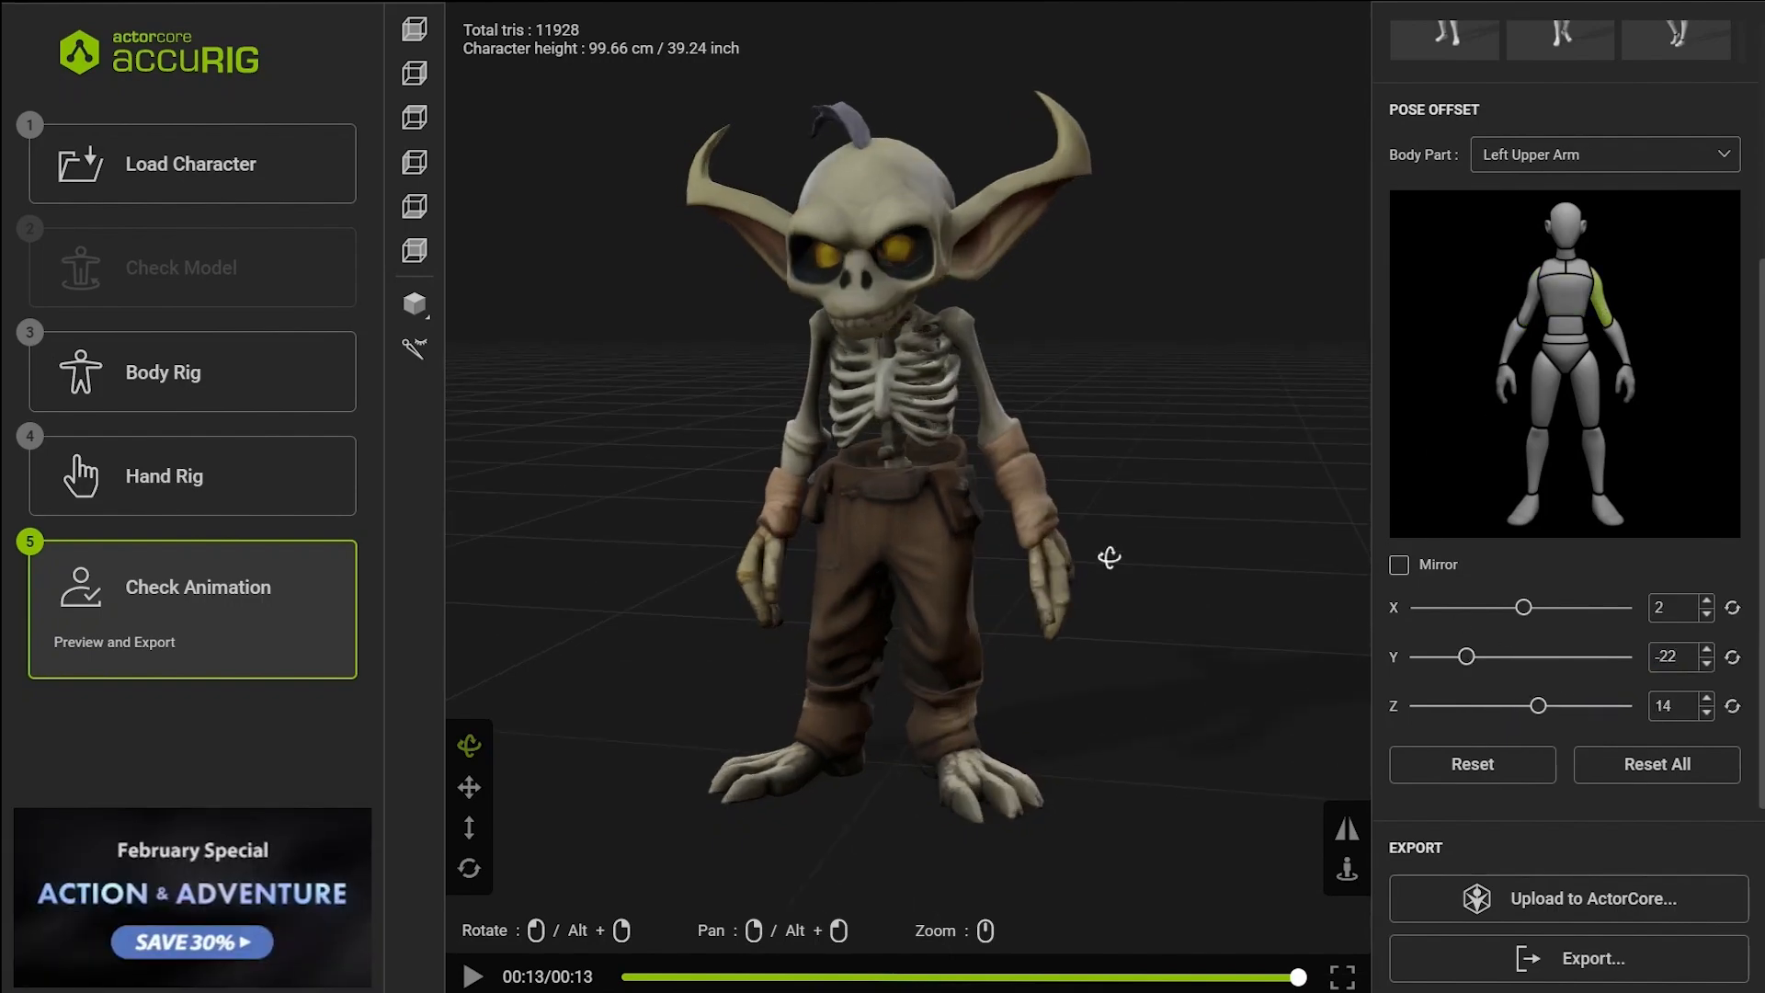
drag(1173, 653, 1056, 681)
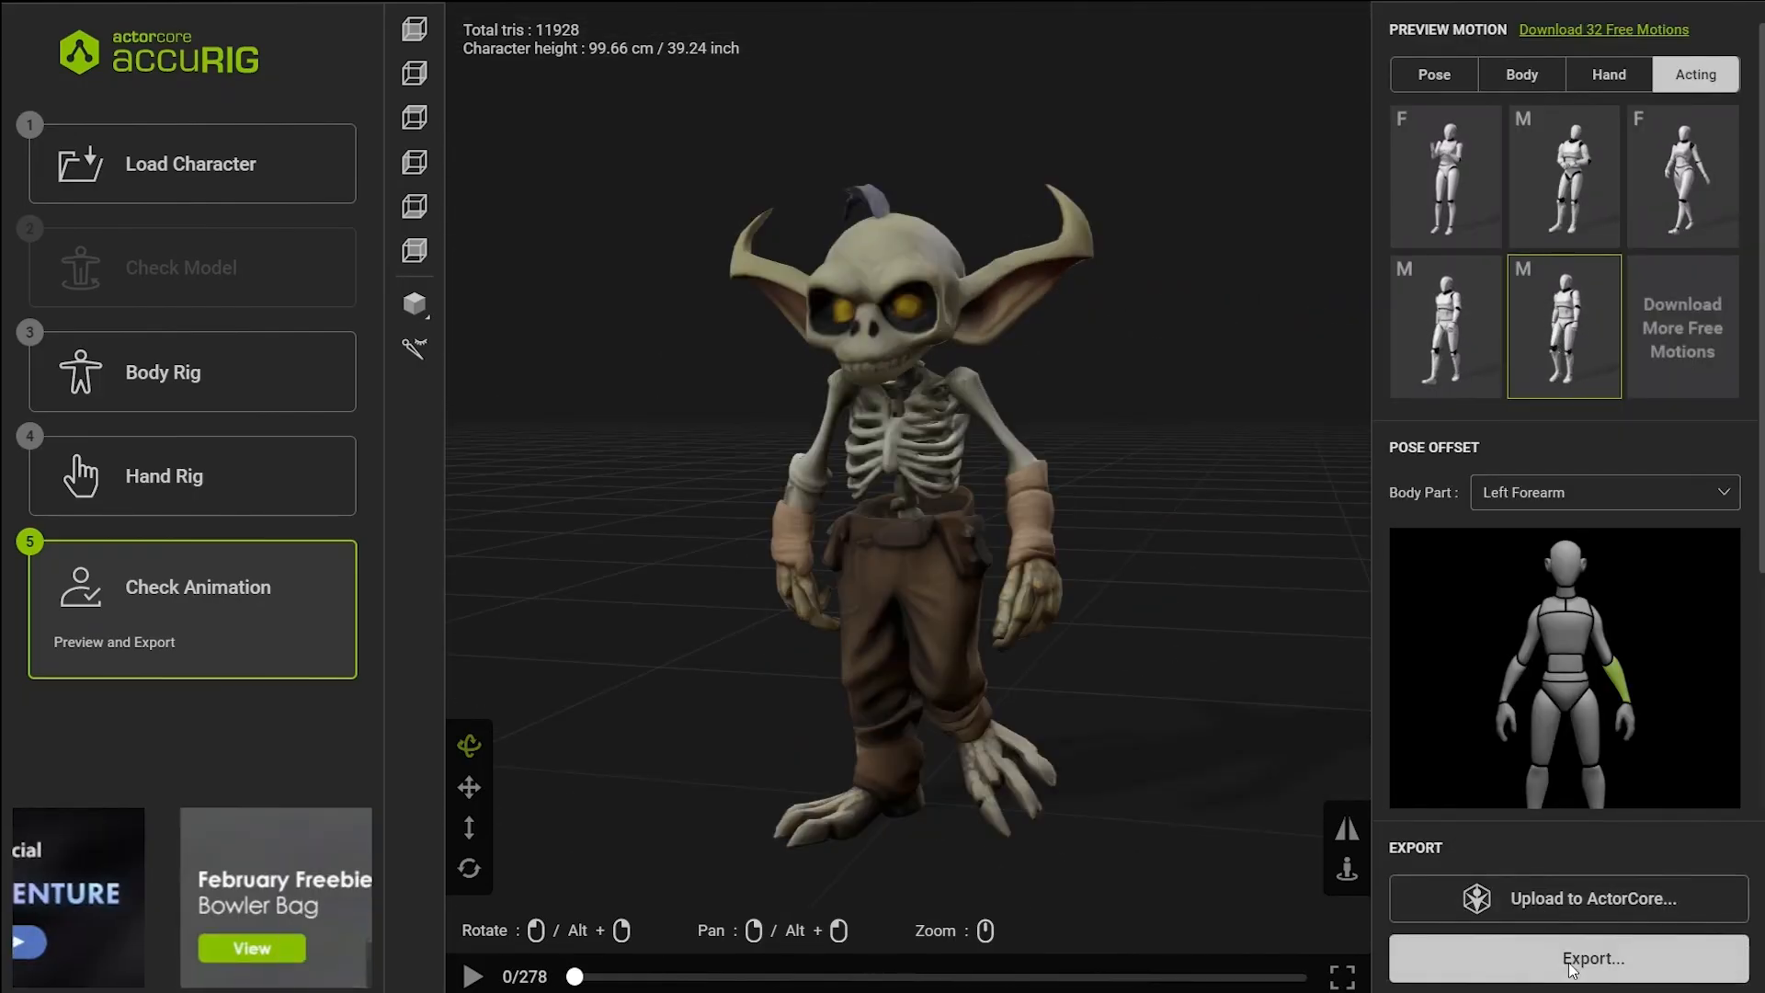
Export the rigged character as FBX with Blender as the target application
click(1562, 956)
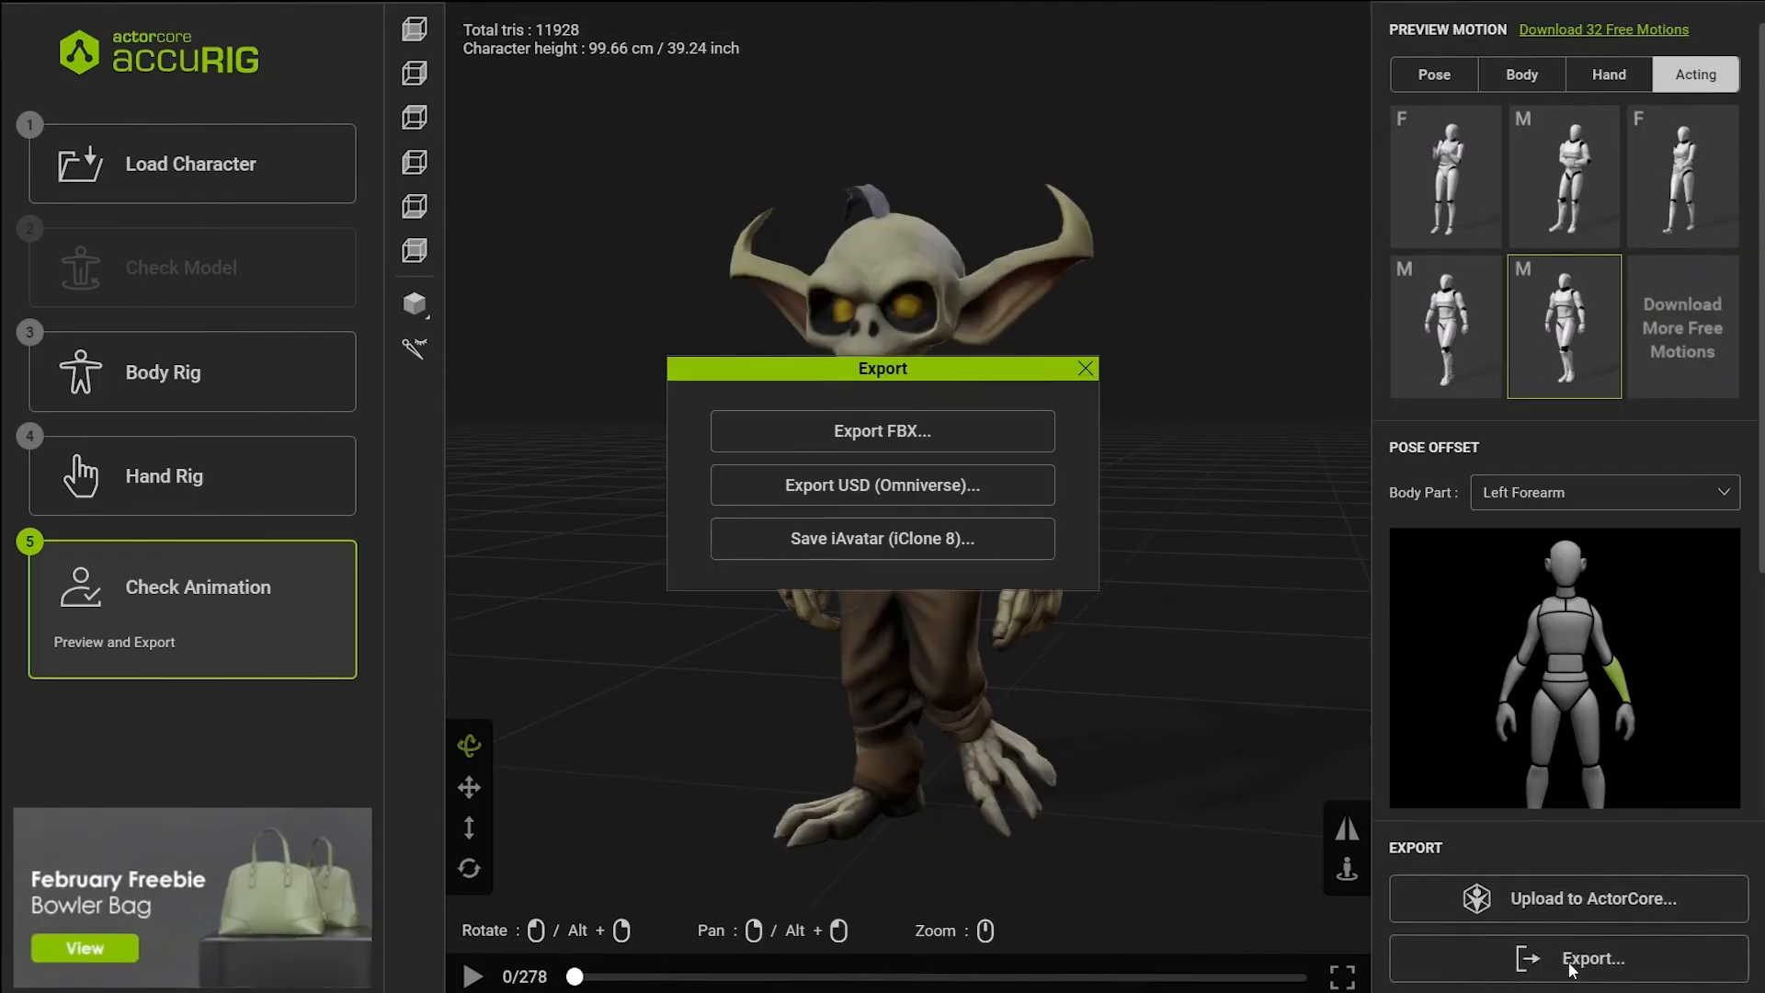
click(956, 448)
click(915, 287)
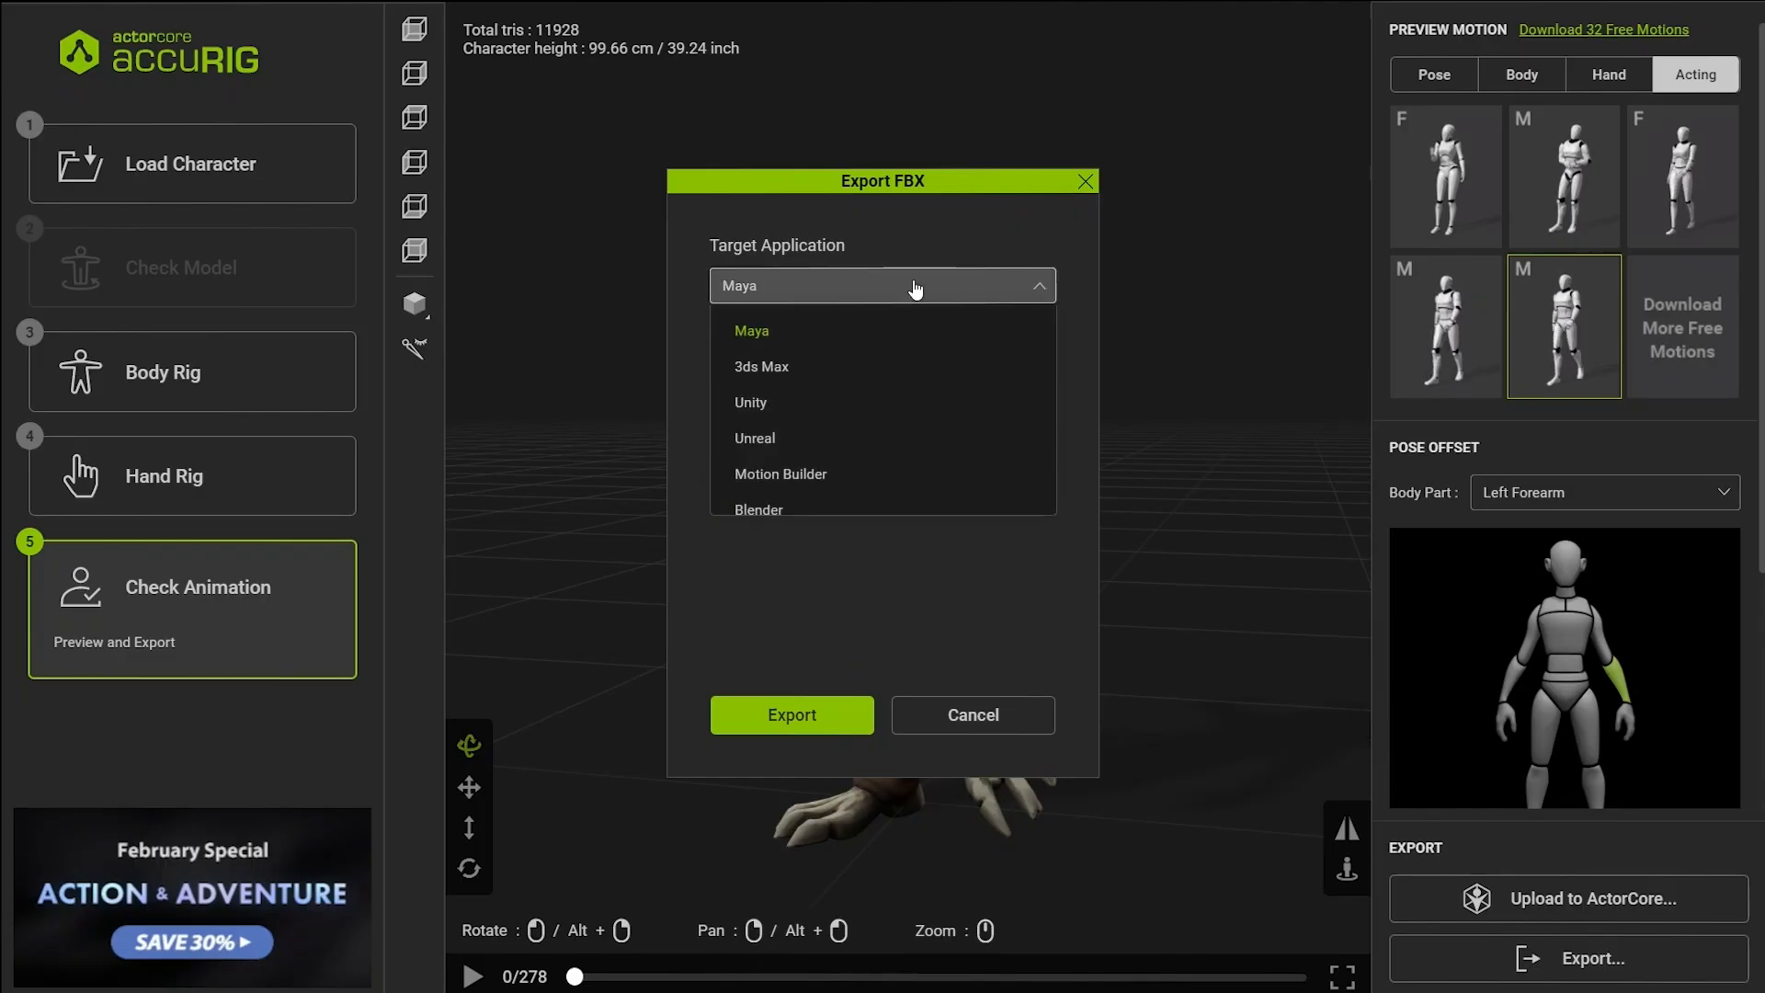
click(902, 508)
click(773, 715)
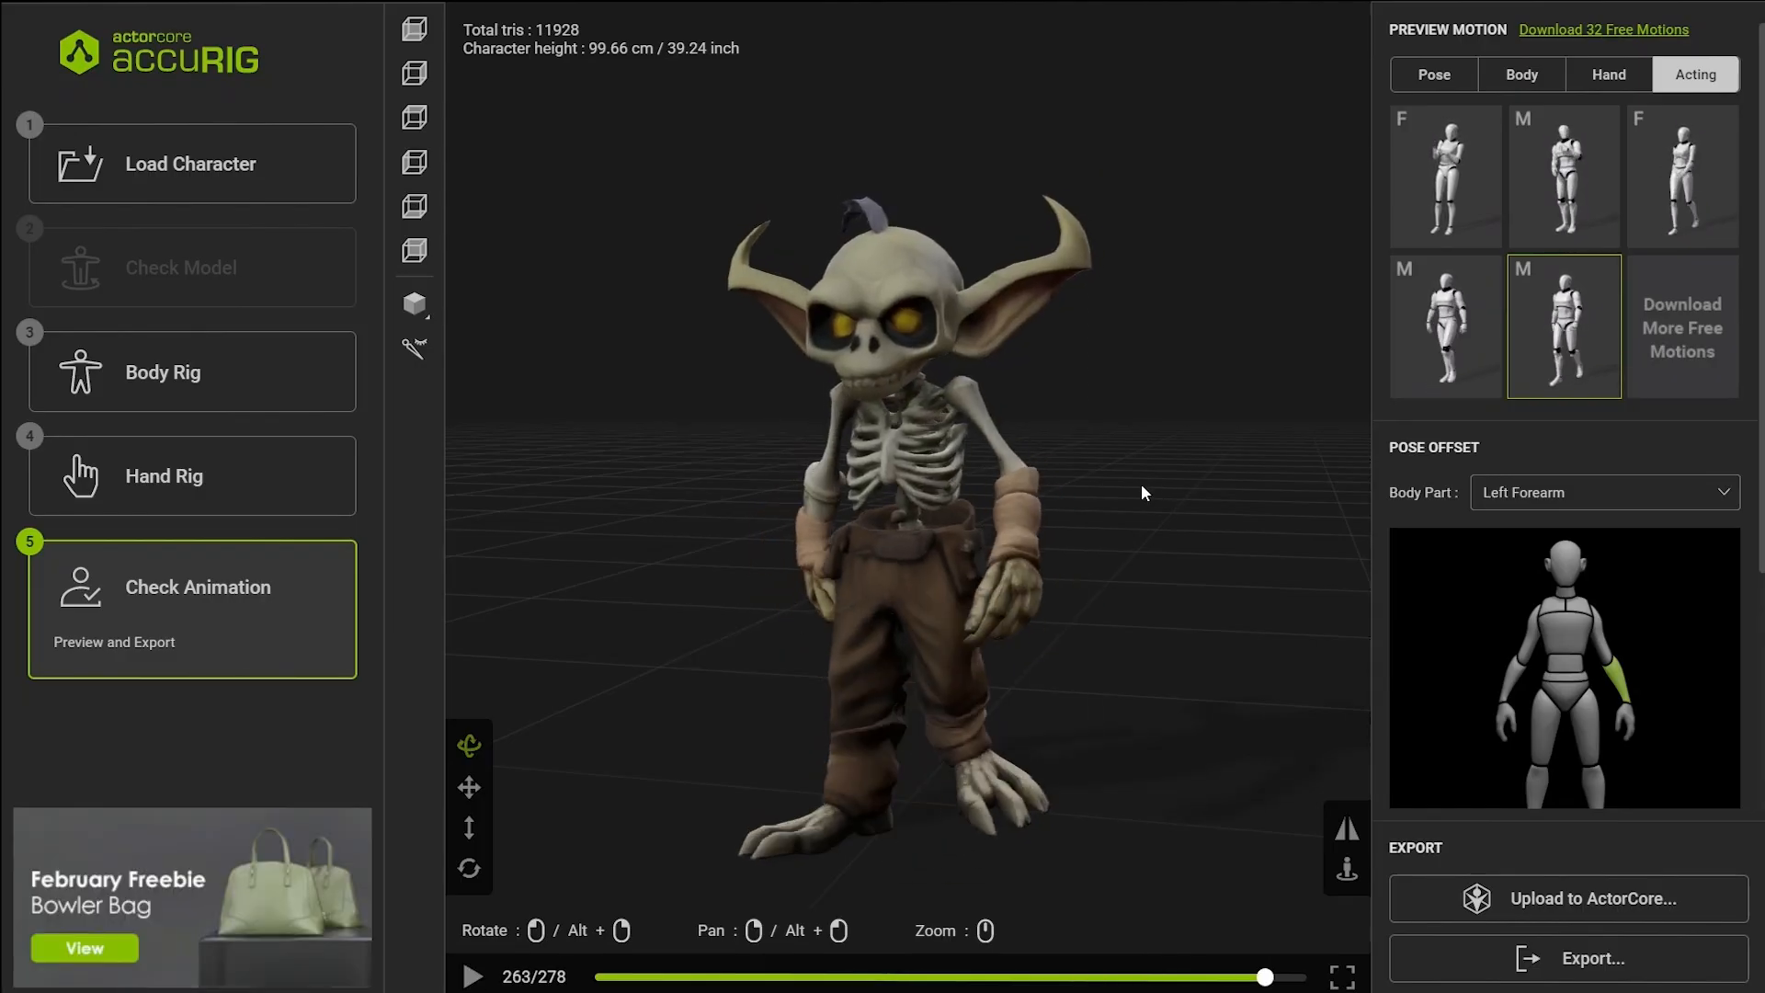
Upload the rigged character to ActorCore and open its actor page from the provided link
click(1518, 919)
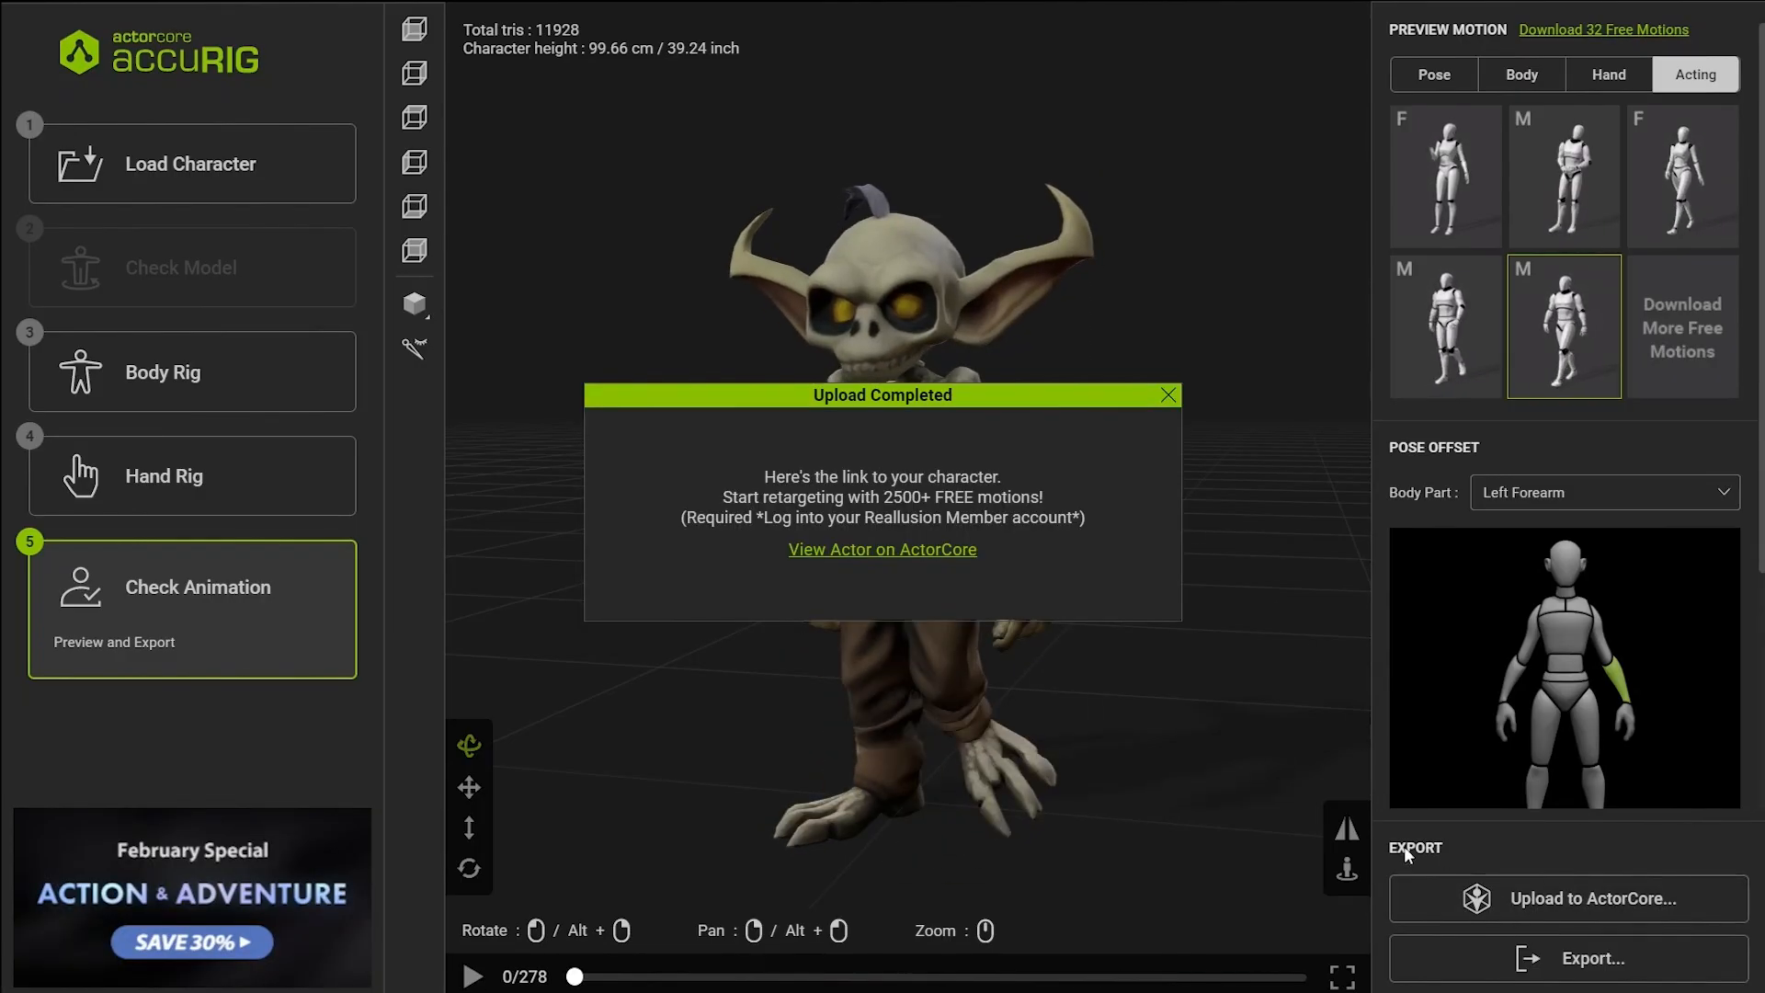
click(905, 550)
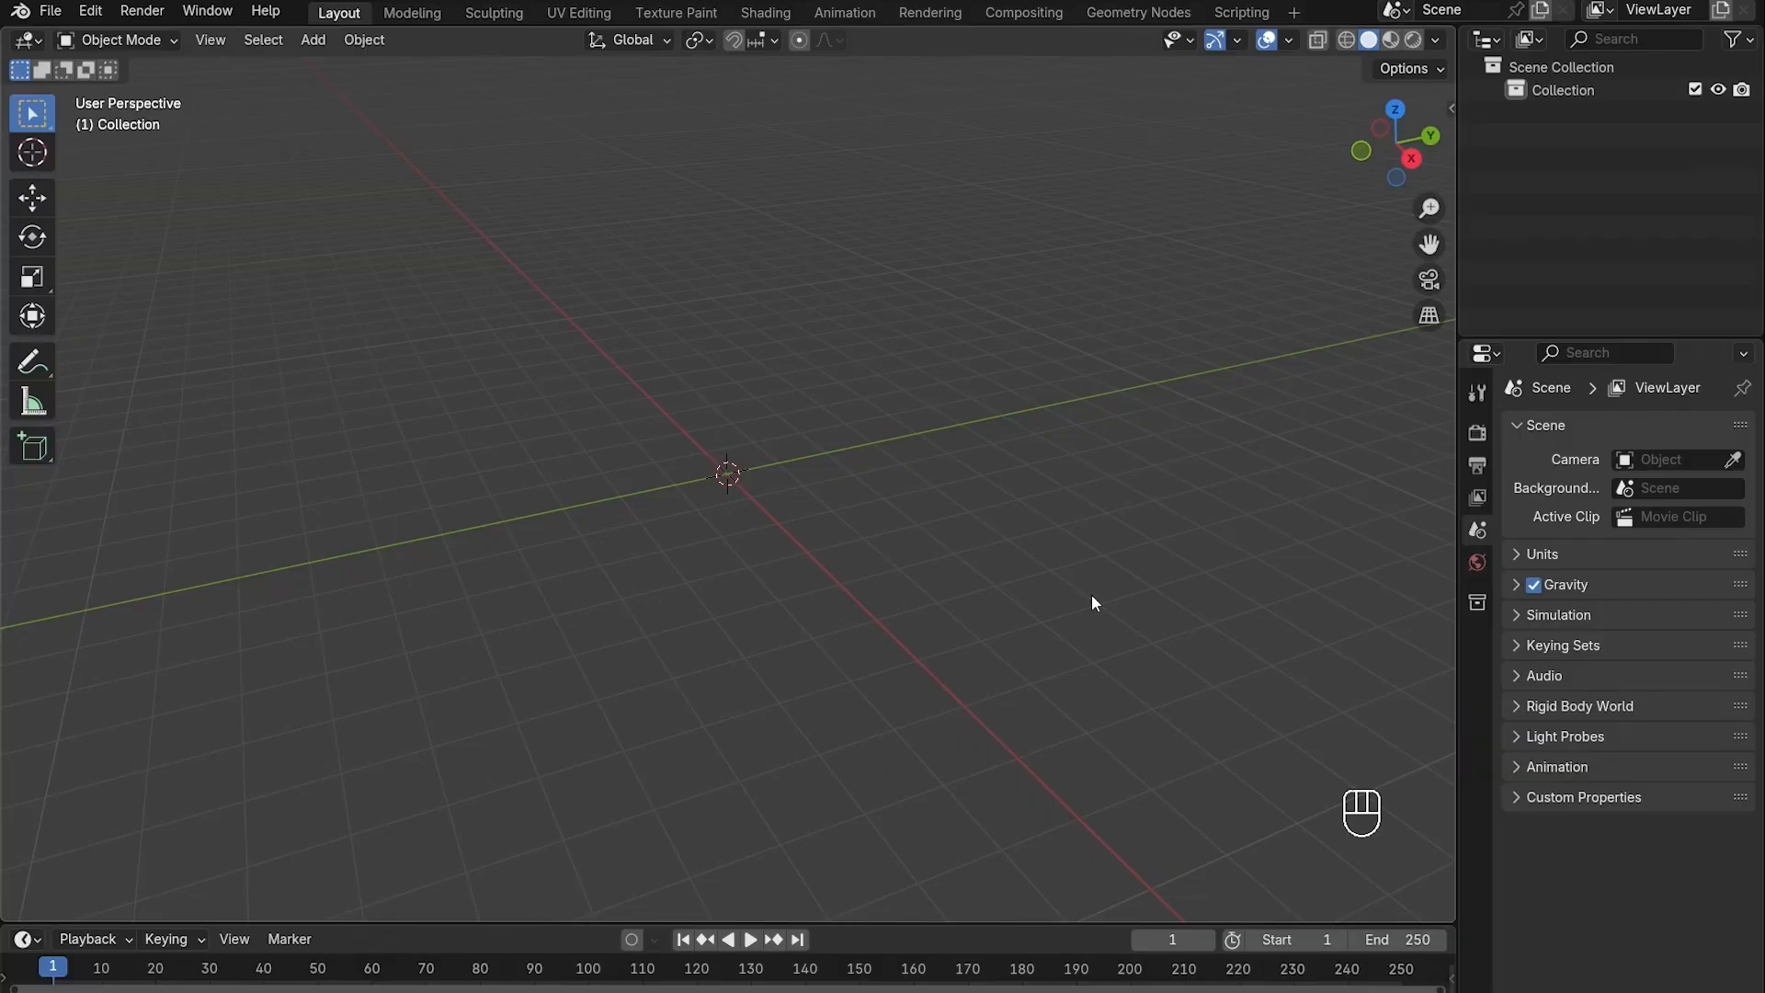
In Blender, use the CC/iC Pipeline add-on to import the skeleton rig character from the Actor folder of Final model
key(n)
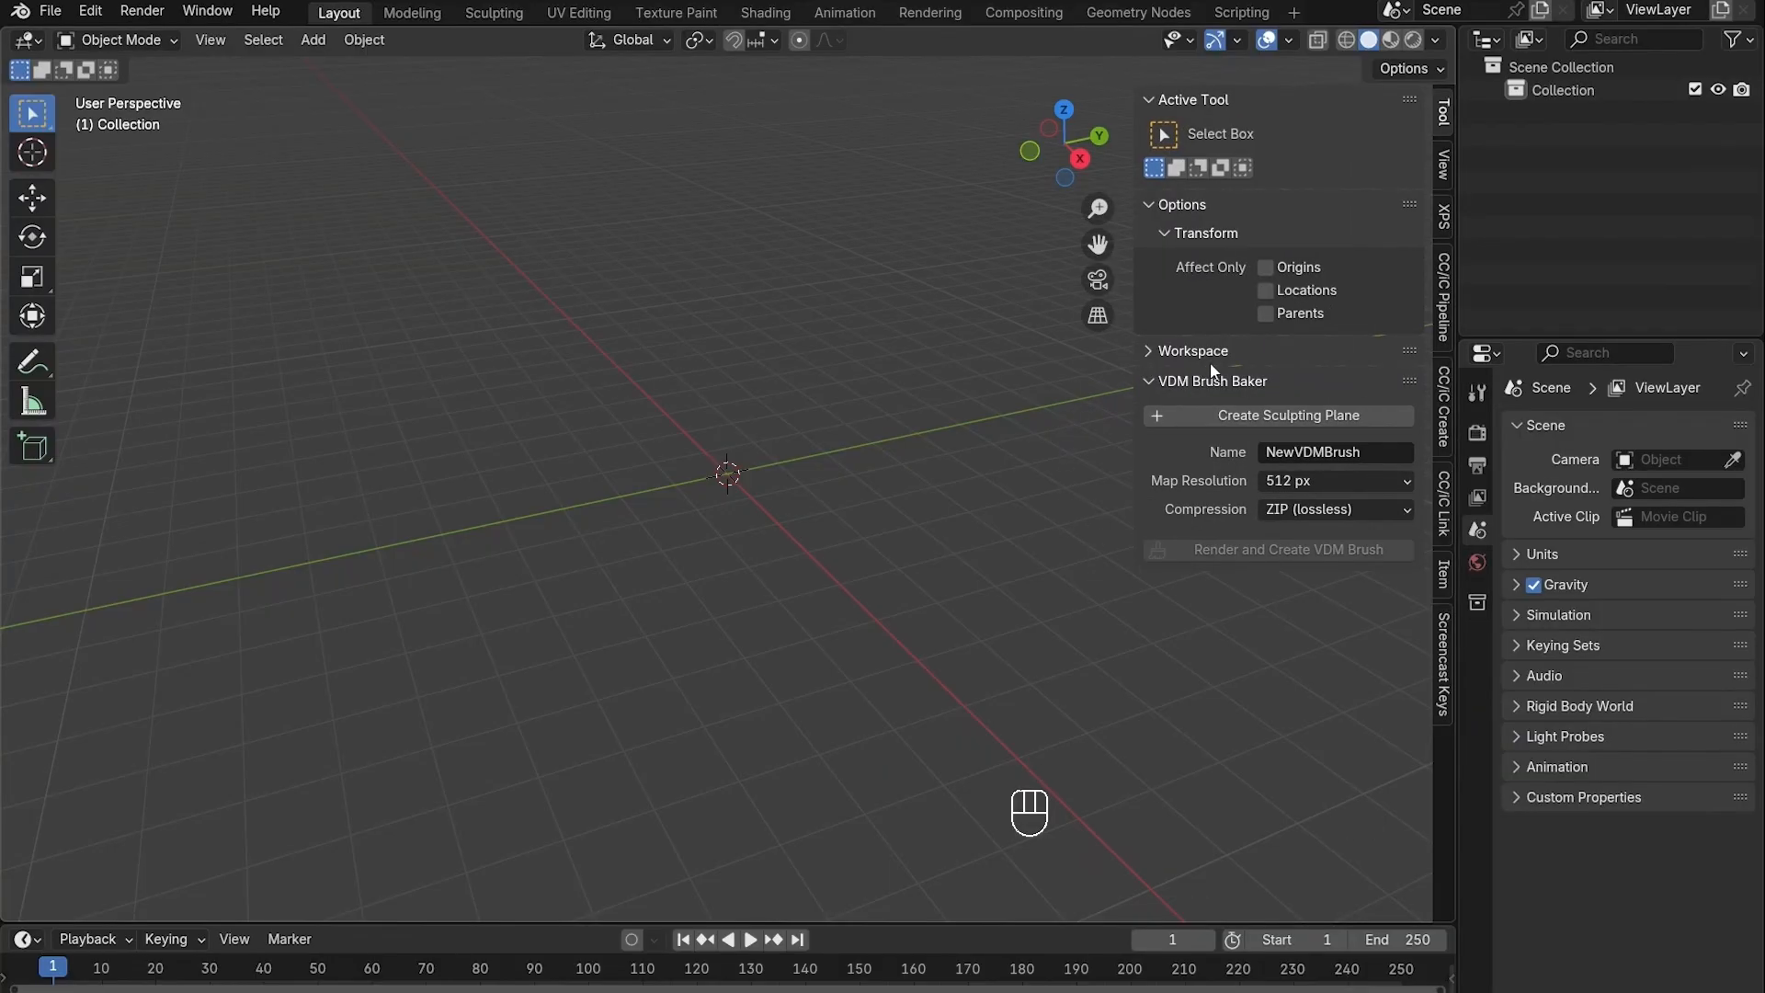
click(1442, 329)
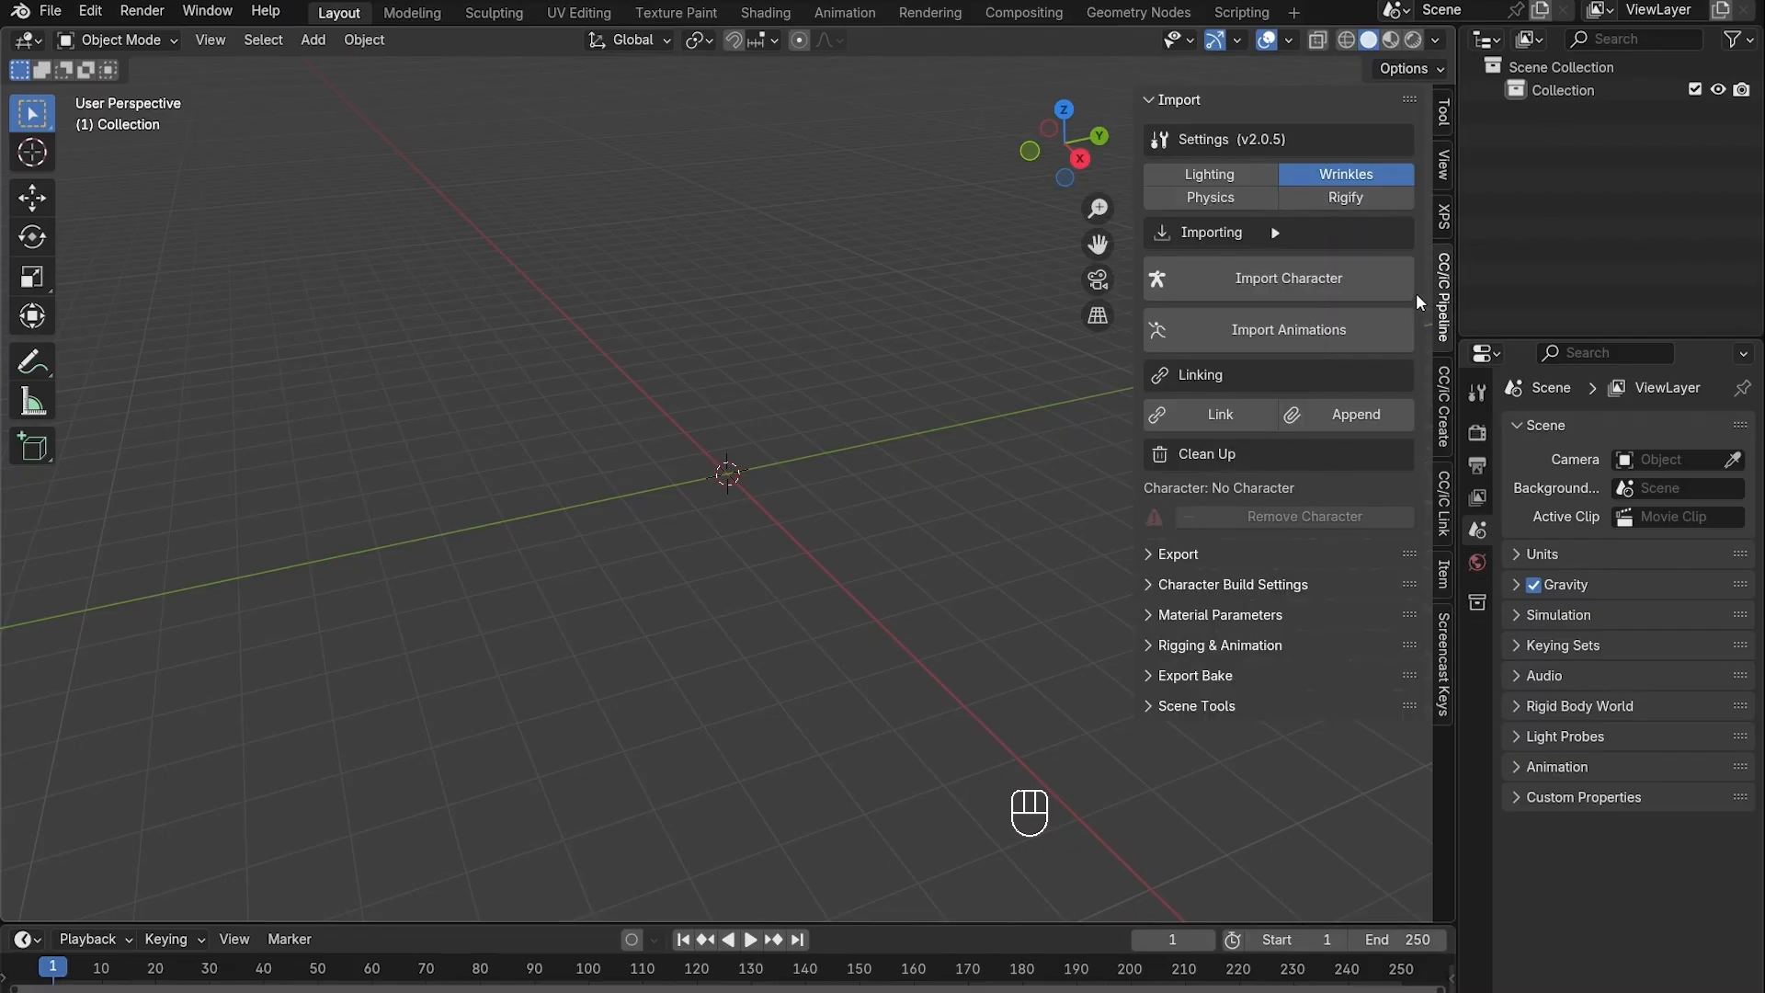
click(1351, 283)
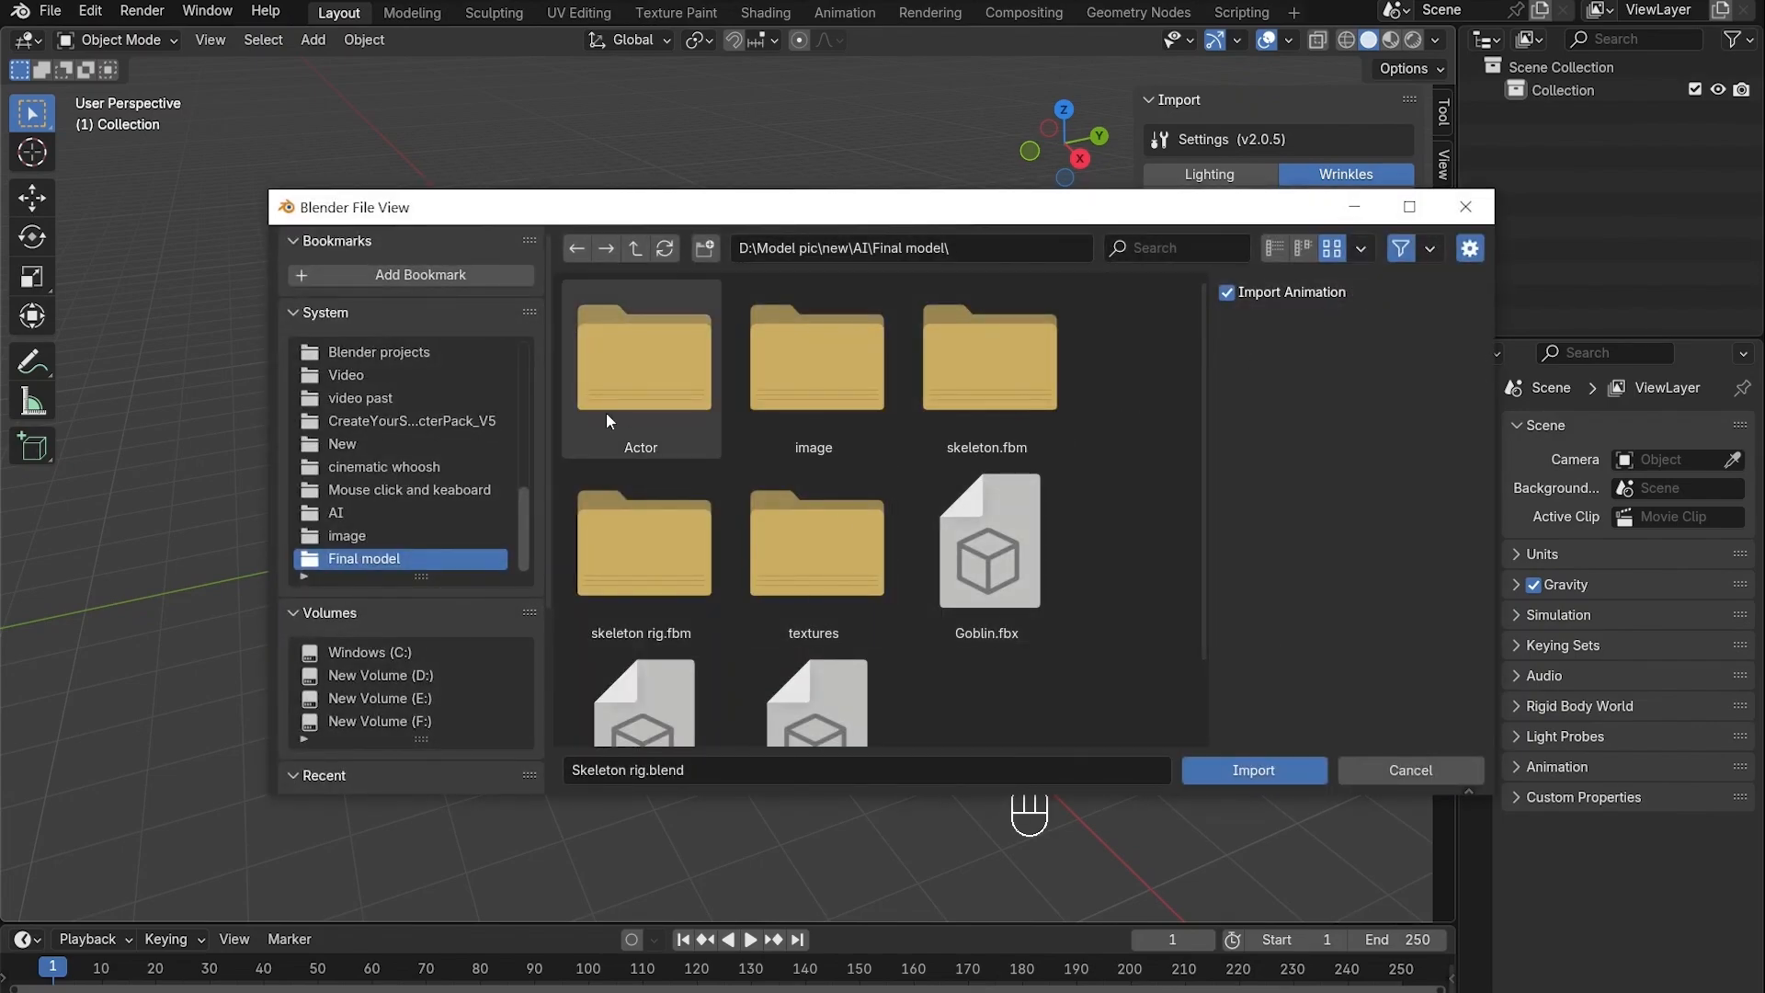
double_click(625, 426)
double_click(606, 414)
double_click(760, 407)
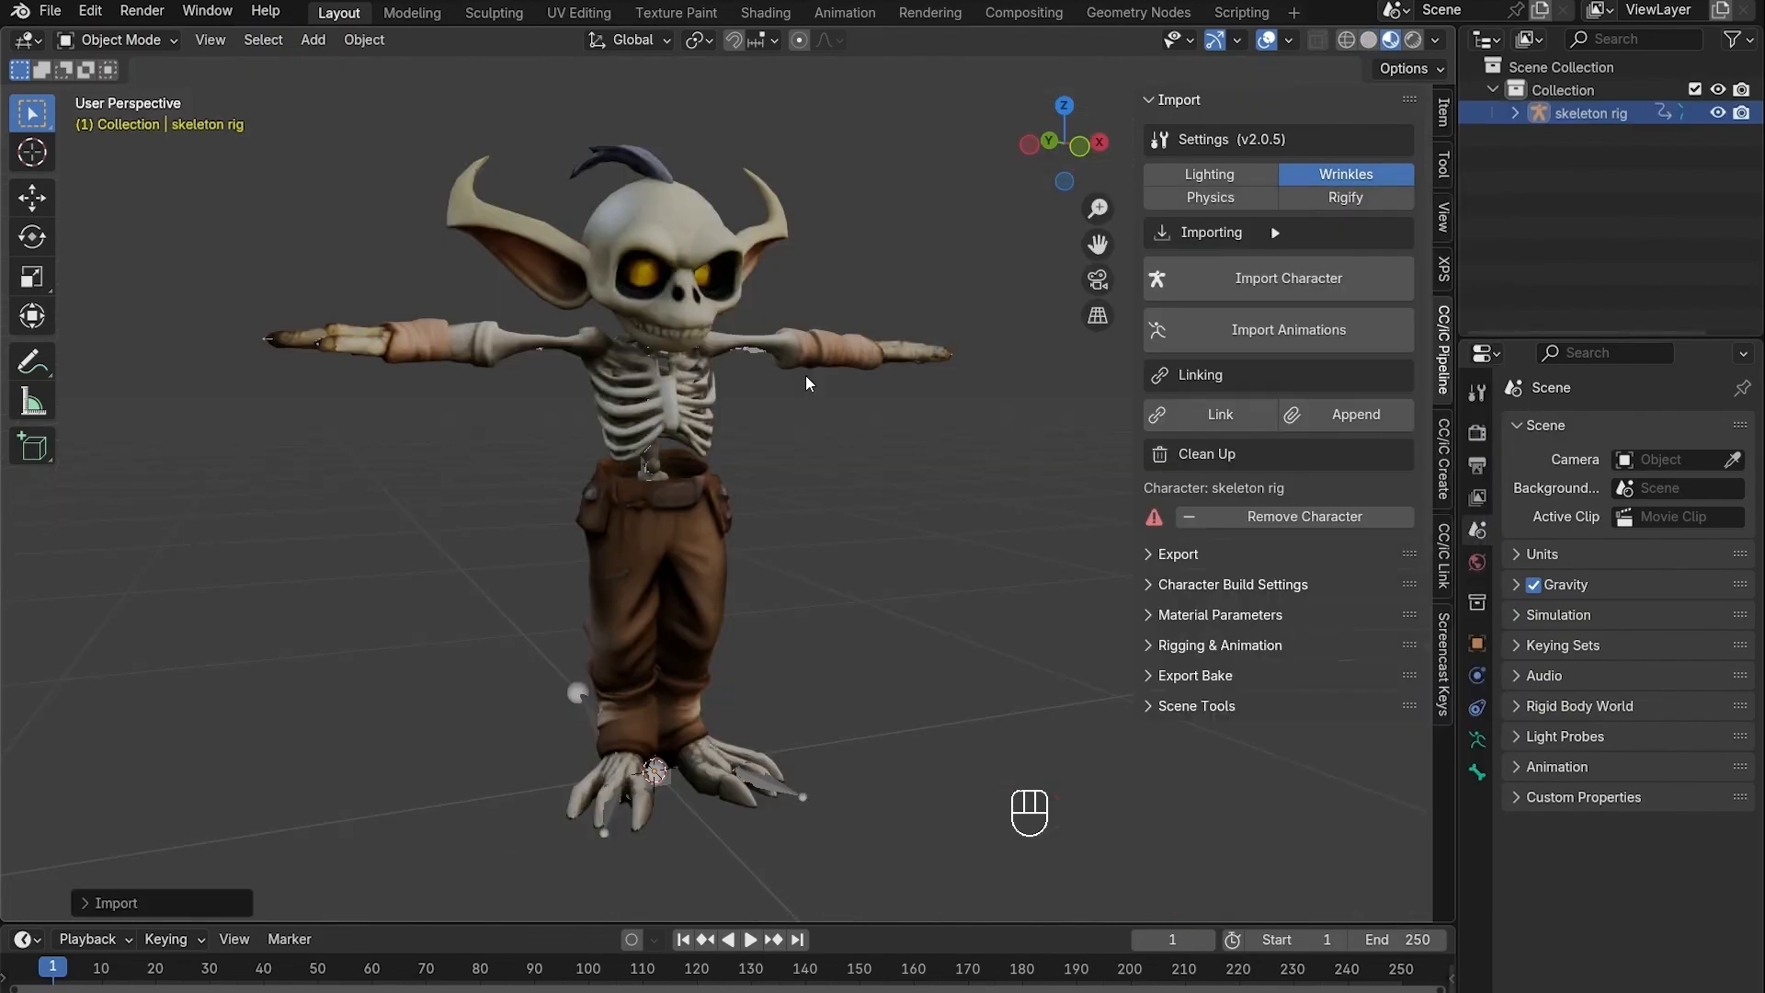
Generate a Rigify control rig for the imported skeleton character using the Quick setup
click(1182, 646)
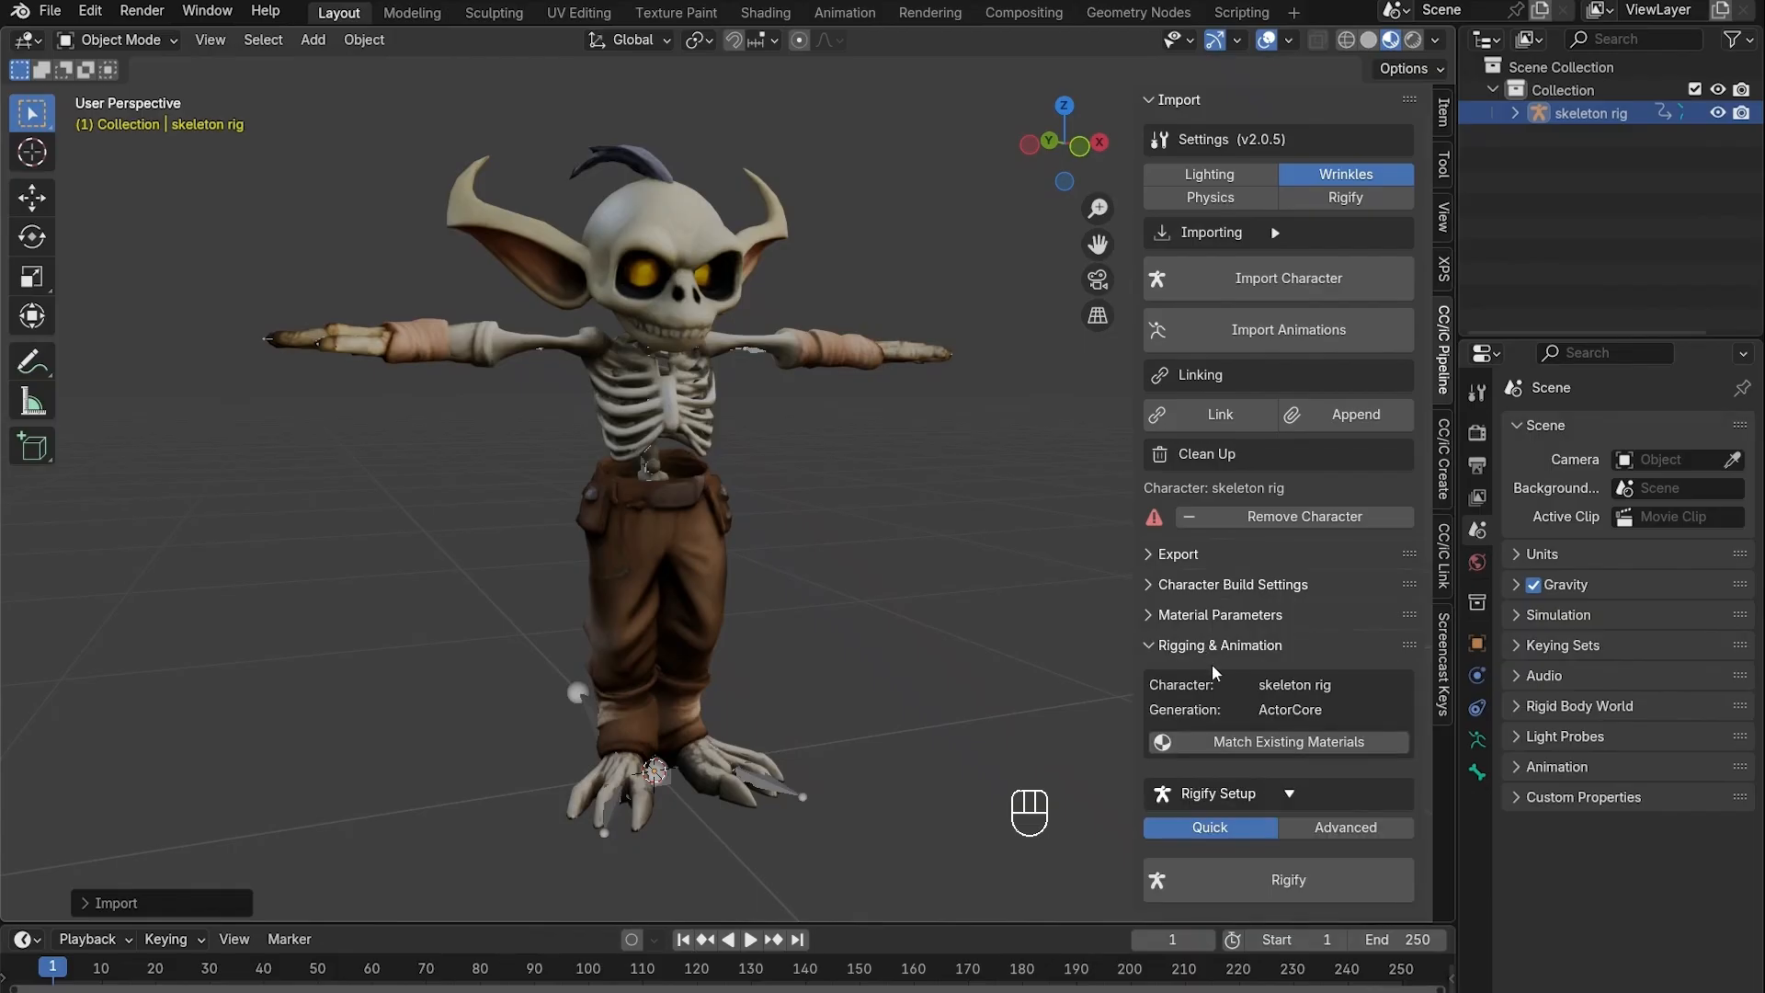
click(1256, 881)
mouse_move(817, 586)
middle_down()
mouse_move(741, 570)
mouse_move(847, 556)
mouse_move(829, 592)
middle_up()
Enter Pose Mode on the Rigify rig and test the deformation by moving the torso control slightly downward
key(ctrl+Tab)
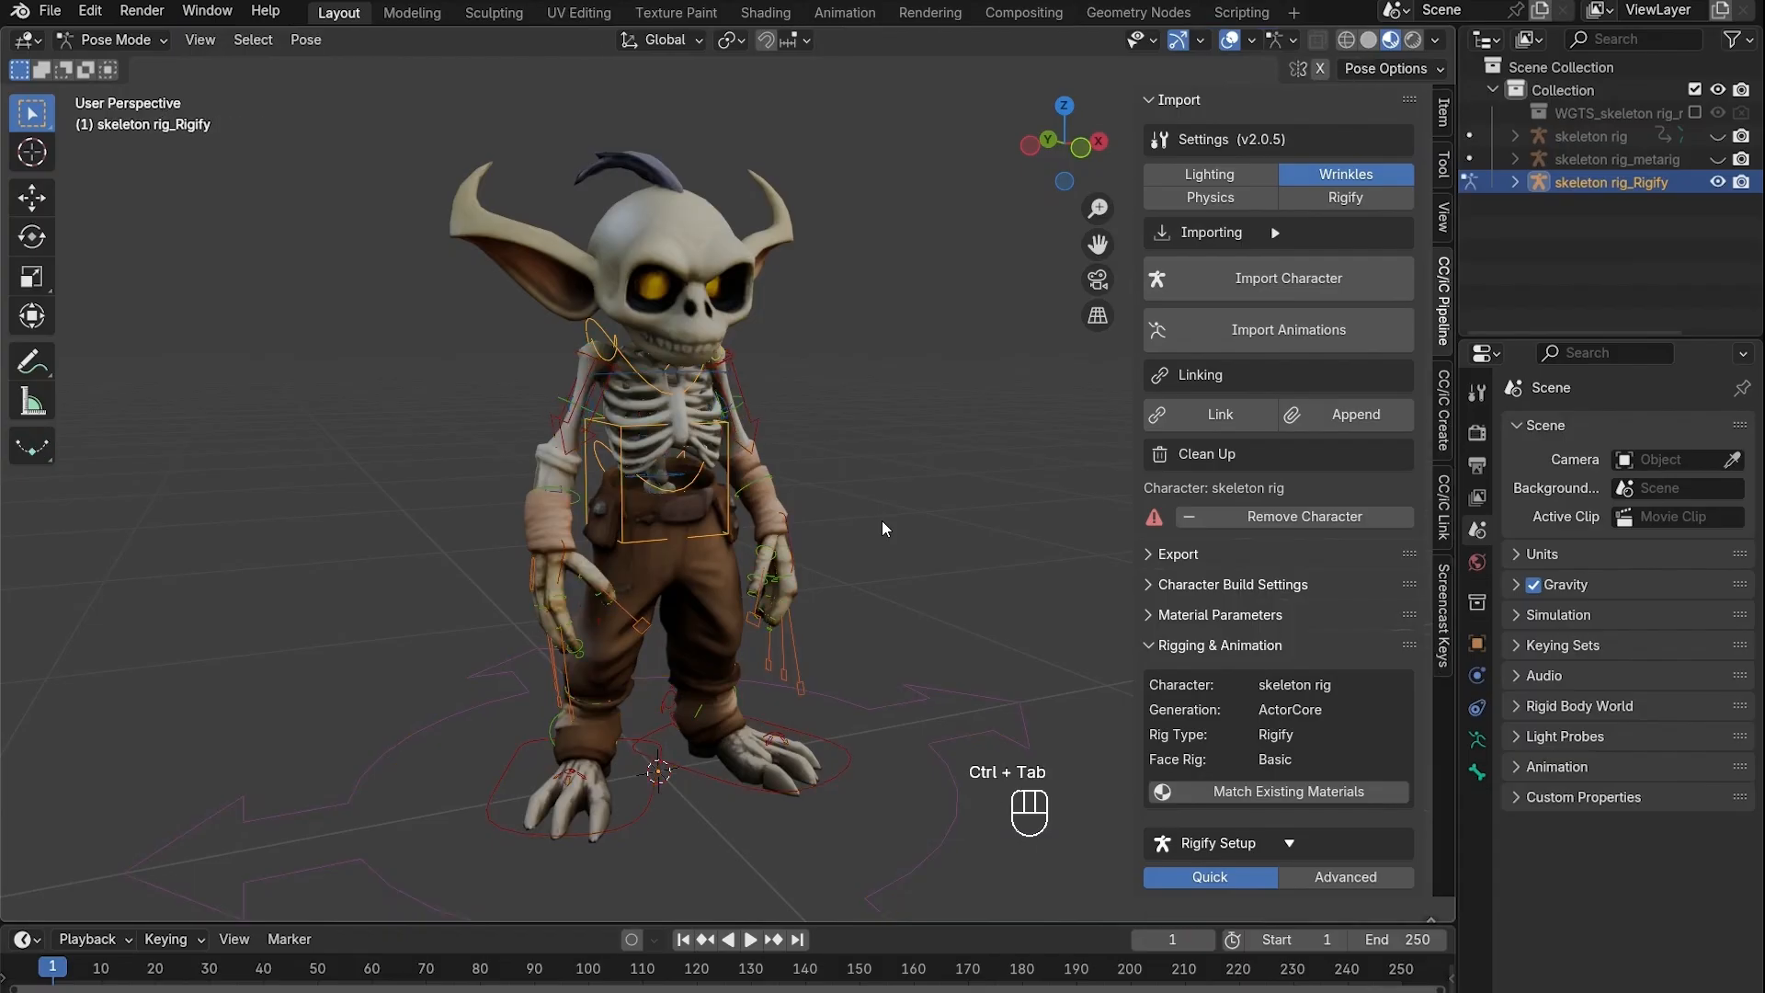
middle_drag(881, 520, 845, 526)
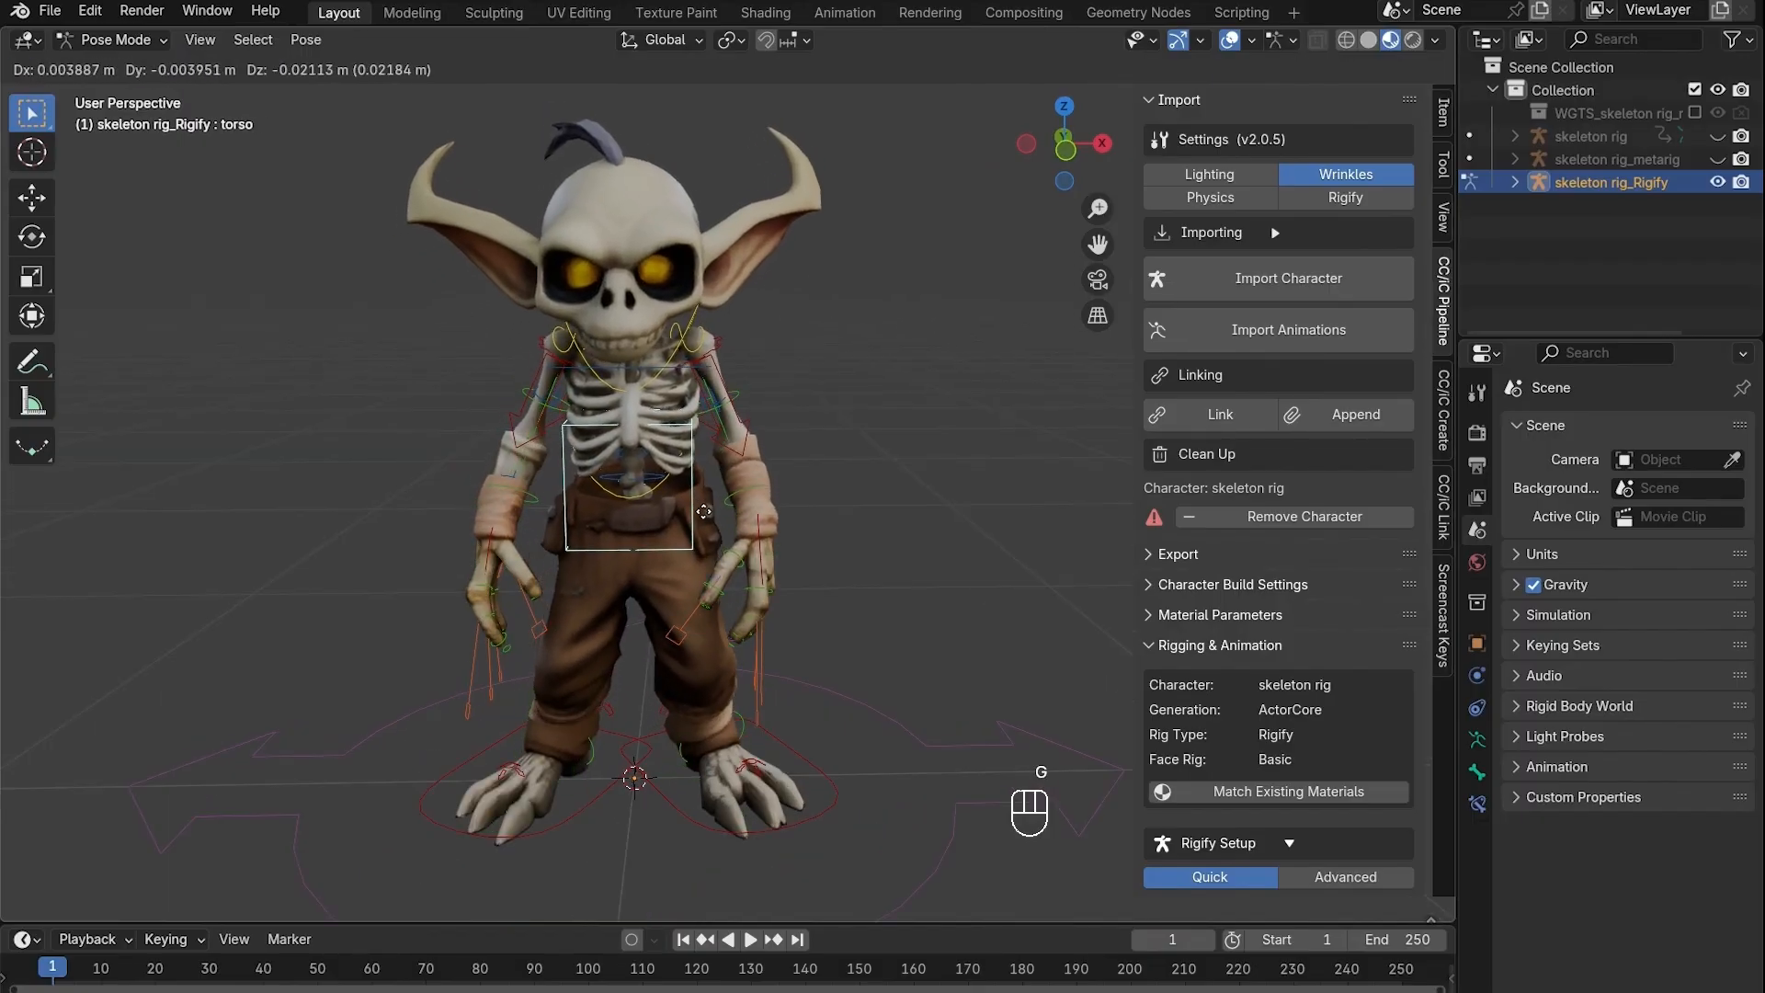
click(706, 563)
middle_drag(803, 556, 862, 536)
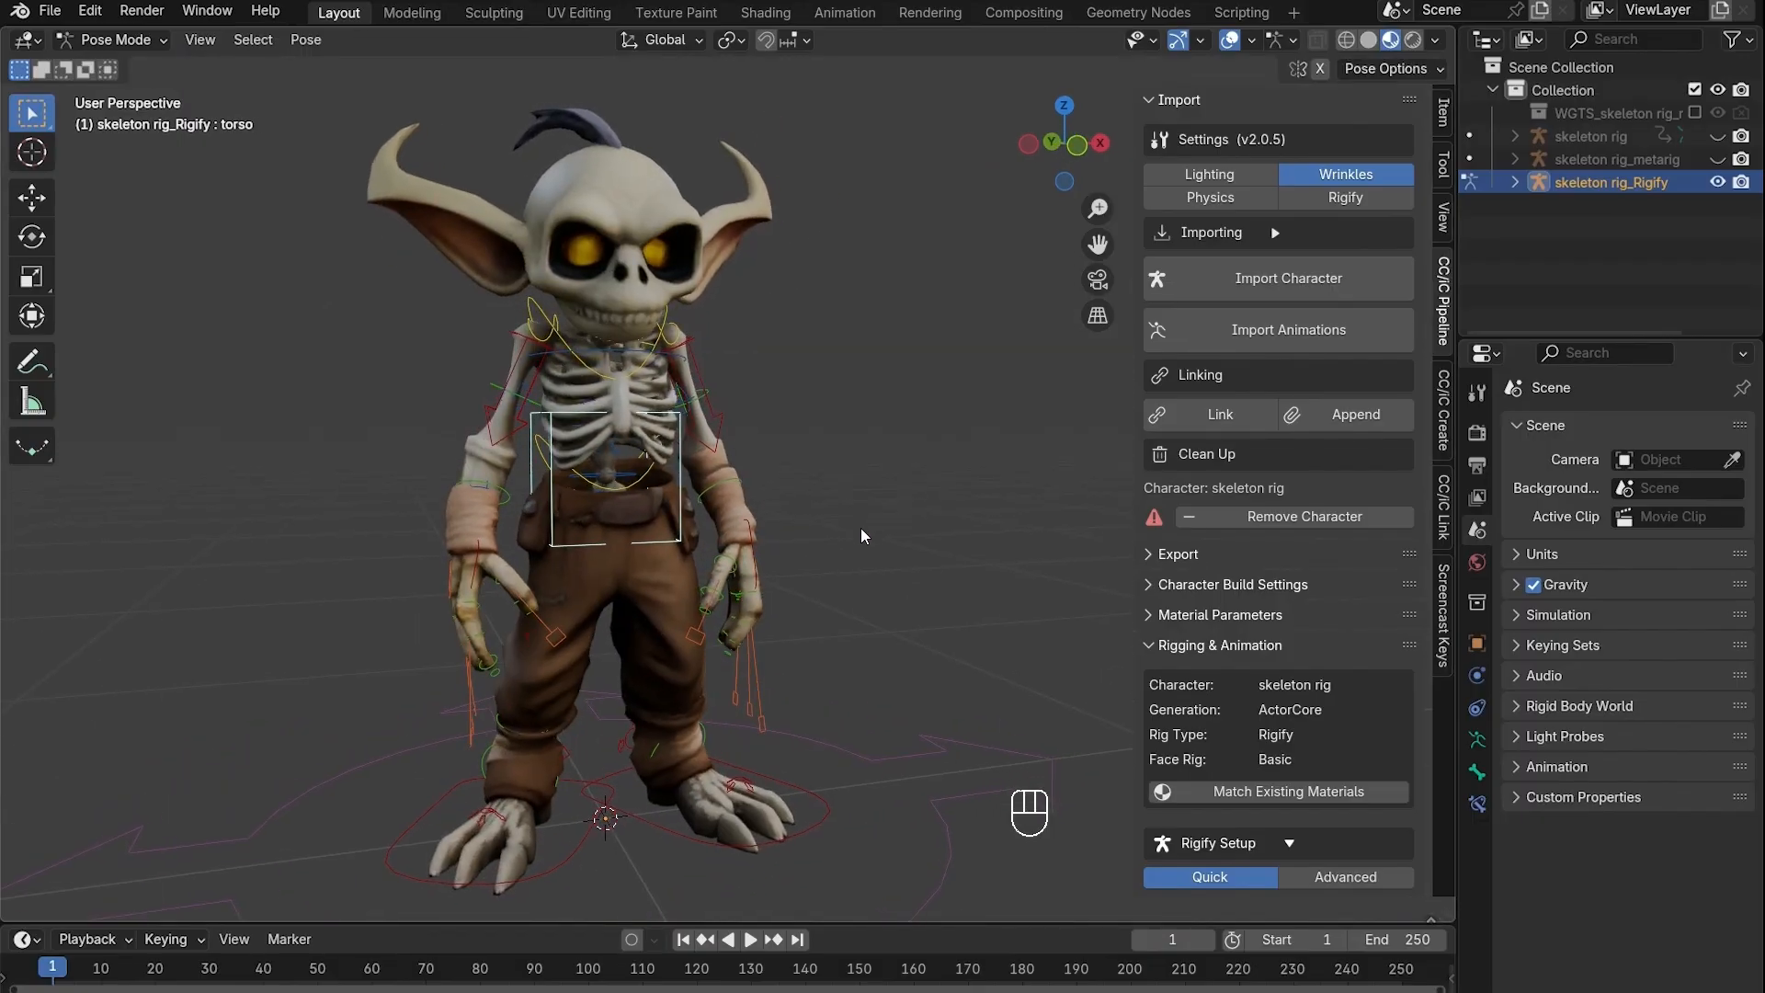
Import the walk-relaxed_loop_251148 animation and preview its retarget on skeleton rig_Rigify, with that walk armature as the source
click(1211, 352)
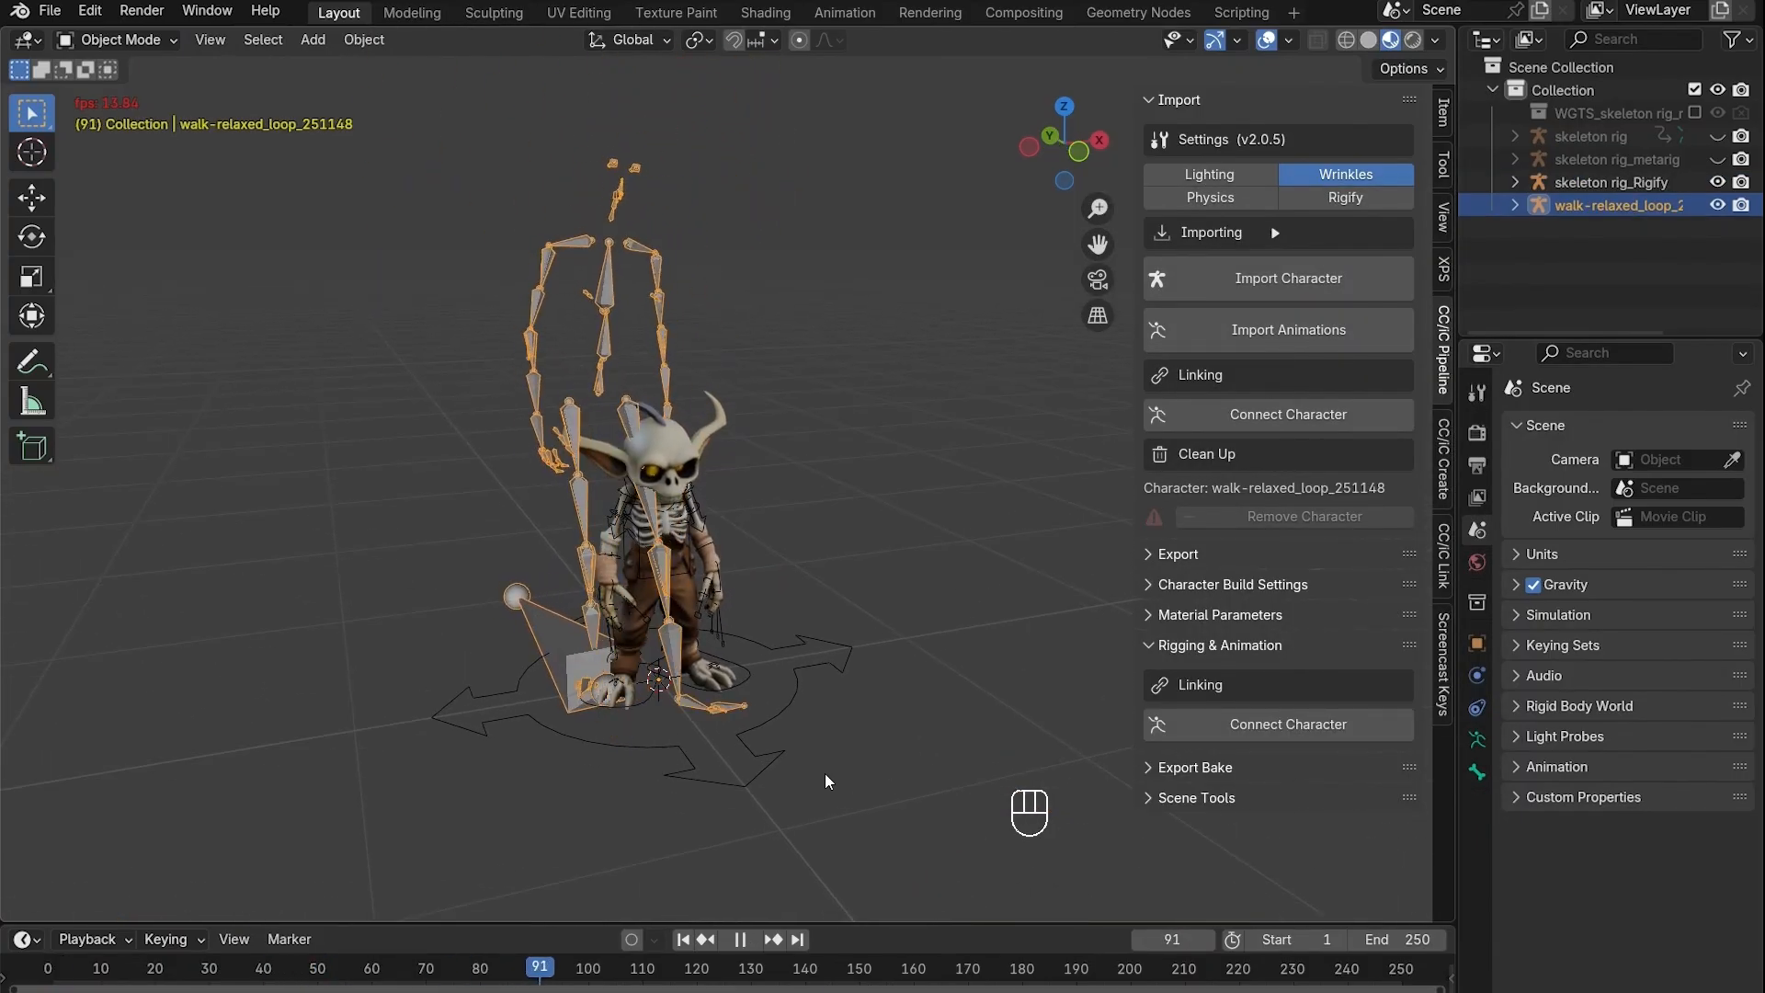
shift+click(720, 694)
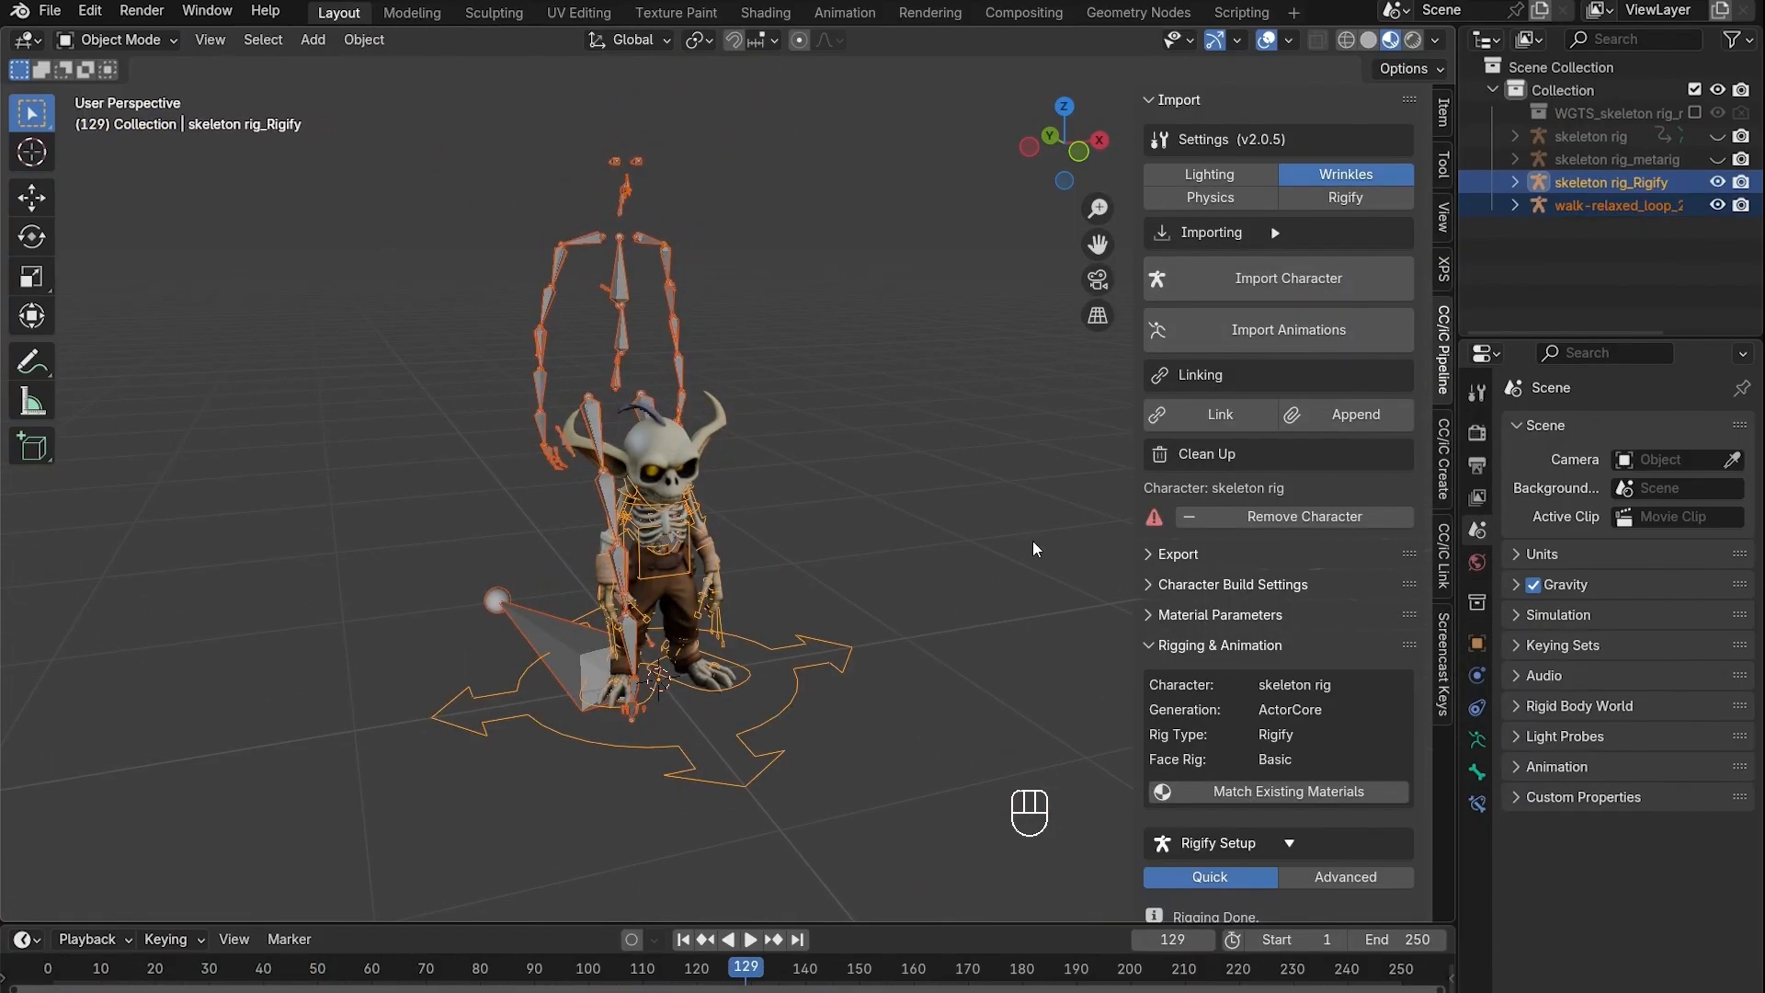
scroll(1194, 414, down, 15)
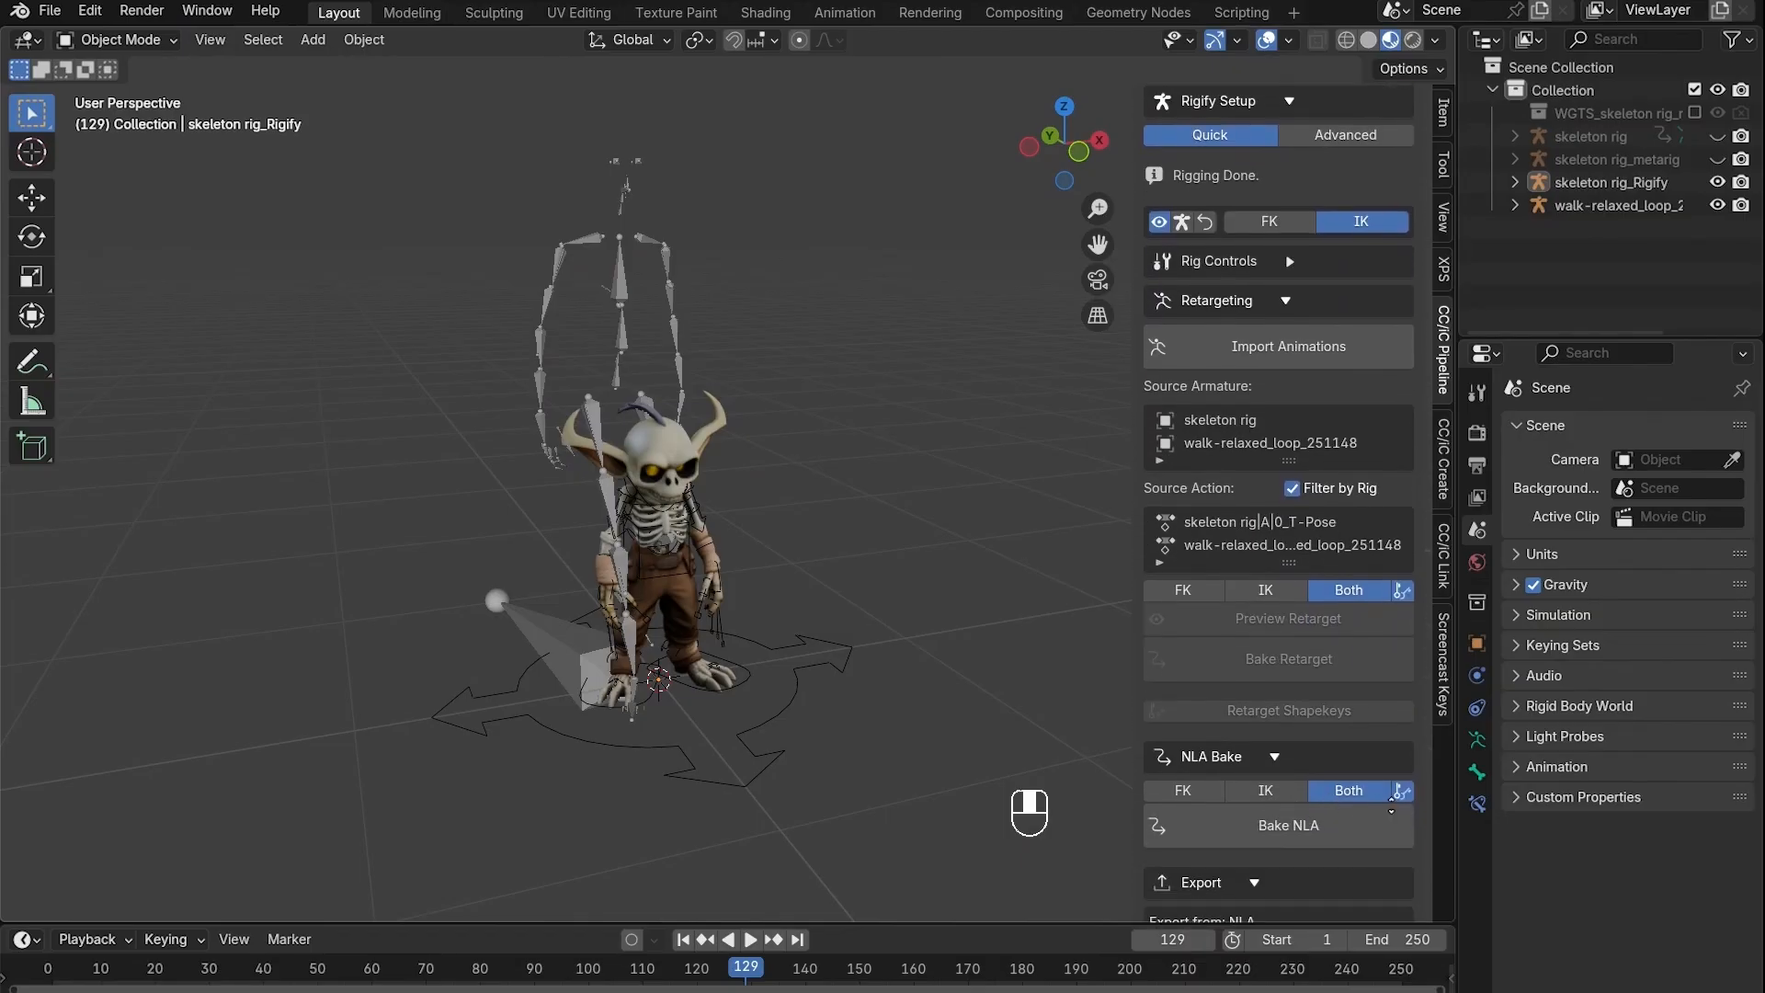
click(1221, 341)
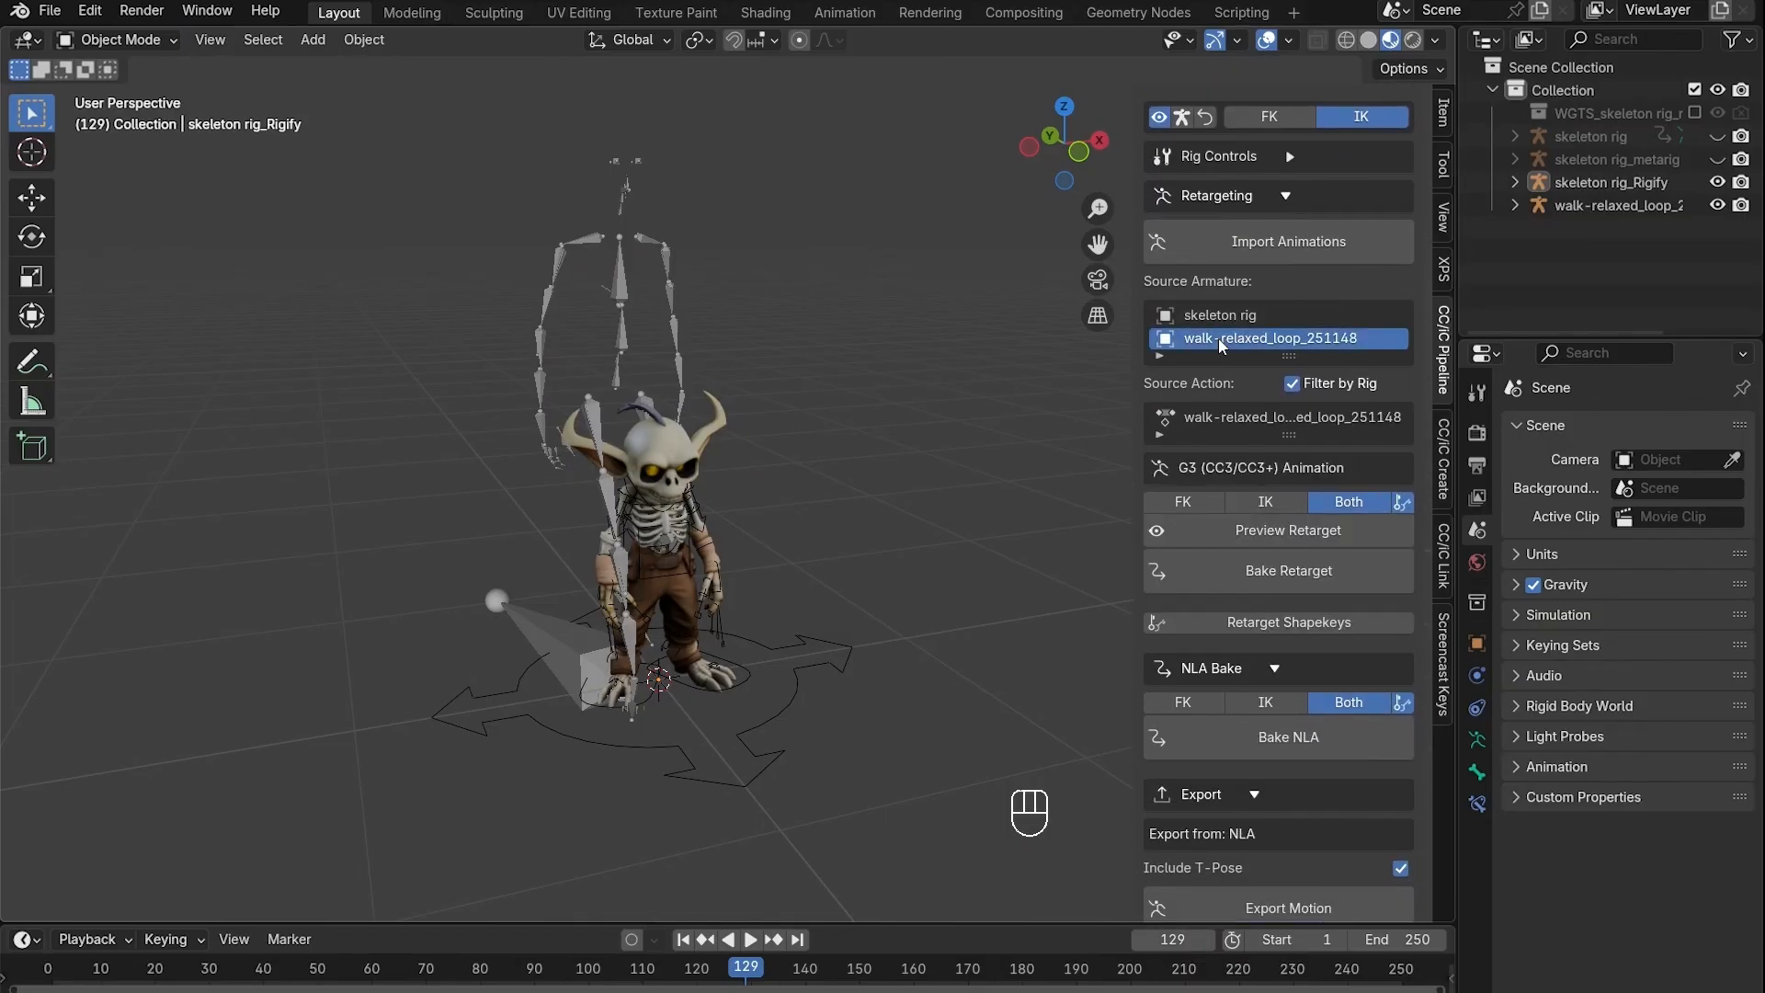
click(1289, 531)
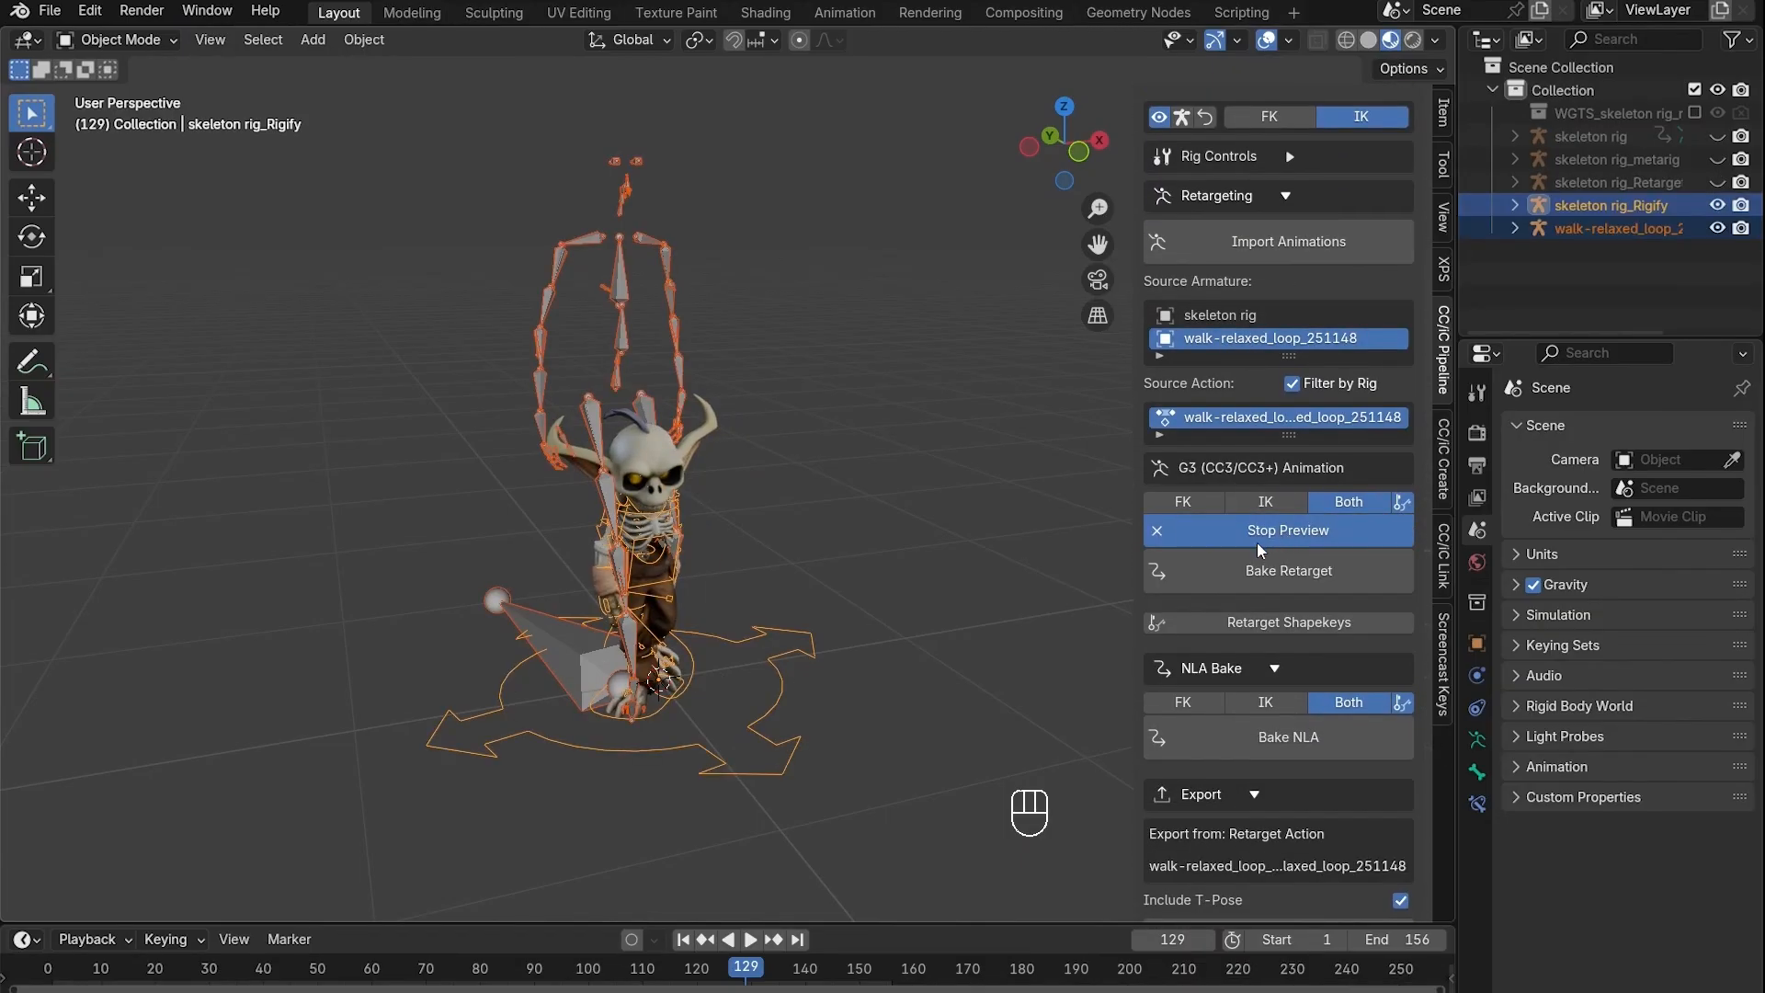
Hide the selected Rigify and walk armatures, then frame the goblin skeleton closely and play the retargeted walk
key(h)
shift+middle_drag(770, 586, 758, 515)
ctrl+middle_drag(757, 515, 738, 370)
middle_drag(738, 369, 679, 353)
key(space)
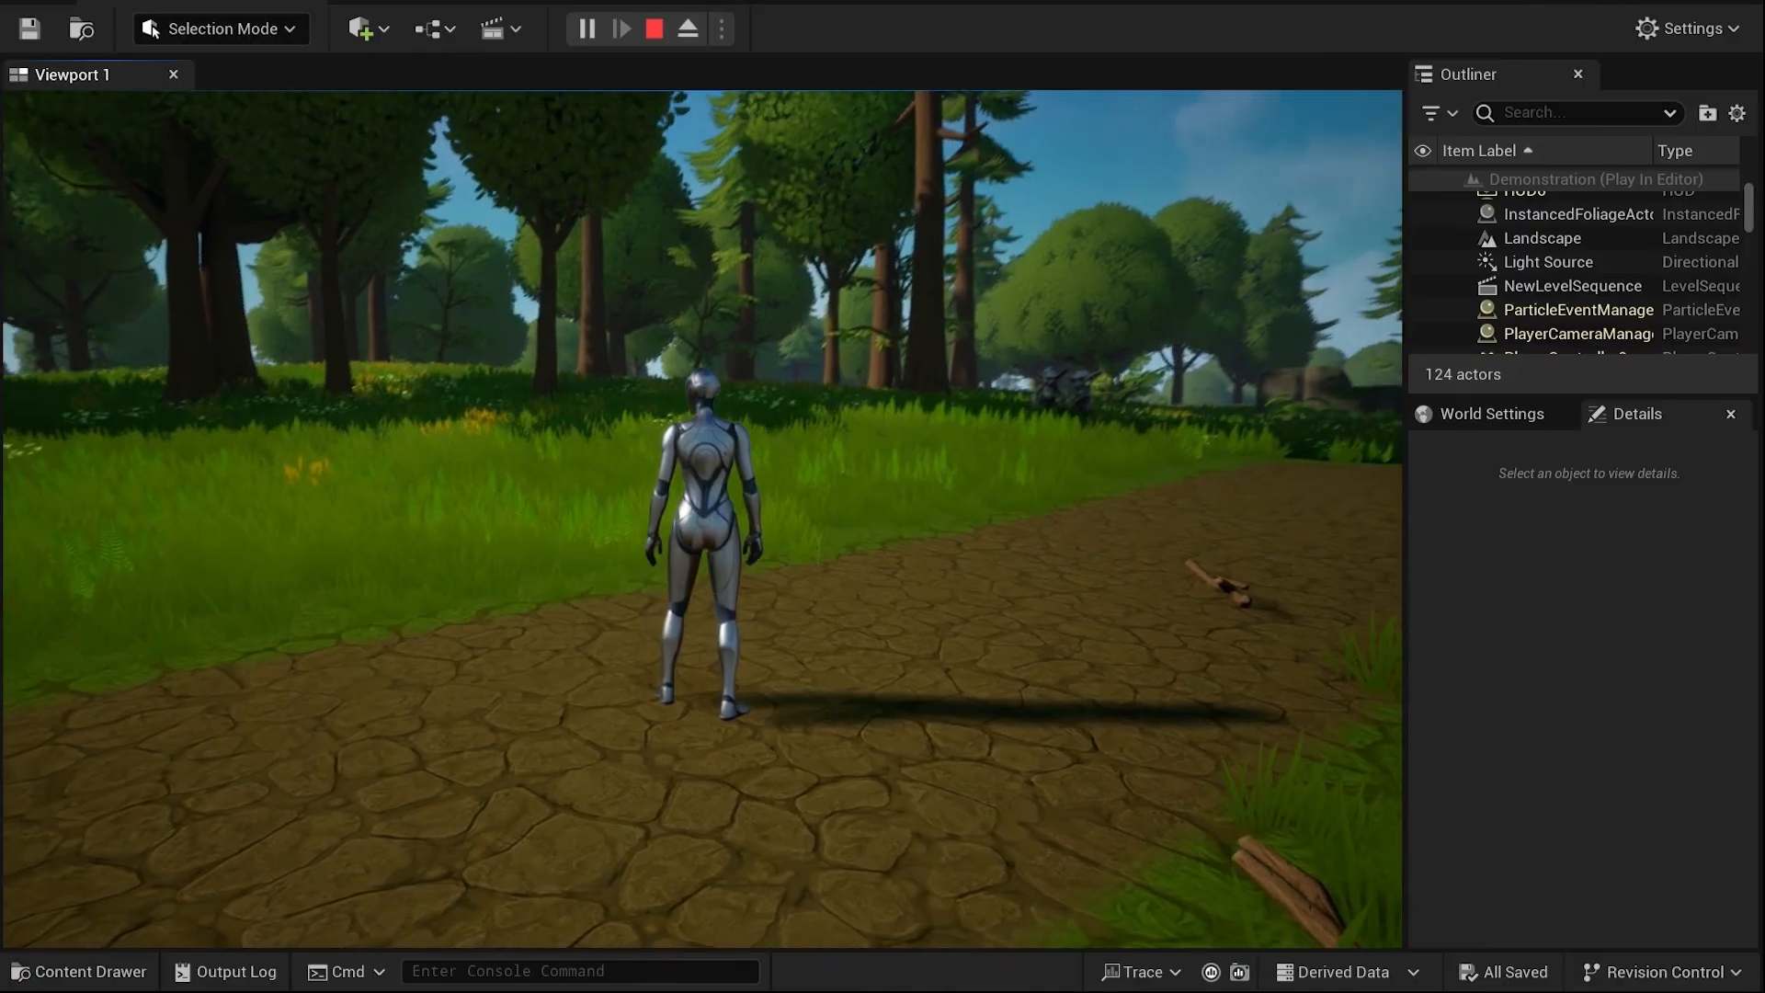
In the running Unreal Editor play session, run the mannequin along the path to the two goblin characters and back toward the camera
key(d)
key(w)
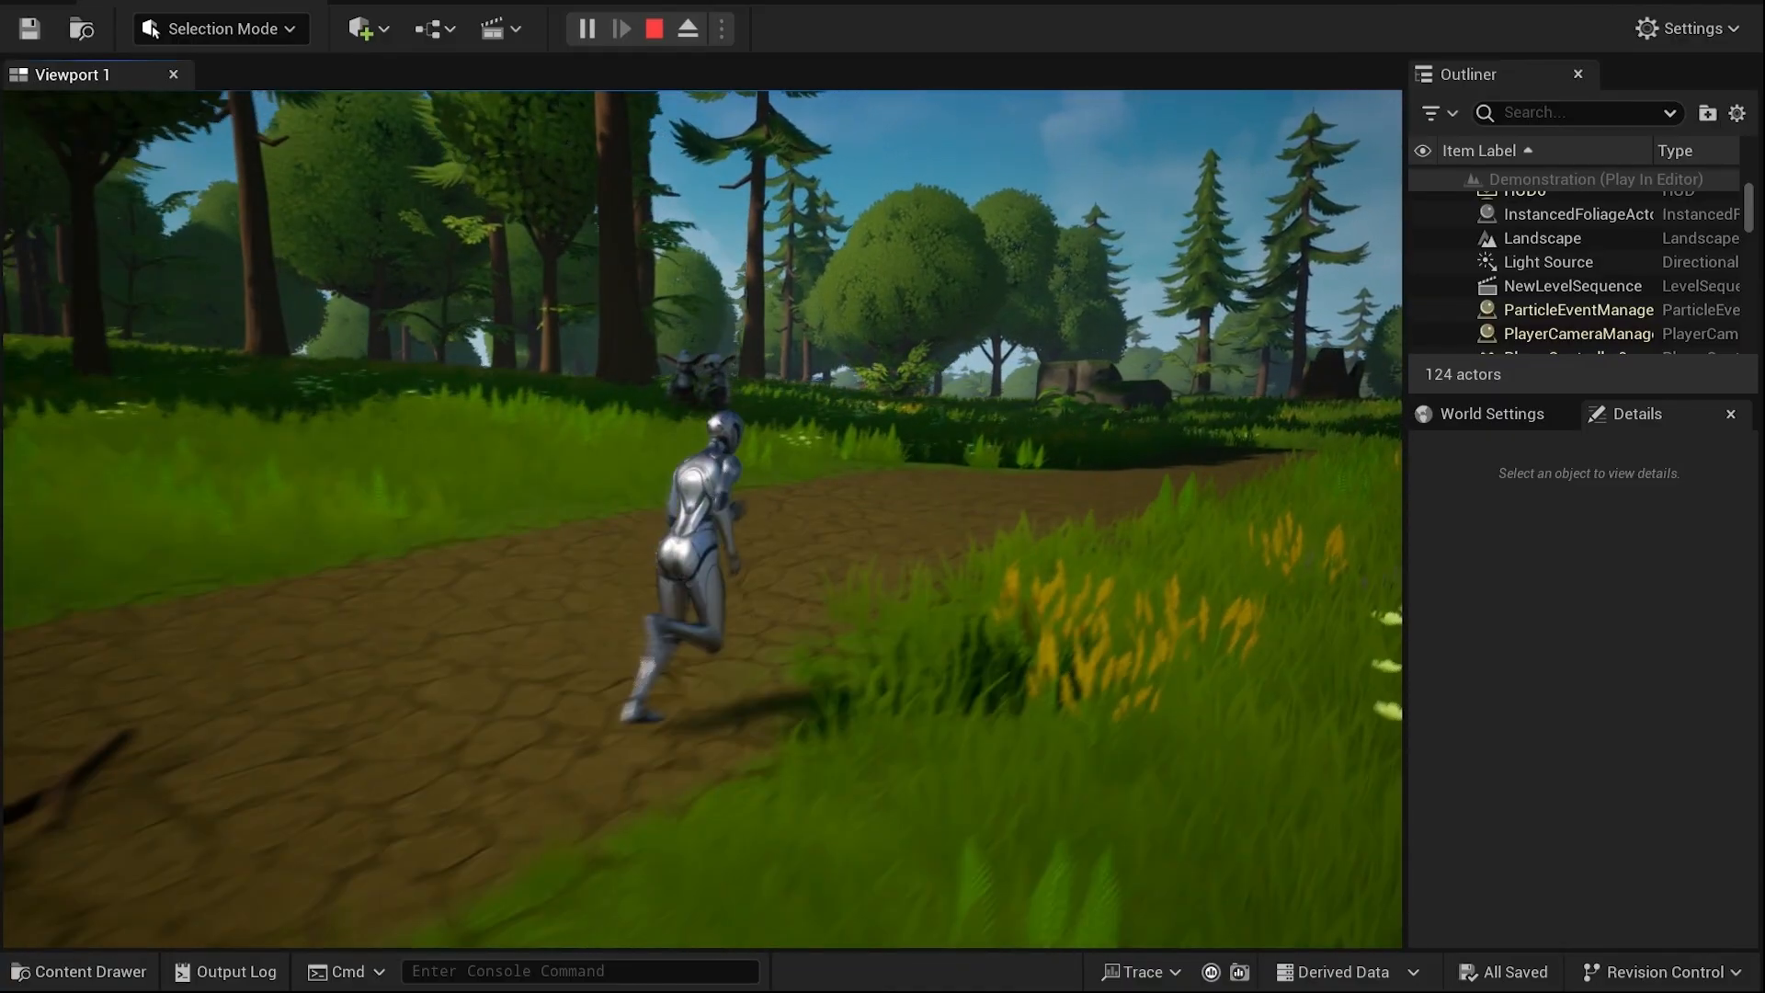
key(w)
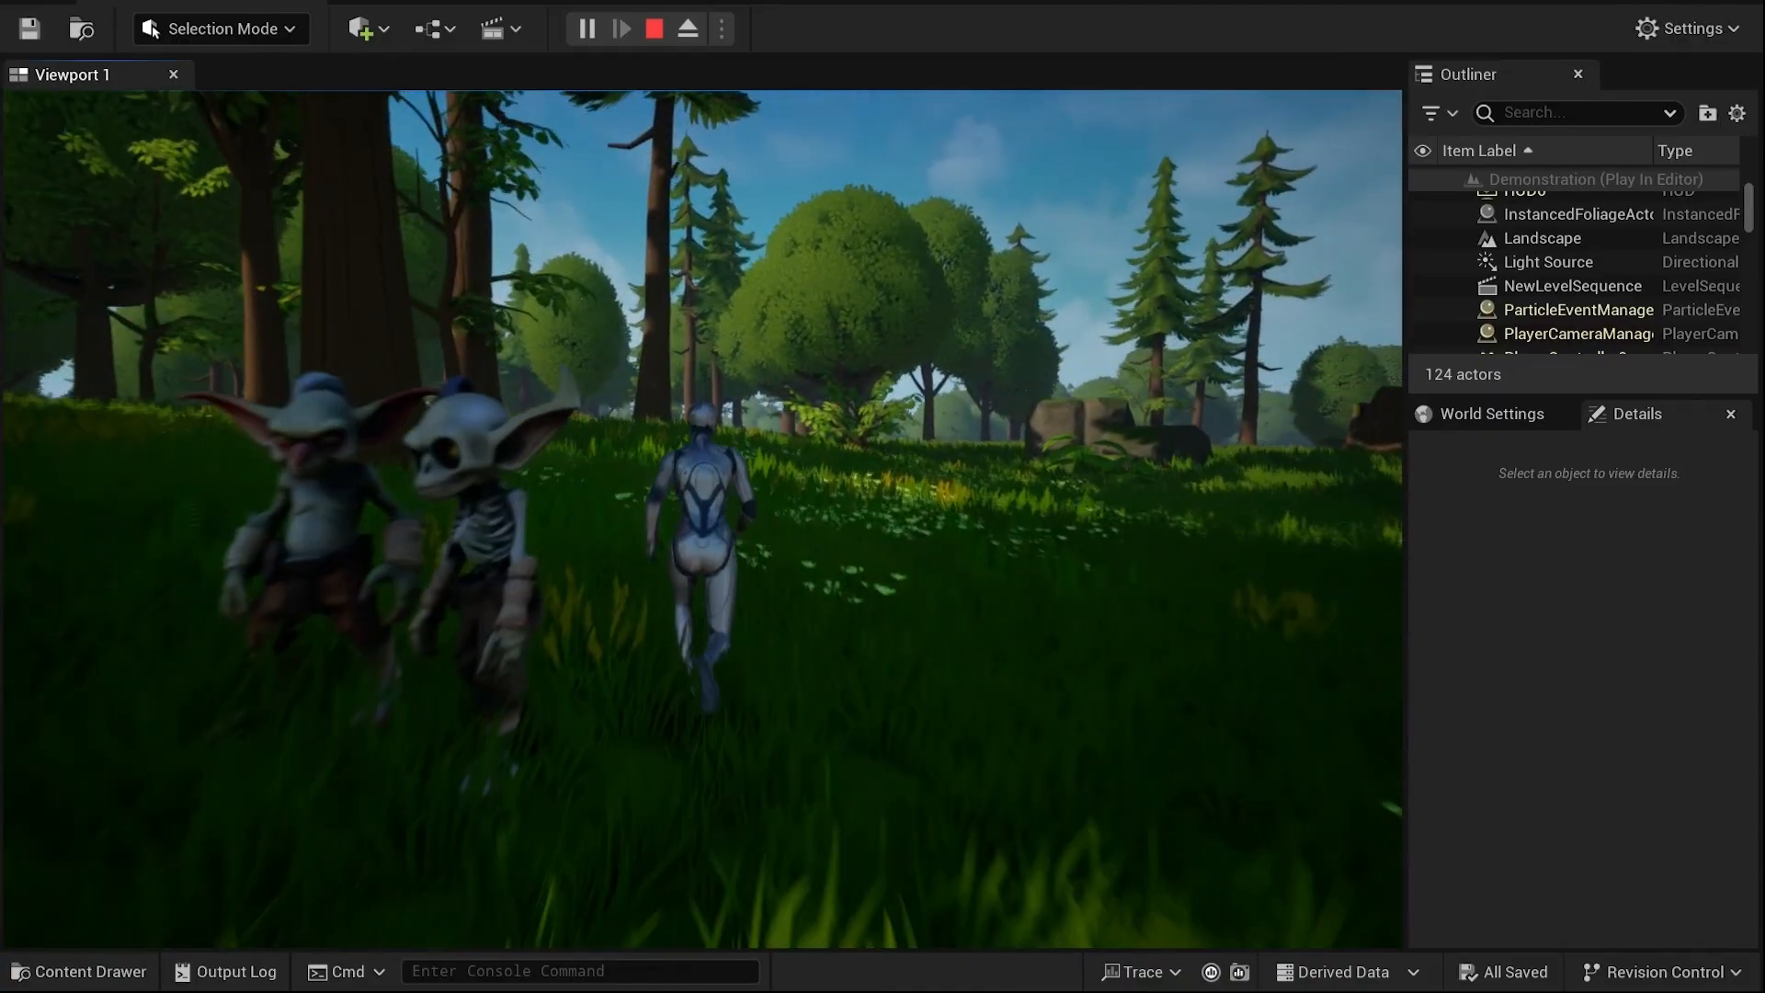
key(w)
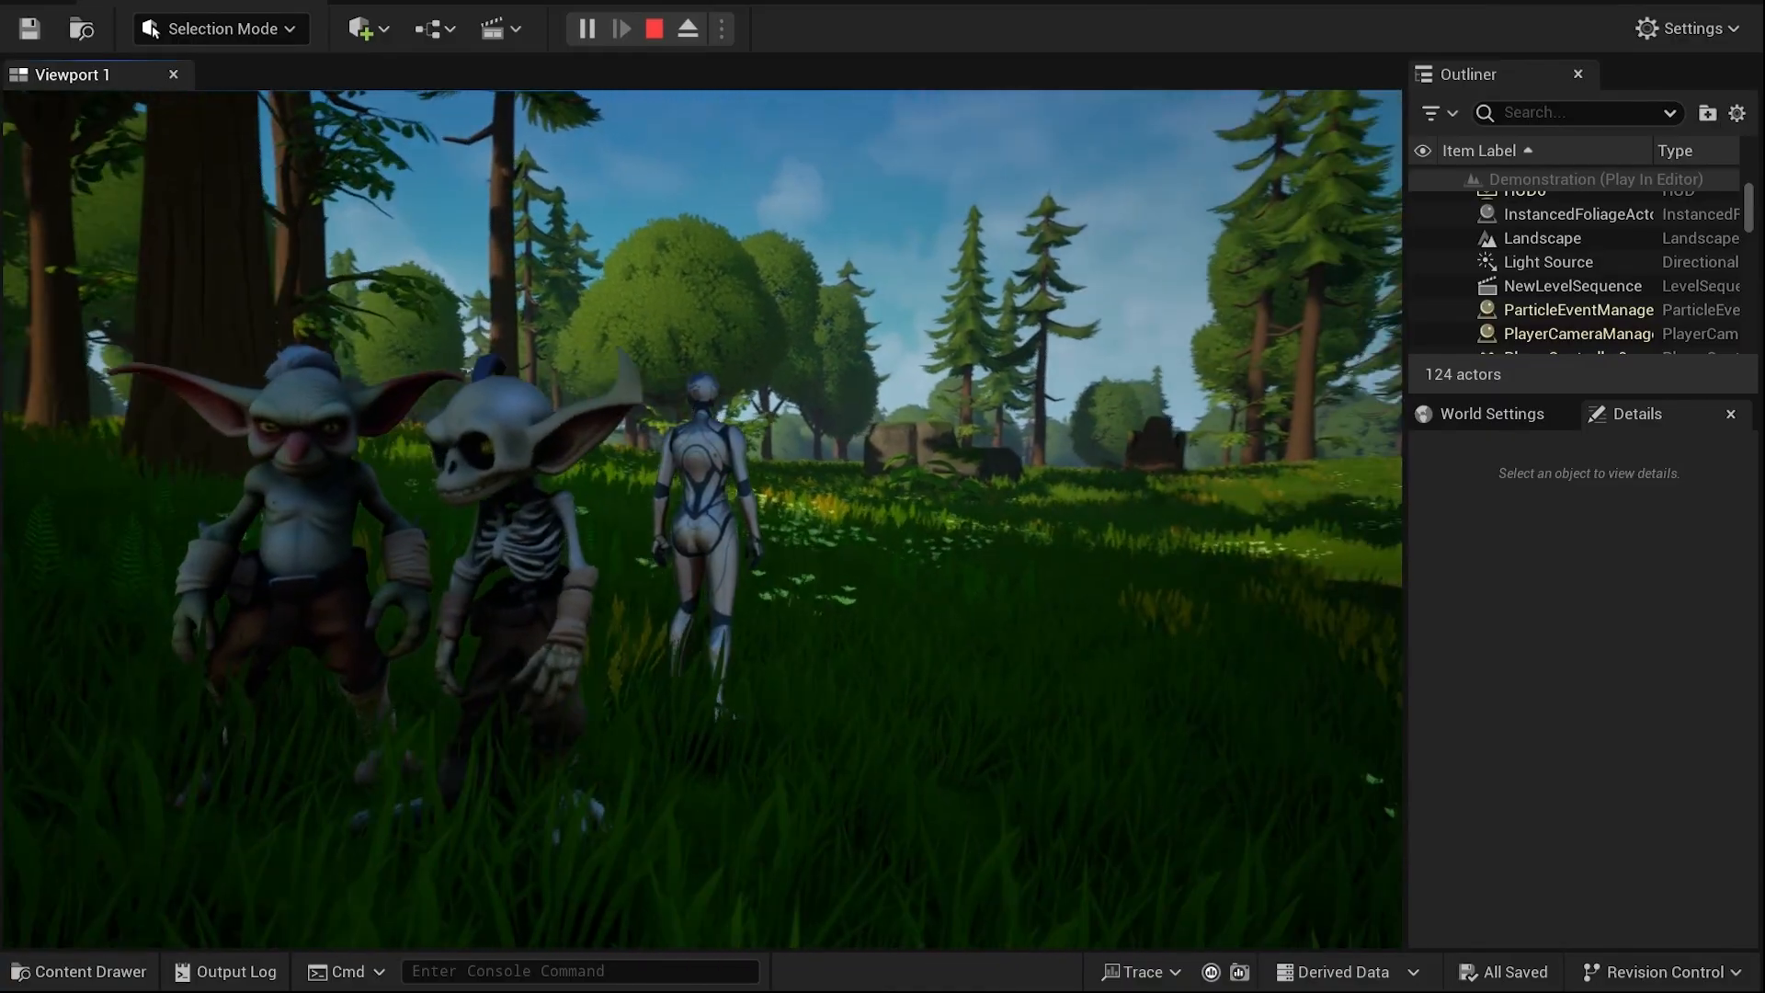
key(s)
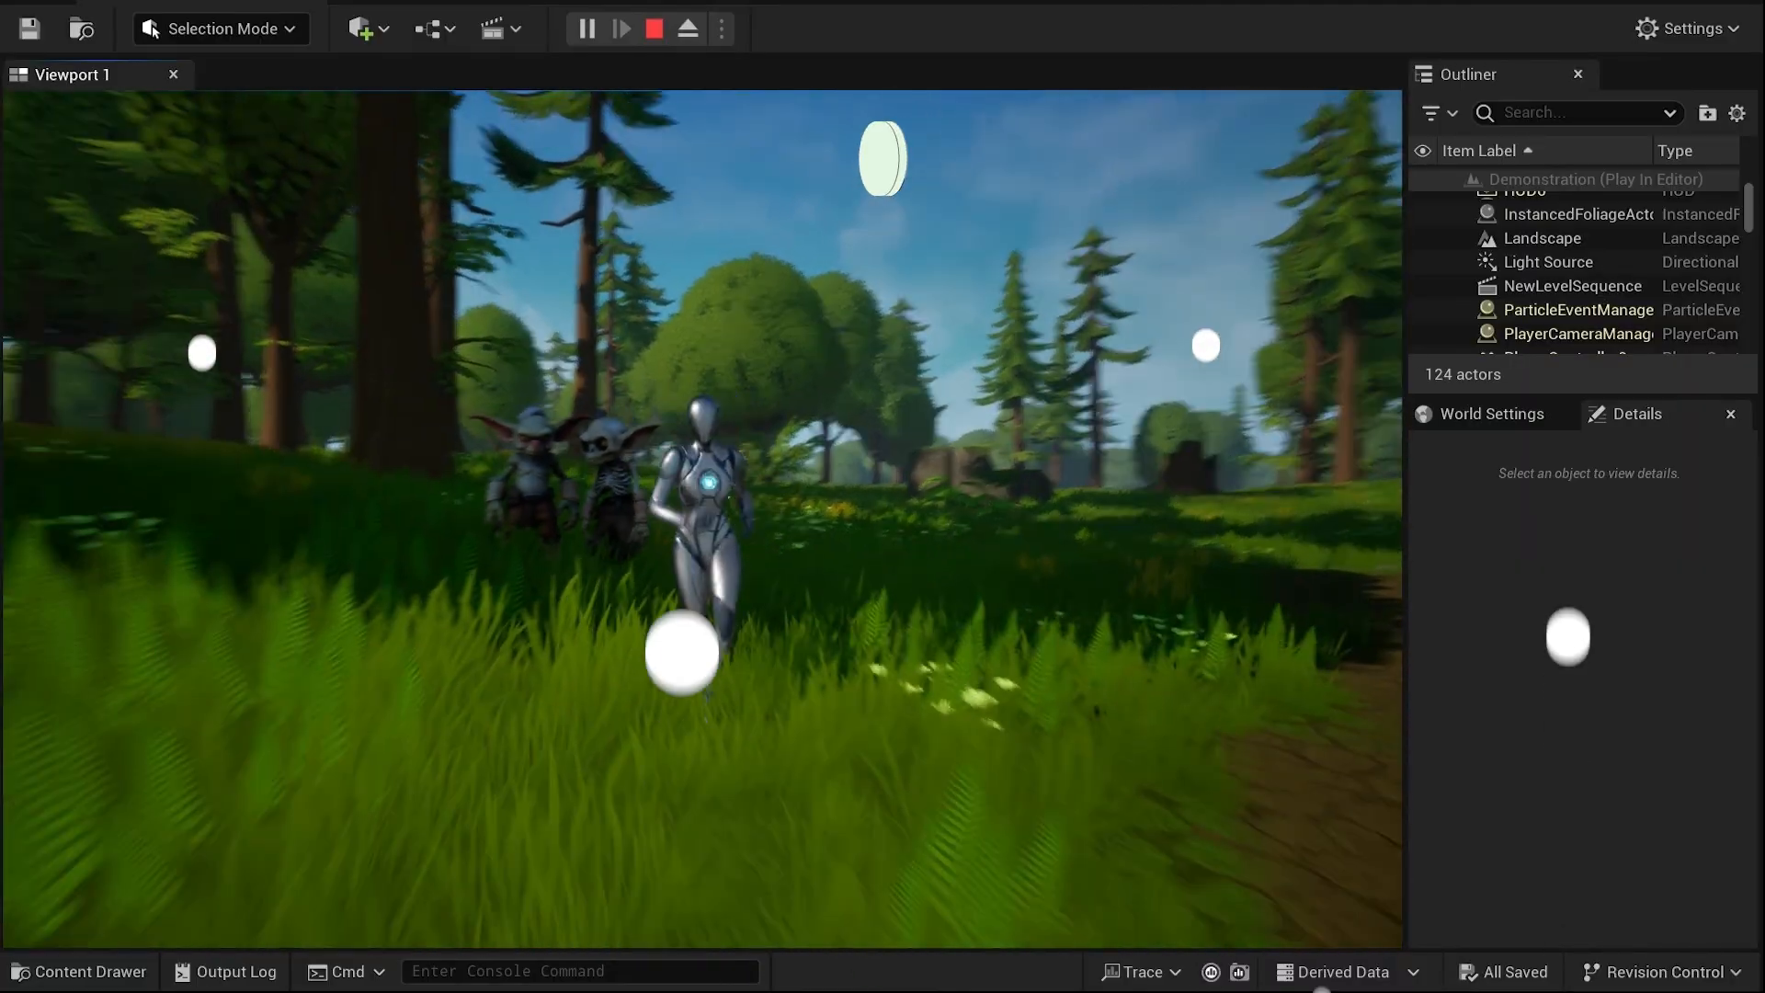